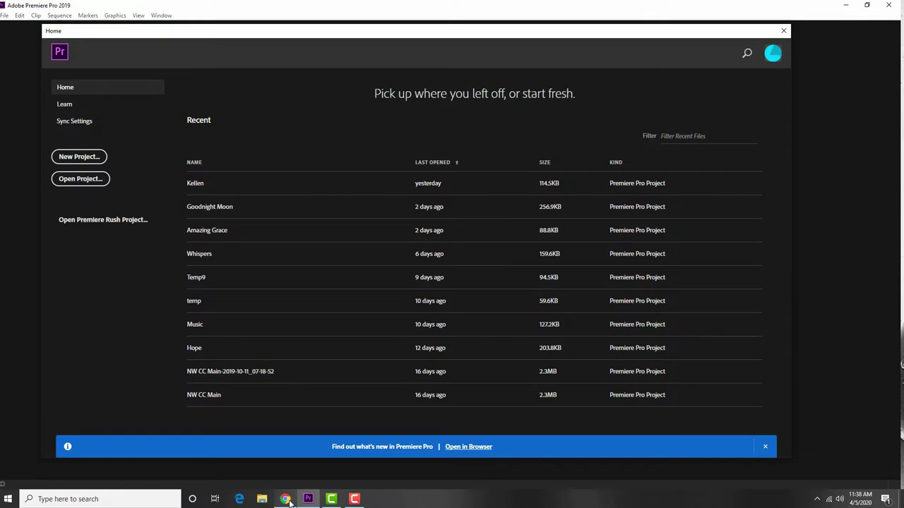
- Switch to the WeTransfer page in Chrome and place the cursor in the transfer's message field
click(285, 499)
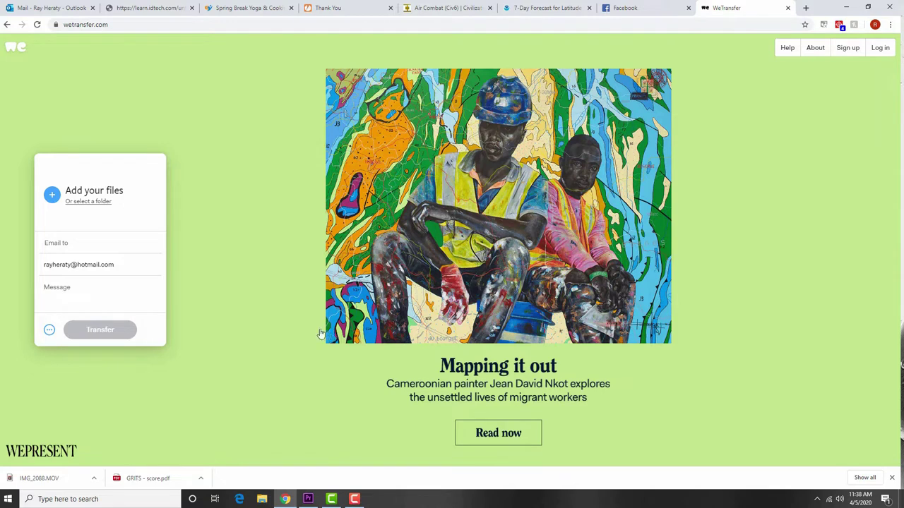
click(92, 245)
click(88, 301)
text(this is a)
key(BackSpace)
key(BackSpace)
key(BackSpace)
key(BackSpace)
key(BackSpace)
key(BackSpace)
key(BackSpace)
key(BackSpace)
key(BackSpace)
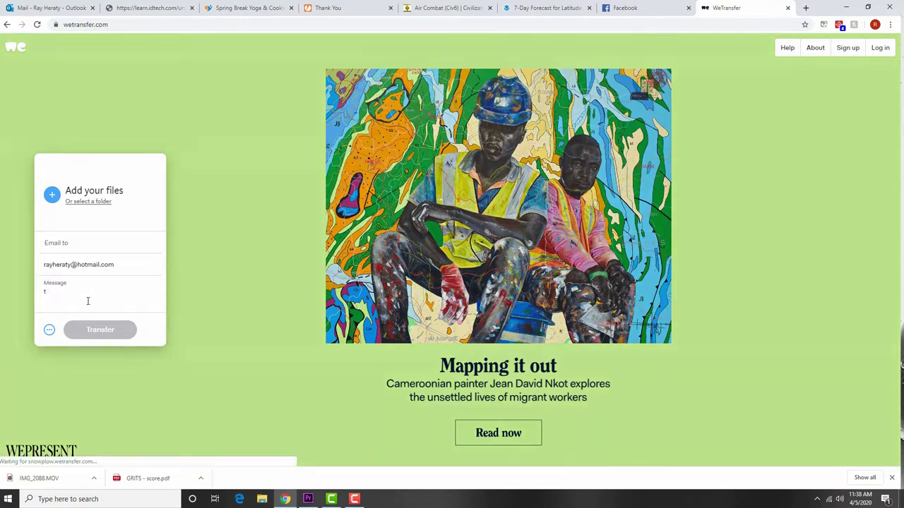
- Enter "Trumpet Whispers" as the message of the file transfer
text(Tru)
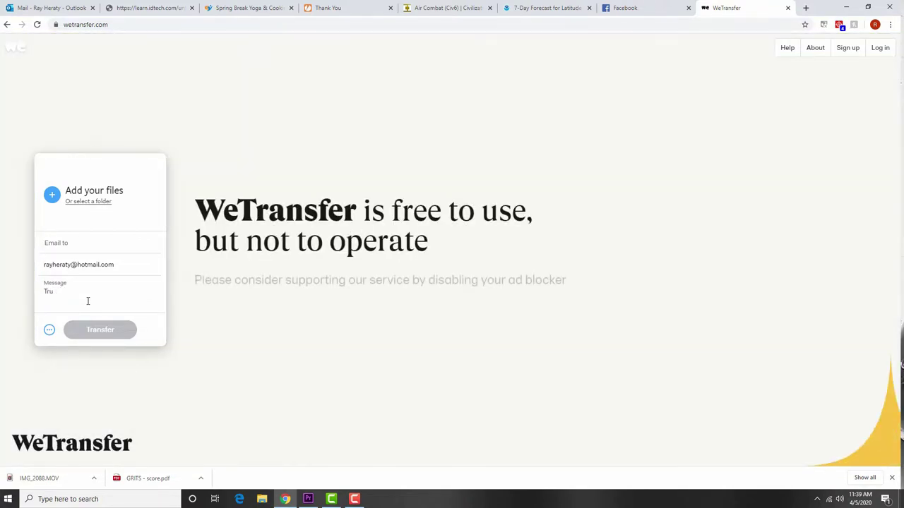
text(mpet Wh)
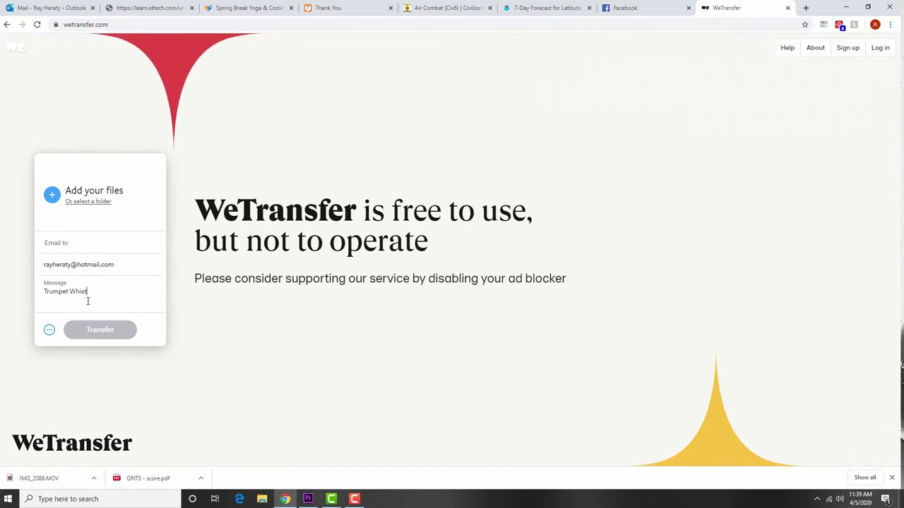
text(ispers)
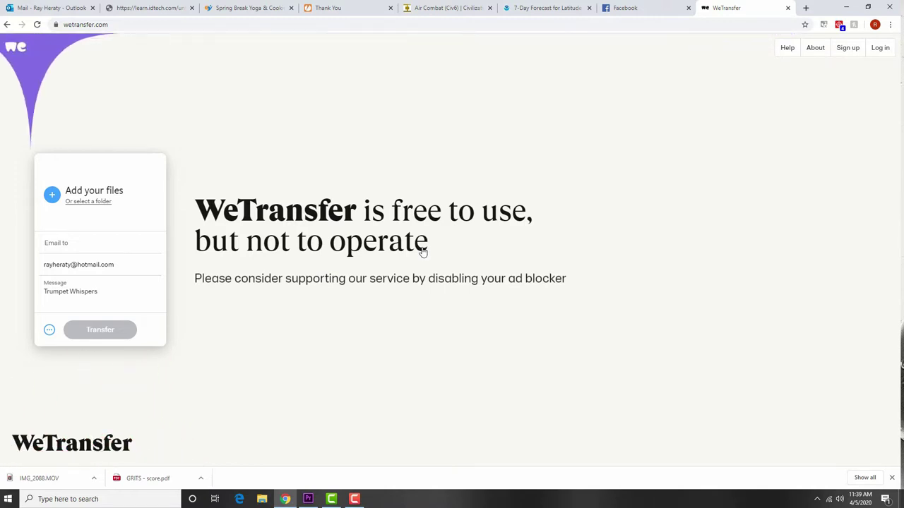
- Switch to File Explorer and view the Whispers folder inside Music Edits, then move the window out of the way
click(261, 498)
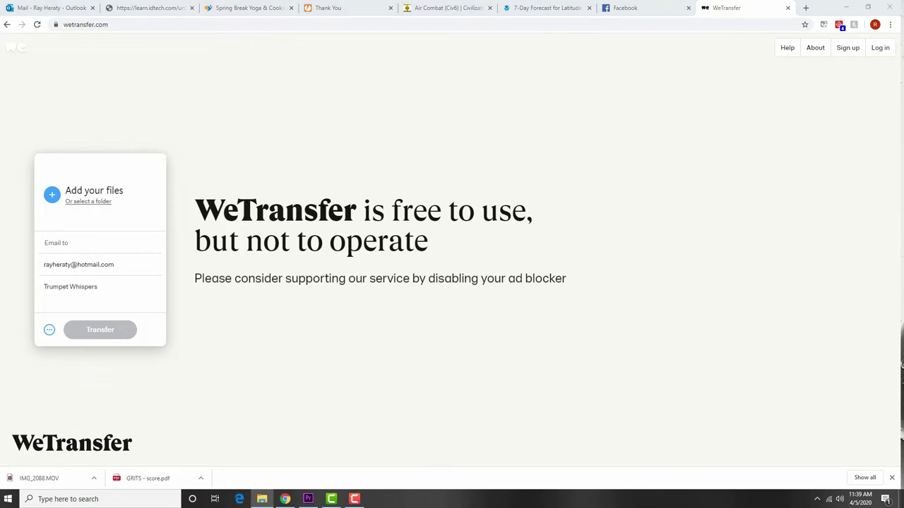
drag(656, 28, 243, 19)
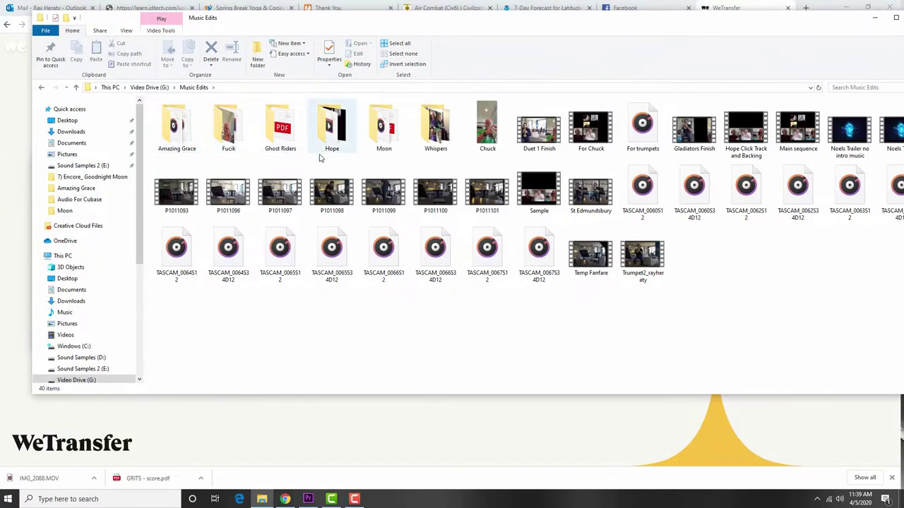
double_click(426, 139)
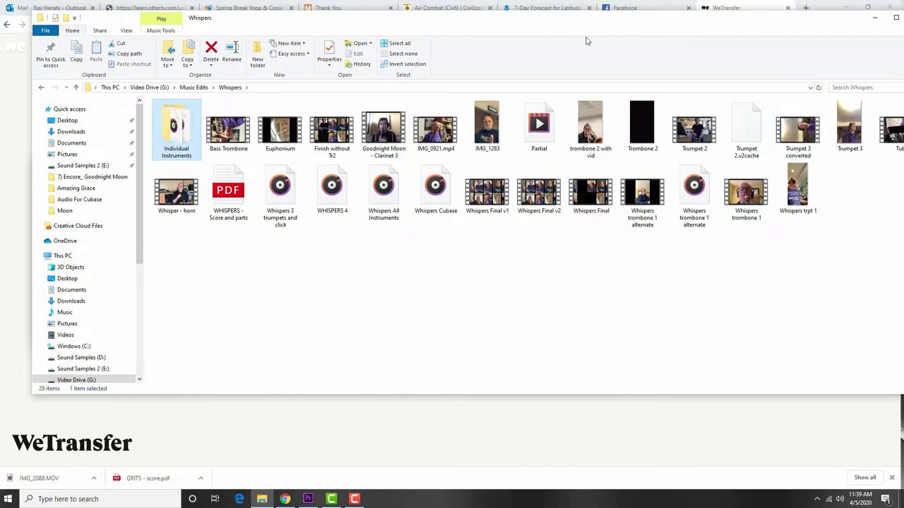
drag(135, 21, 896, 96)
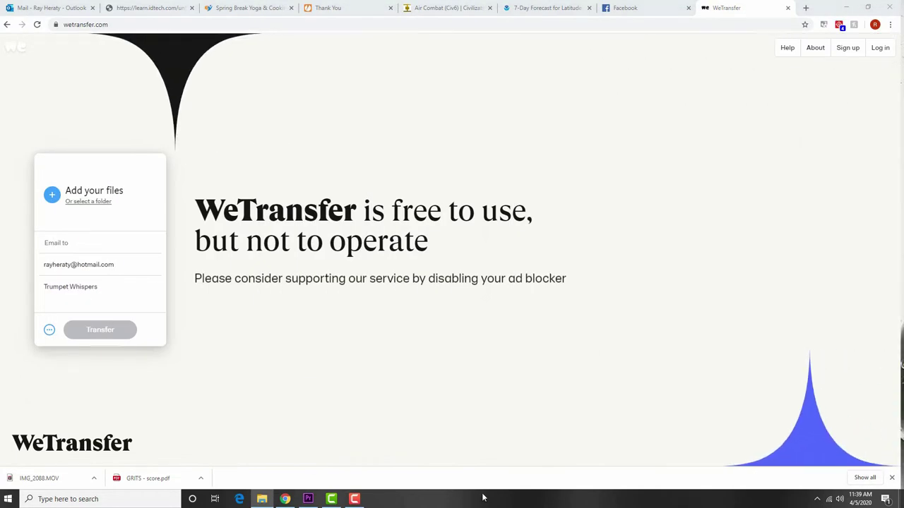
- Switch to Premiere Pro and create a new project named Whispers1 with the default settings
click(307, 499)
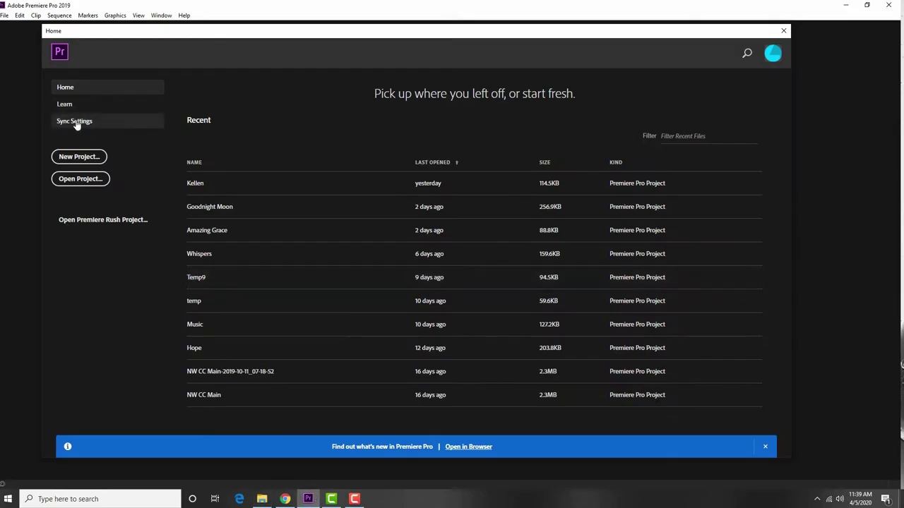
click(79, 156)
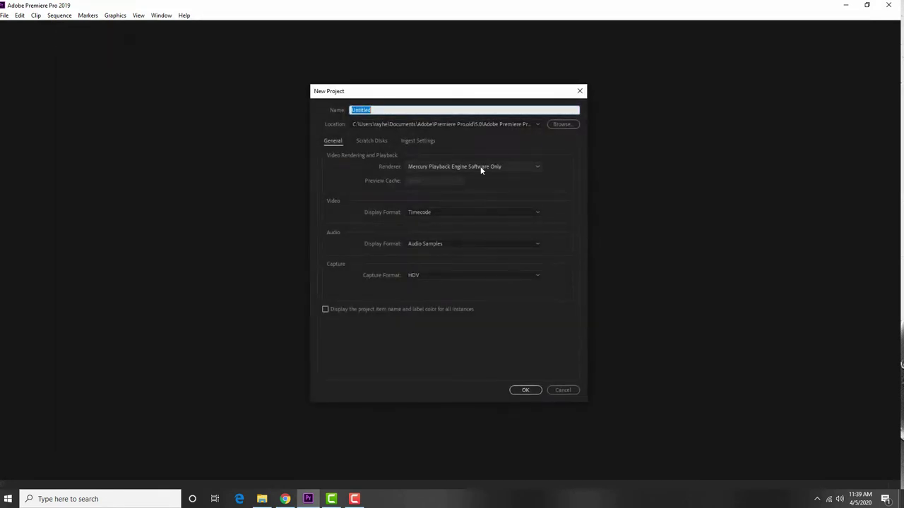
text(WH)
key(BackSpace)
text(hispers1)
click(533, 389)
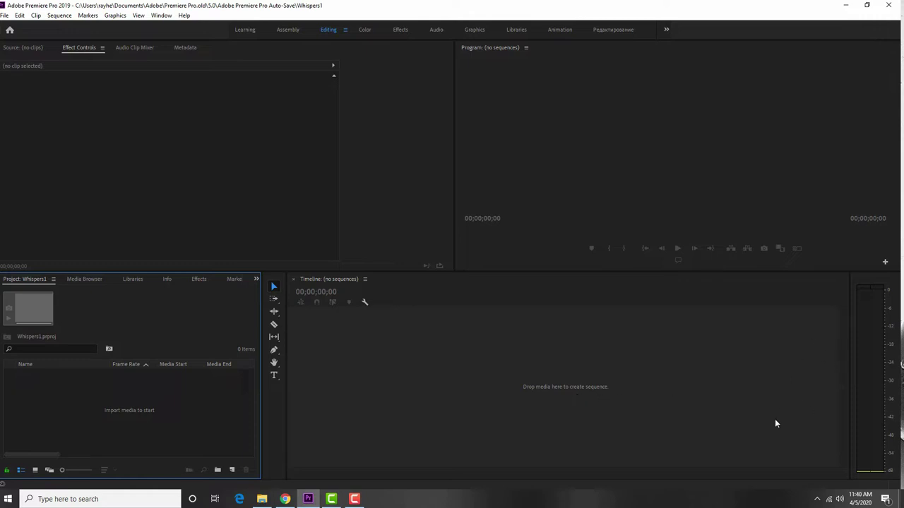
- Create a bin named Player Vids in the Whispers1 project
click(222, 471)
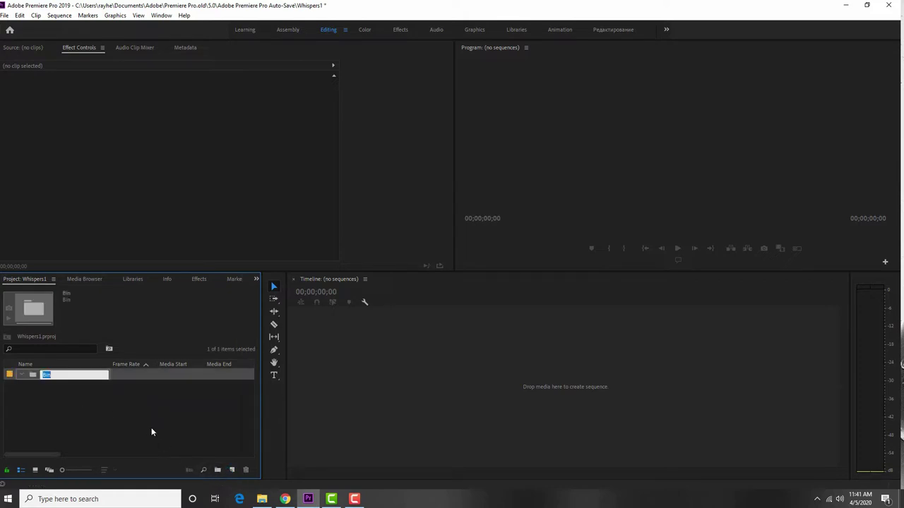
text(Proje)
key(BackSpace)
key(BackSpace)
key(BackSpace)
key(BackSpace)
text(layer Vids)
click(165, 413)
- Open the Player Vids bin and start a media import from the Music Edits\Whispers folder on Video Drive (G:)
click(31, 378)
double_click(31, 376)
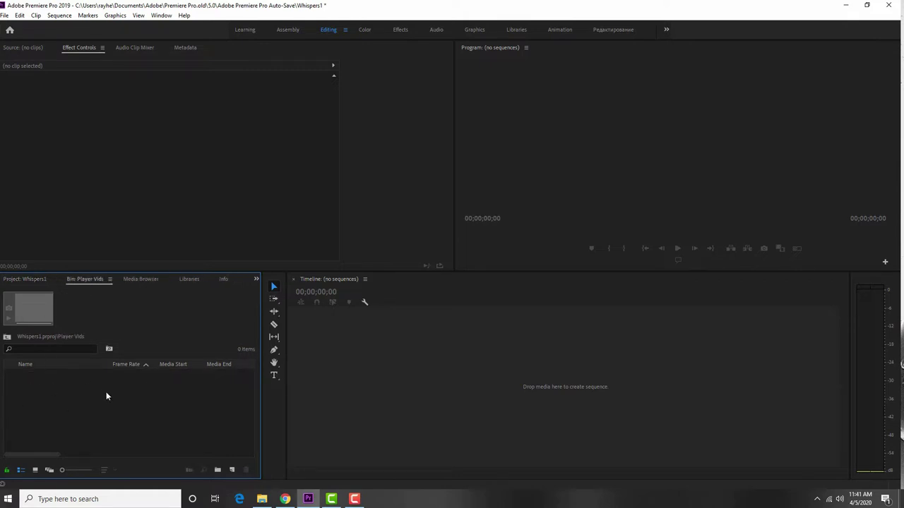
double_click(91, 400)
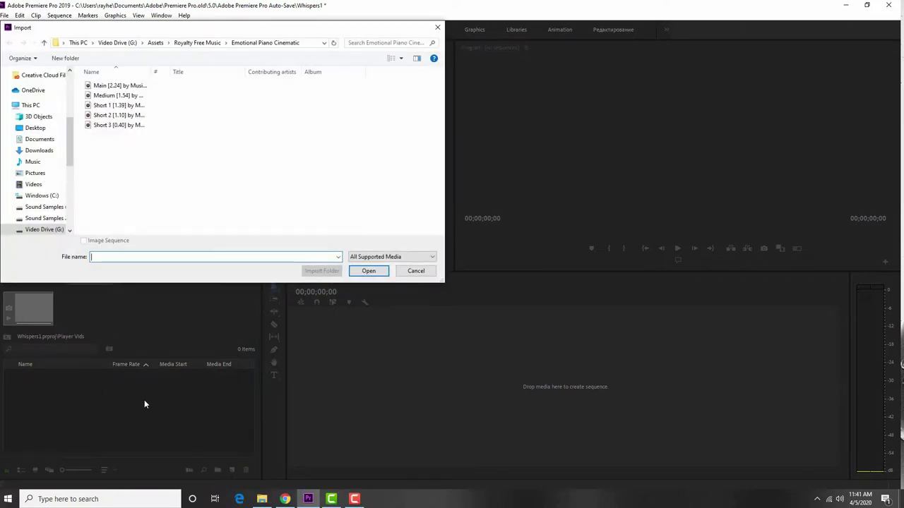
click(115, 42)
double_click(105, 135)
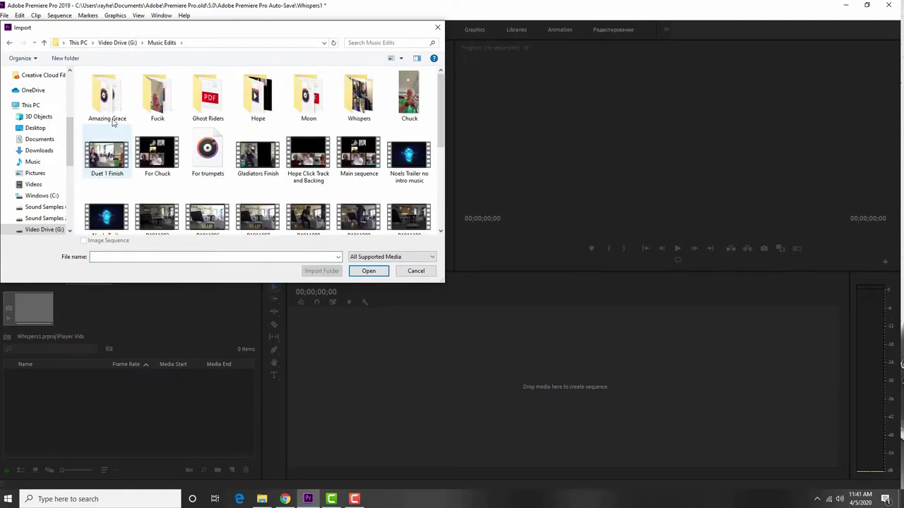
double_click(356, 99)
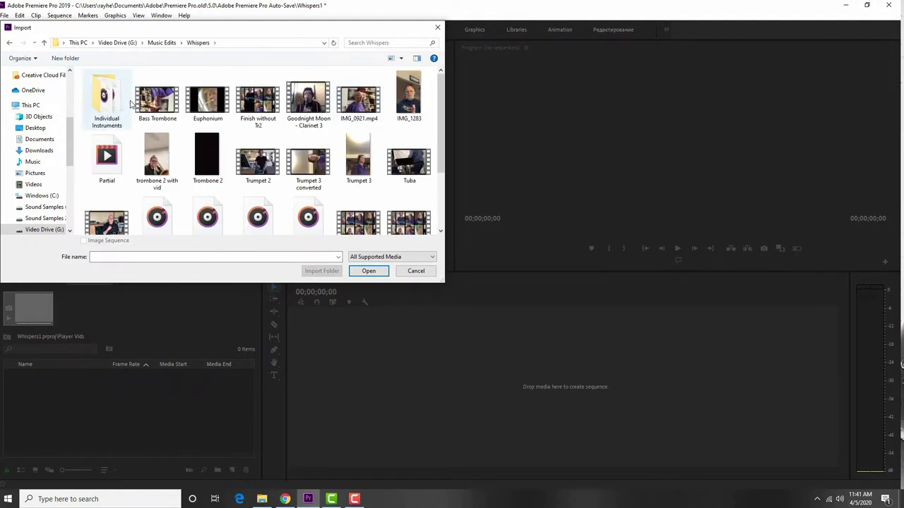
click(163, 103)
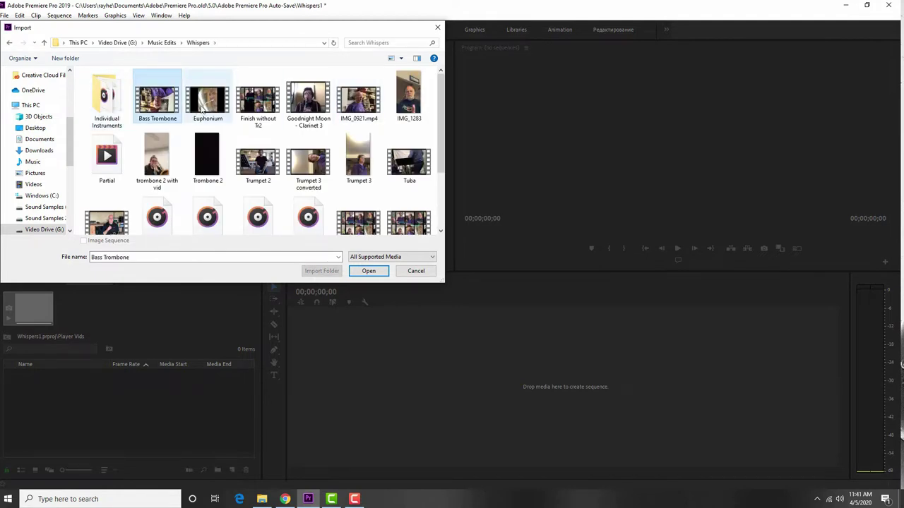
ctrl+click(202, 107)
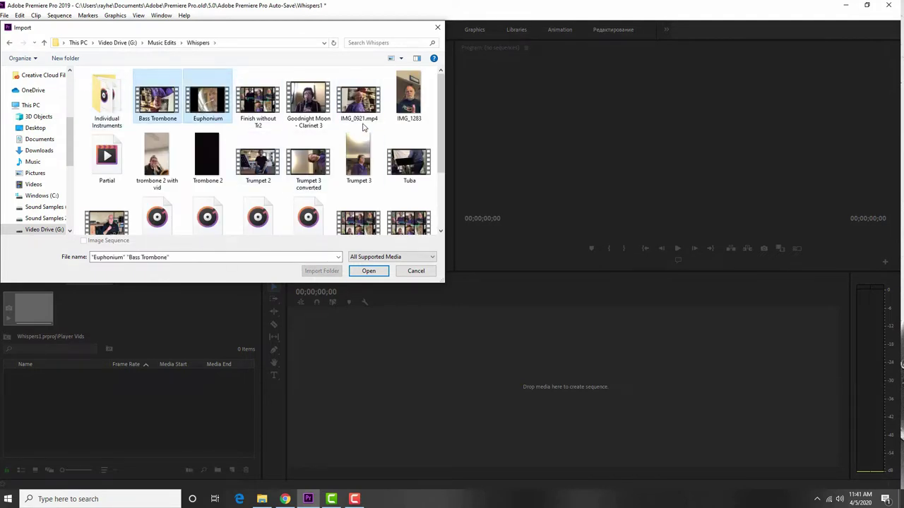
ctrl+click(417, 171)
ctrl+click(364, 166)
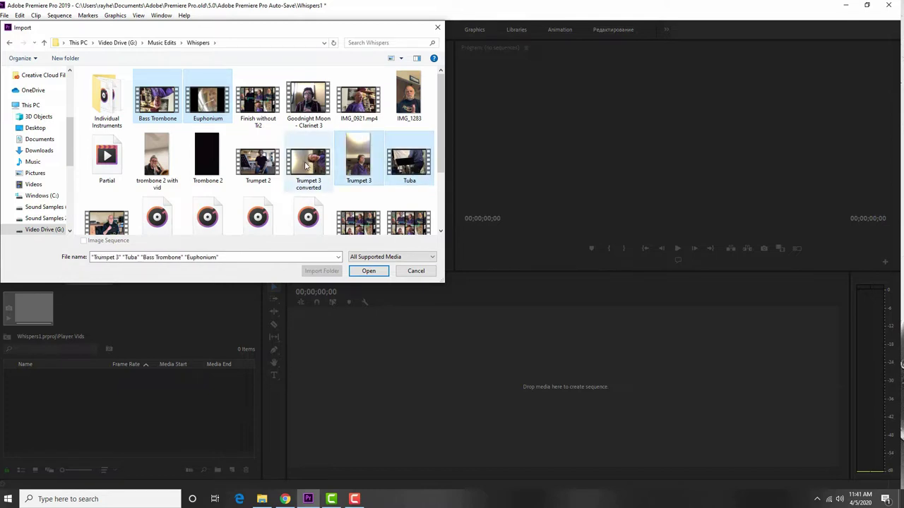
click(353, 172)
- Import Bass Trombone, Euphonium, IMG_1283, Trumpet 3 converted, Tuba, Trumpet 2, trombone 2 with vid and Whisper - horn into the Player Vids bin
click(313, 171)
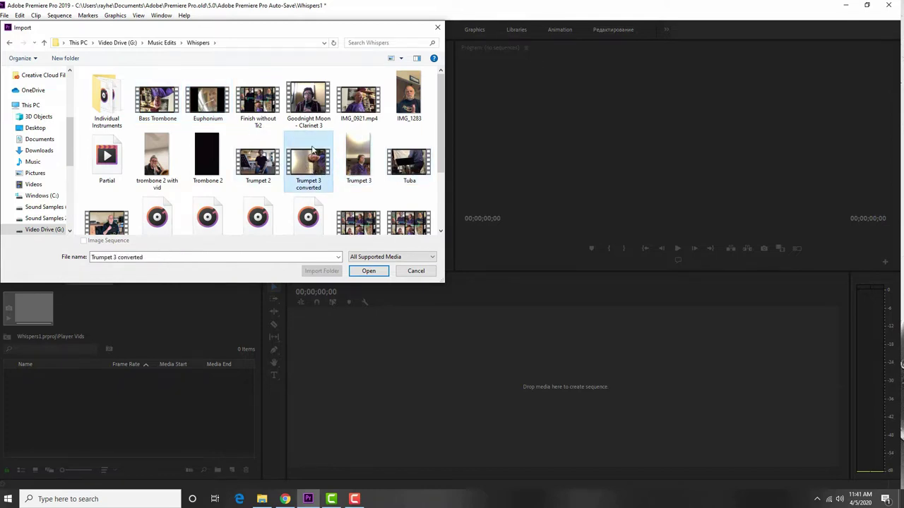
ctrl+click(159, 116)
ctrl+click(208, 106)
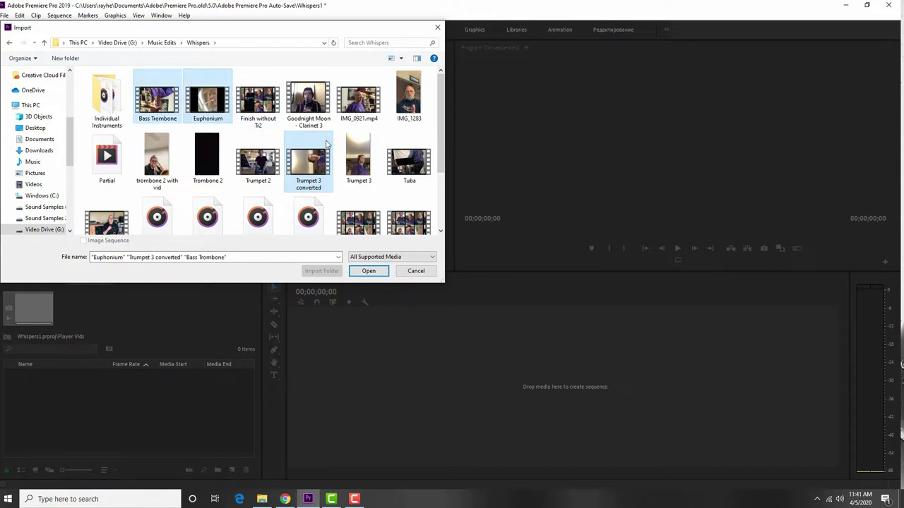
ctrl+click(410, 106)
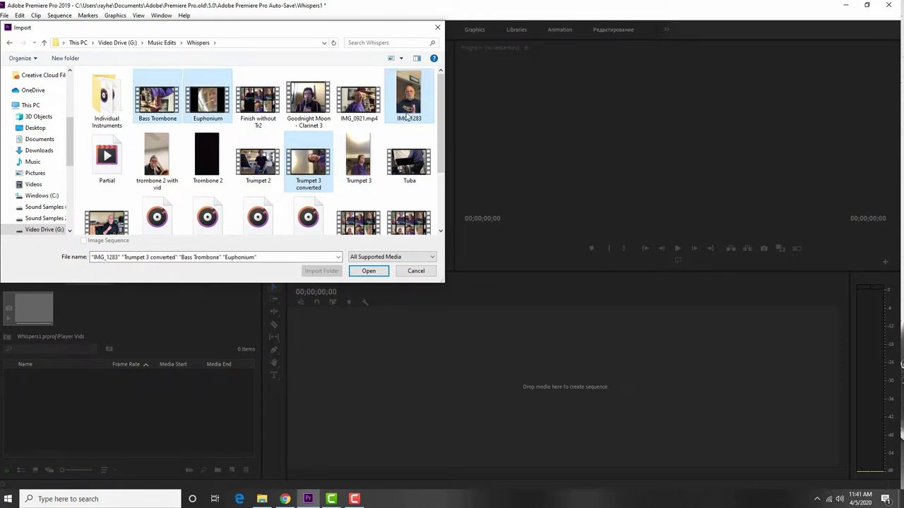
ctrl+click(410, 164)
ctrl+click(258, 164)
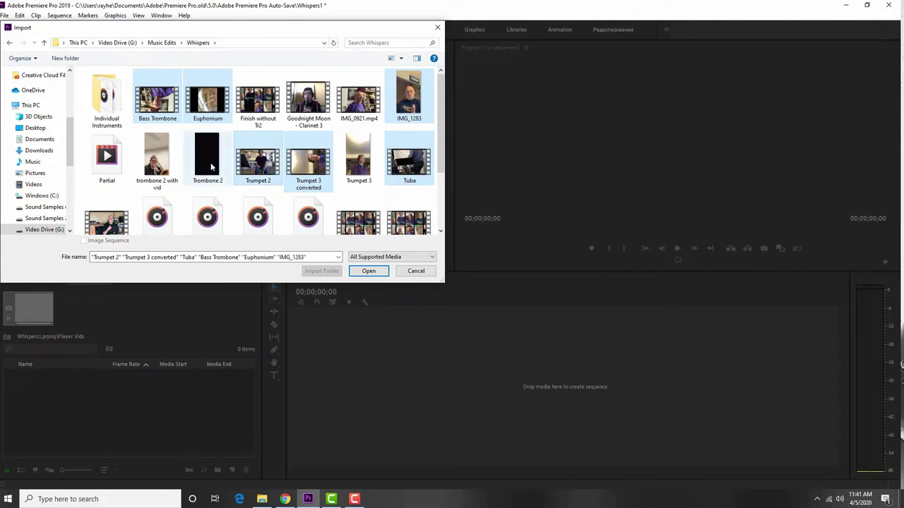
ctrl+click(157, 165)
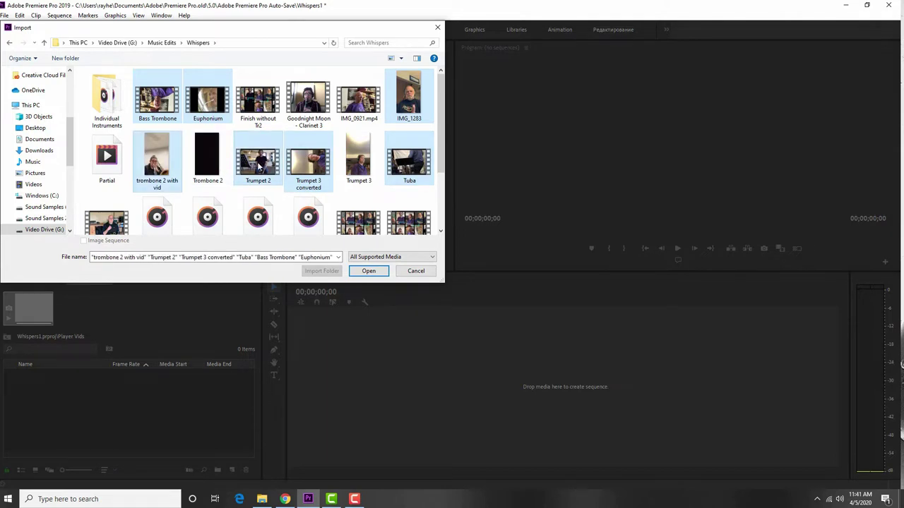
ctrl+click(118, 221)
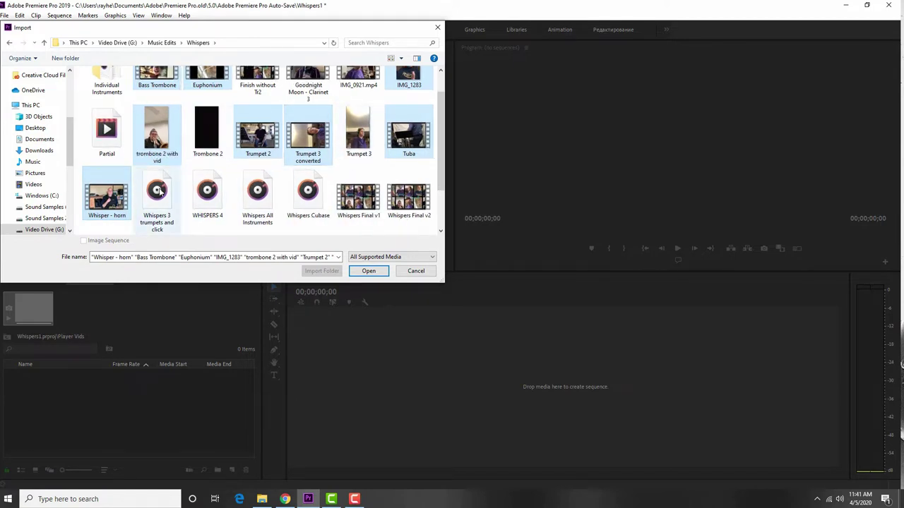
click(368, 272)
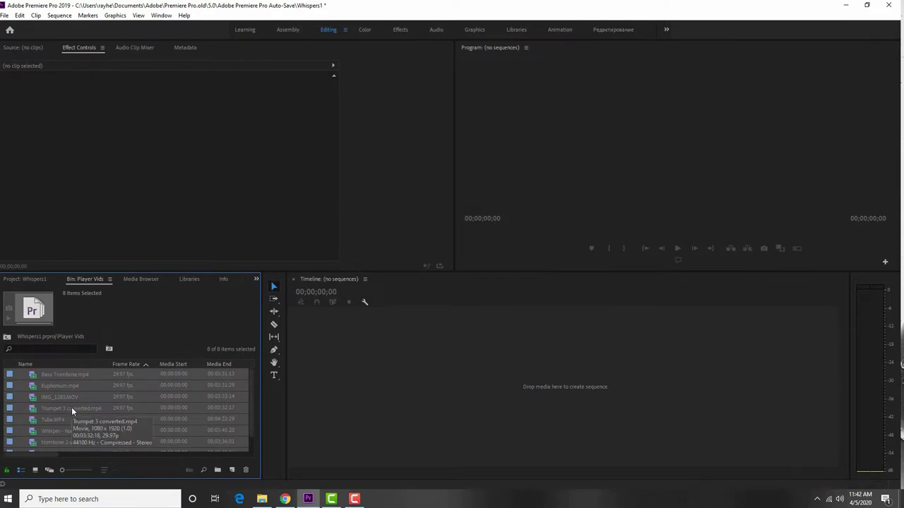
- Return to the project's root level, collapse the Player Vids bin and create a new bin named Music
click(8, 337)
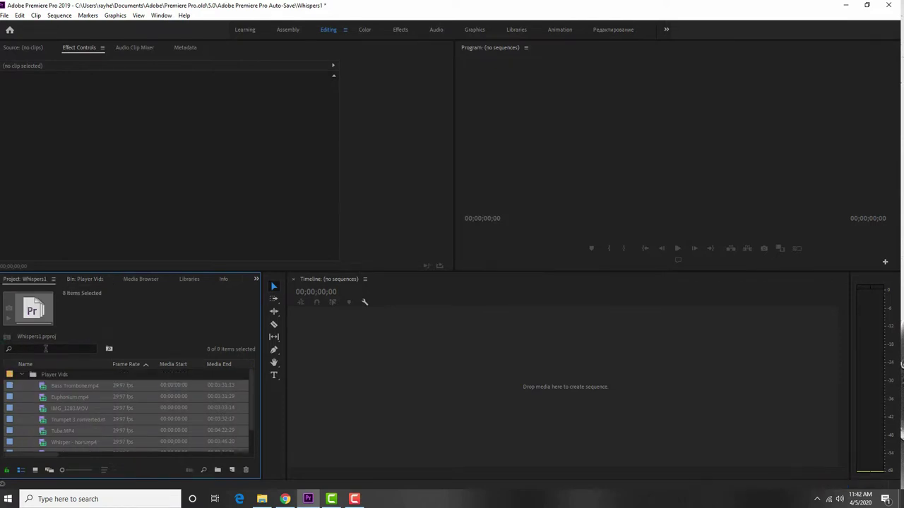
click(22, 374)
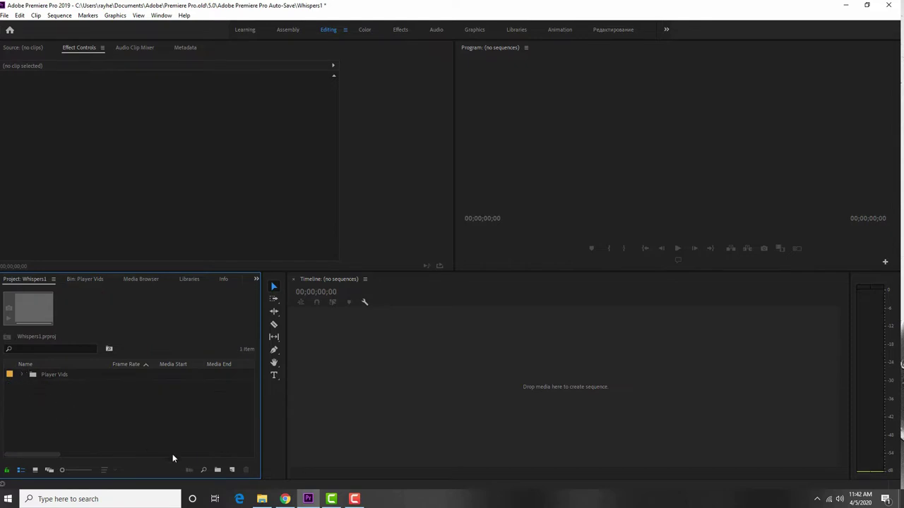
click(217, 470)
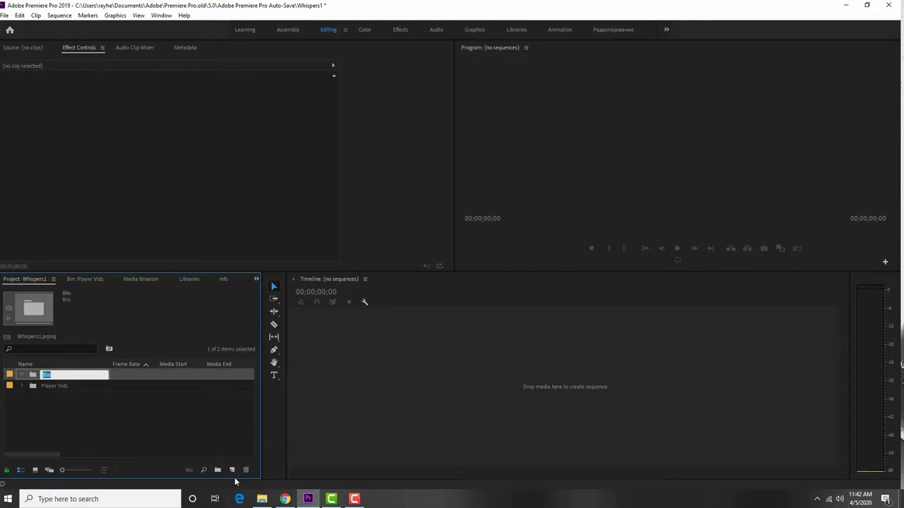
text(Music)
key(Tab)
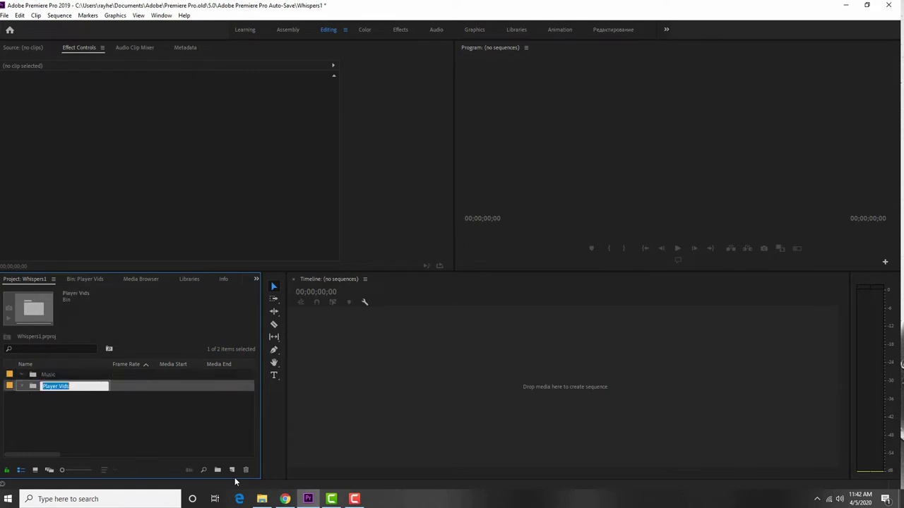
key(Return)
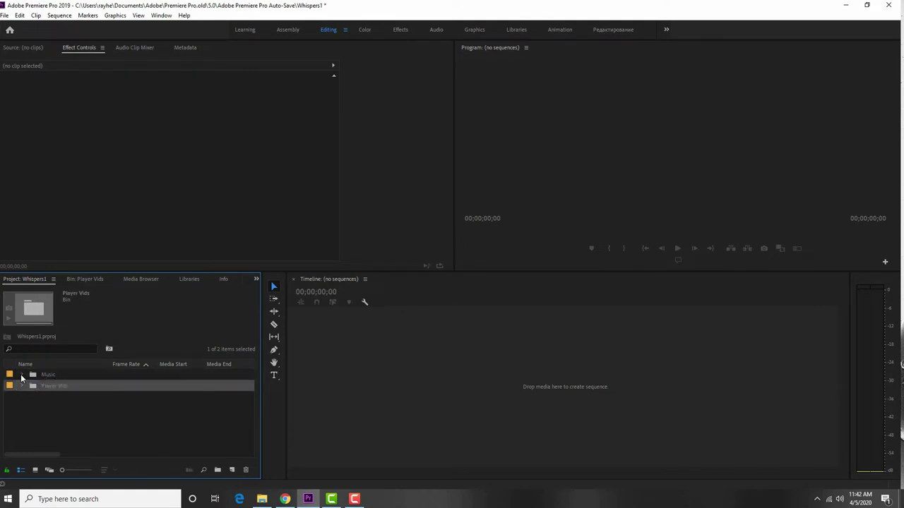
- Open the Music bin and import the WHISPERS 4 audio file from the Whispers folder into it
click(33, 376)
double_click(33, 379)
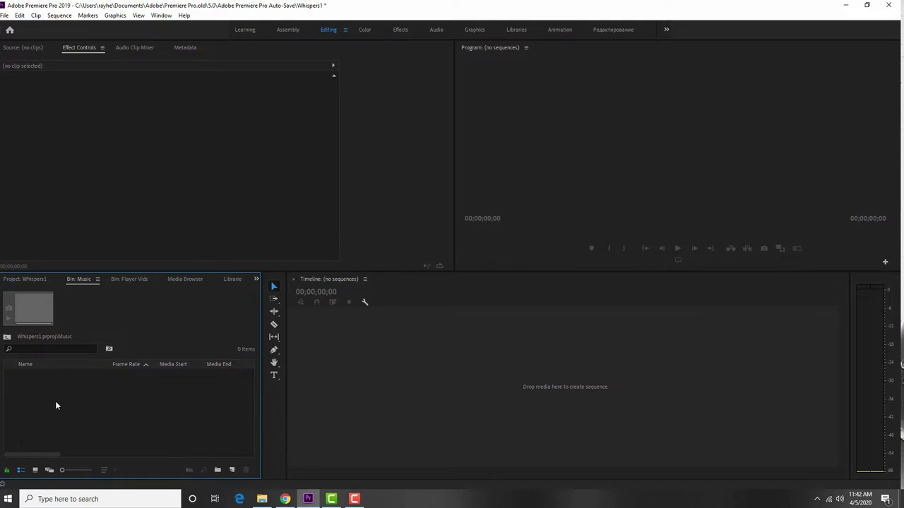
double_click(55, 401)
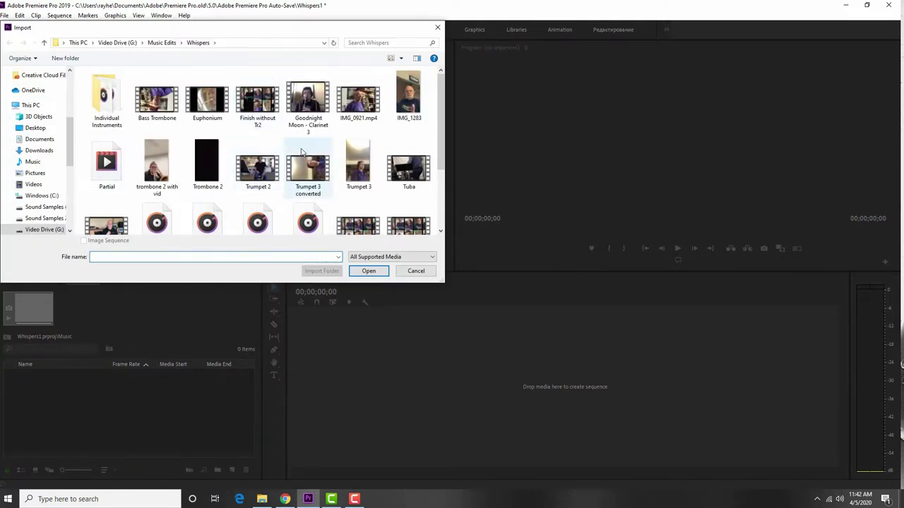
scroll(349, 195, down, 2)
click(157, 127)
scroll(157, 134, up, 1)
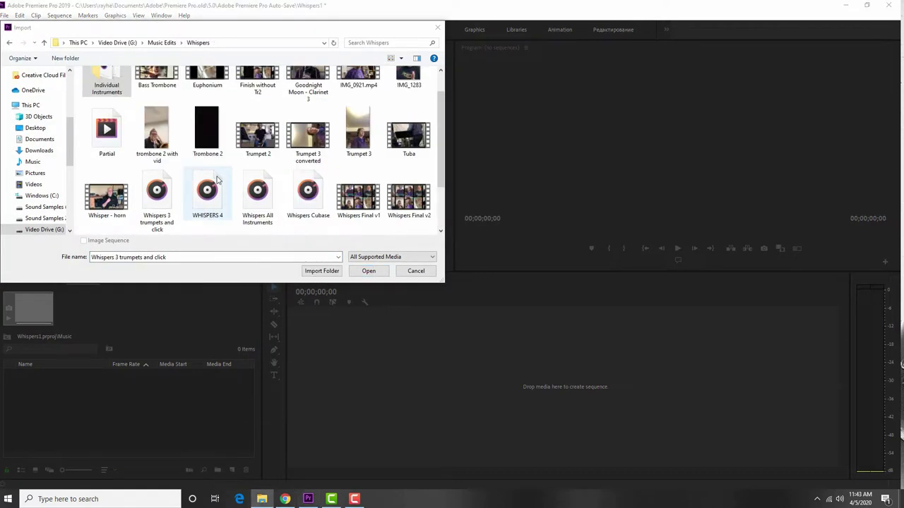
double_click(207, 195)
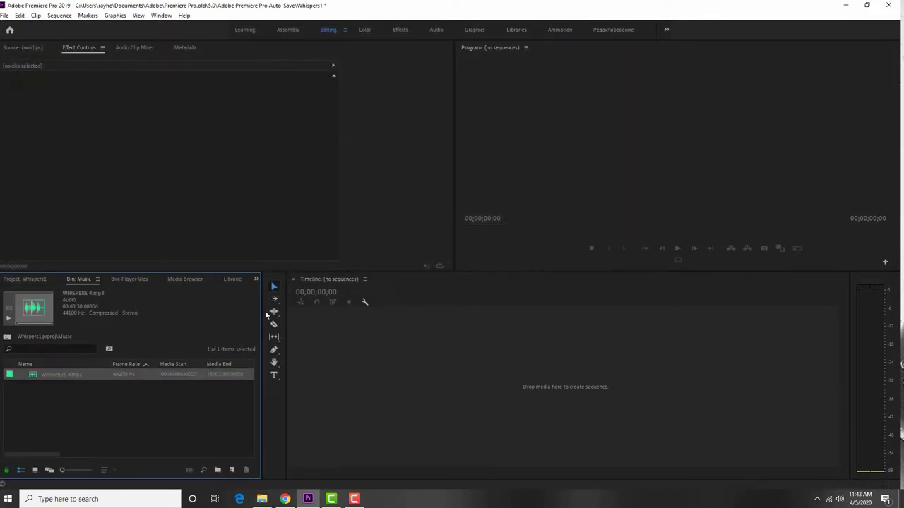
- Create a sequence from WHISPERS 4.mp3 in the timeline and enlarge audio track A1 to show its waveform
drag(39, 376, 437, 401)
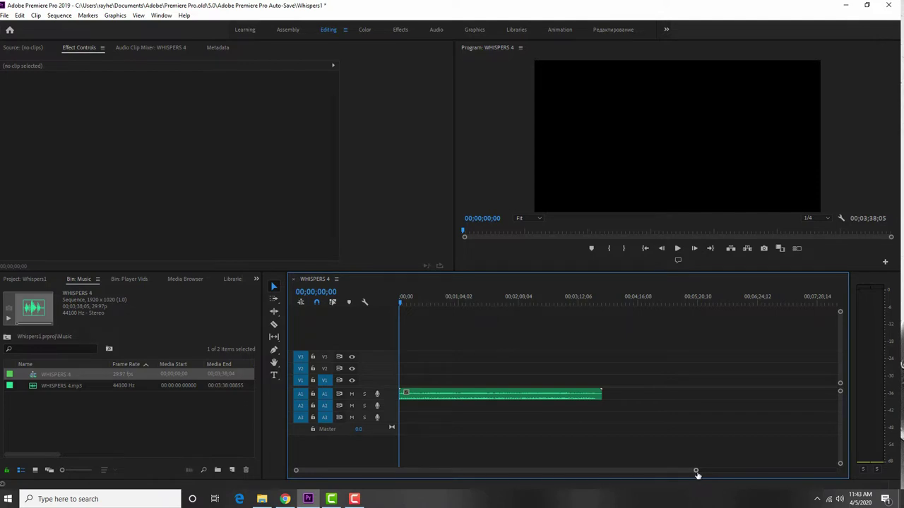
drag(695, 471, 543, 468)
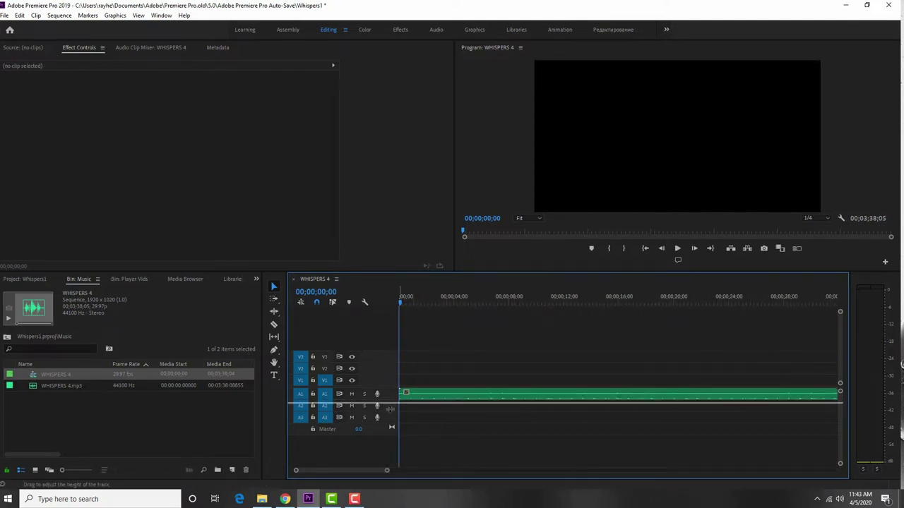
drag(390, 400, 390, 424)
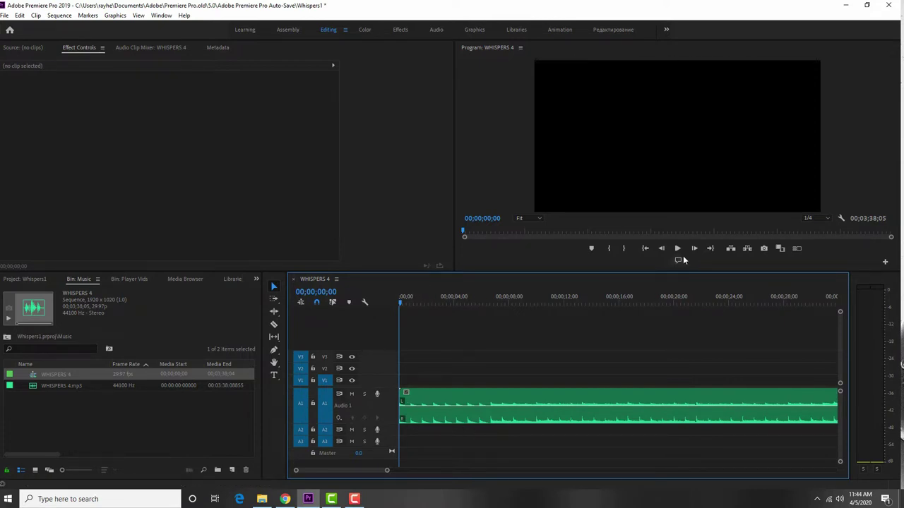
- Play the music's opening, add a sequence marker at 00;00;06;21 and place the playhead at 00;00;04;03
key(space)
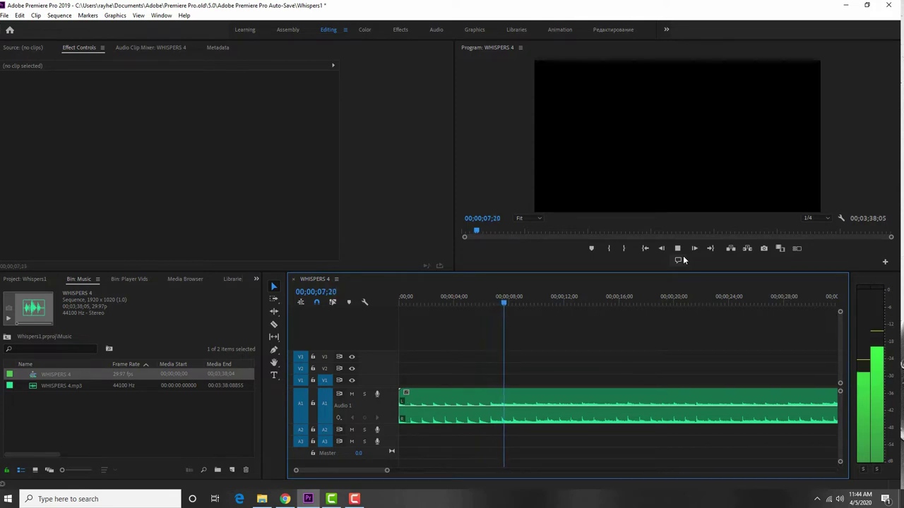
key(space)
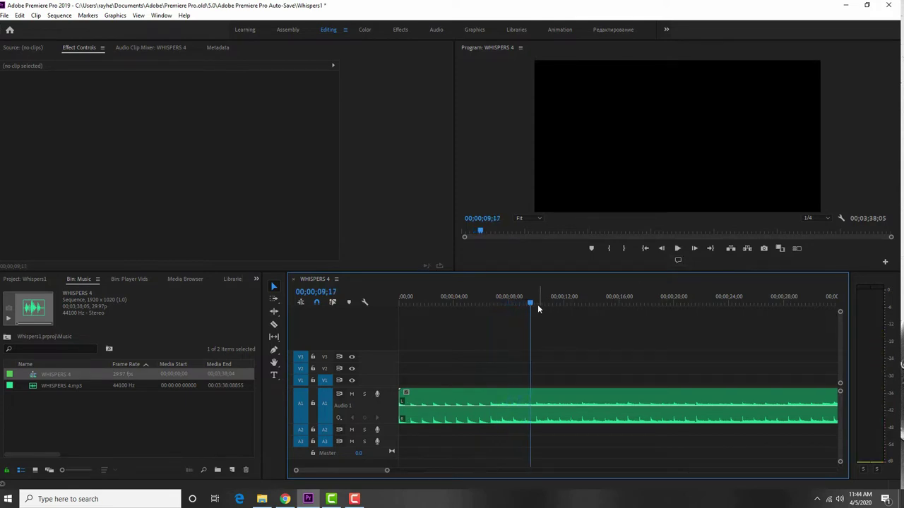
drag(527, 304, 490, 303)
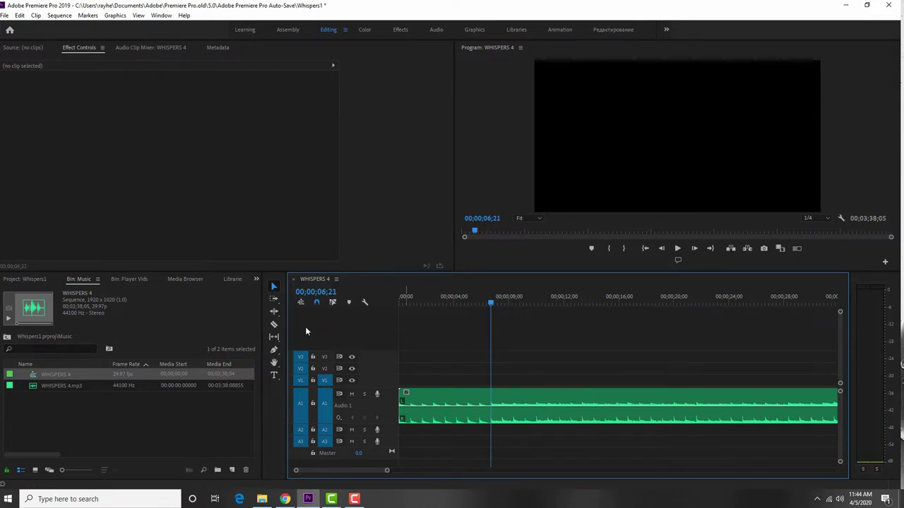
click(350, 303)
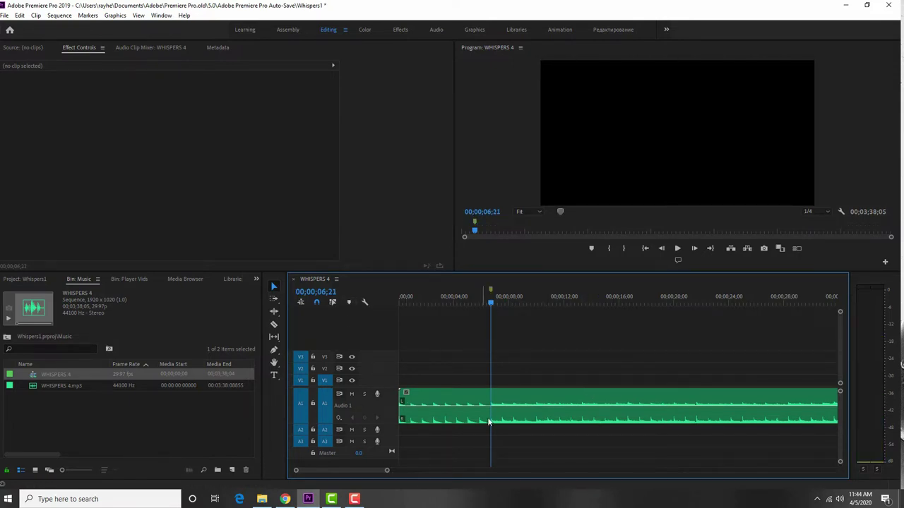
drag(490, 303, 454, 303)
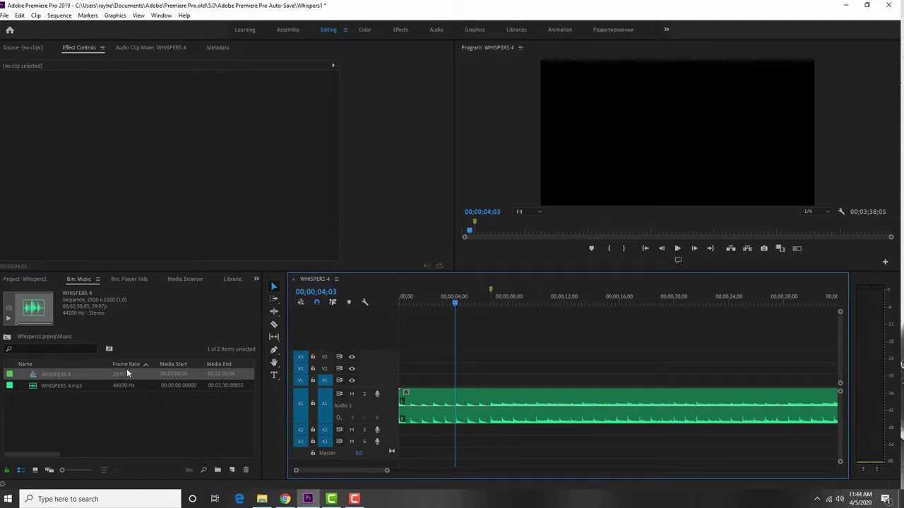
- Switch to the WHISPERS score PDF in Edge, examine the opening instrument entries, and move its window out of the way
click(261, 499)
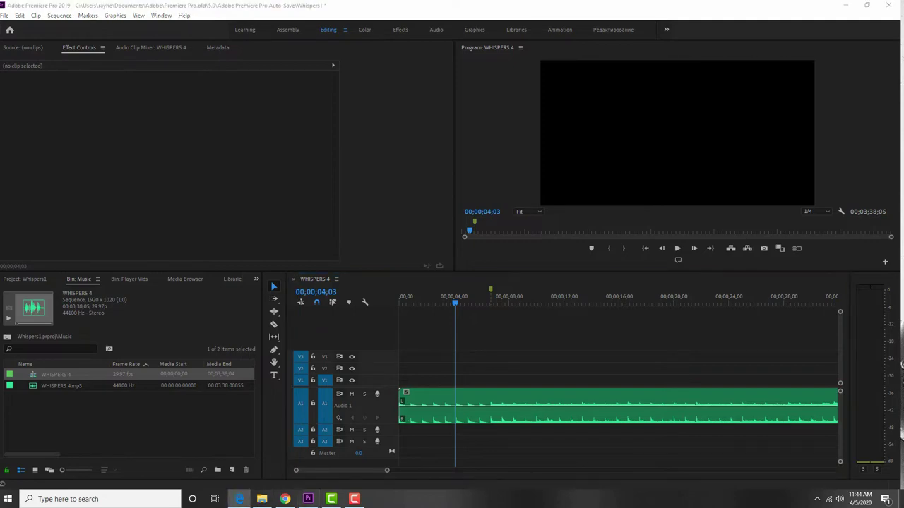
click(239, 499)
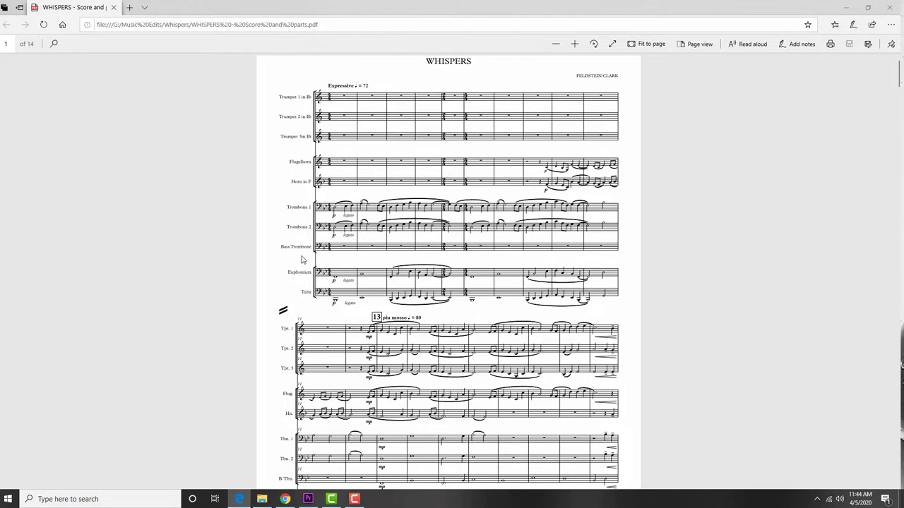
click(868, 8)
drag(502, 10, 903, 9)
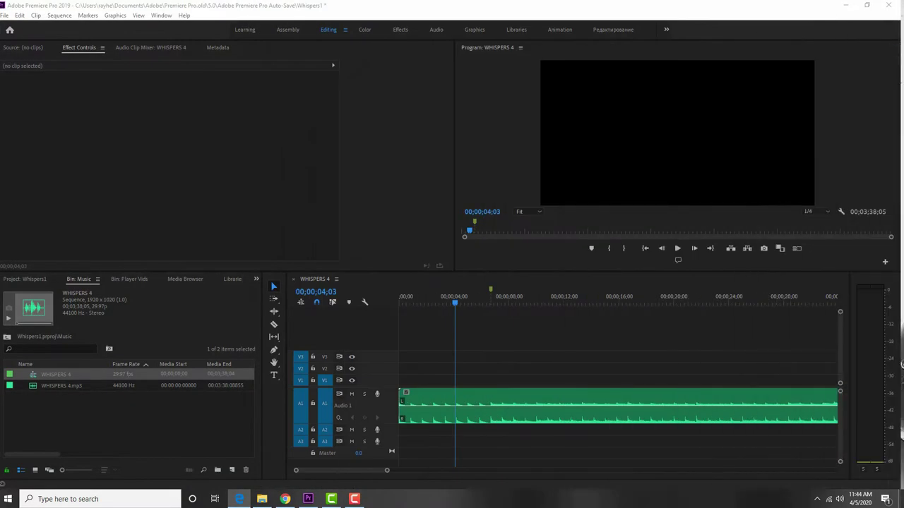
- Expand the Player Vids bin from the project's root level and load trombone 2 with vid.mp4 into the Source monitor
click(6, 337)
click(21, 385)
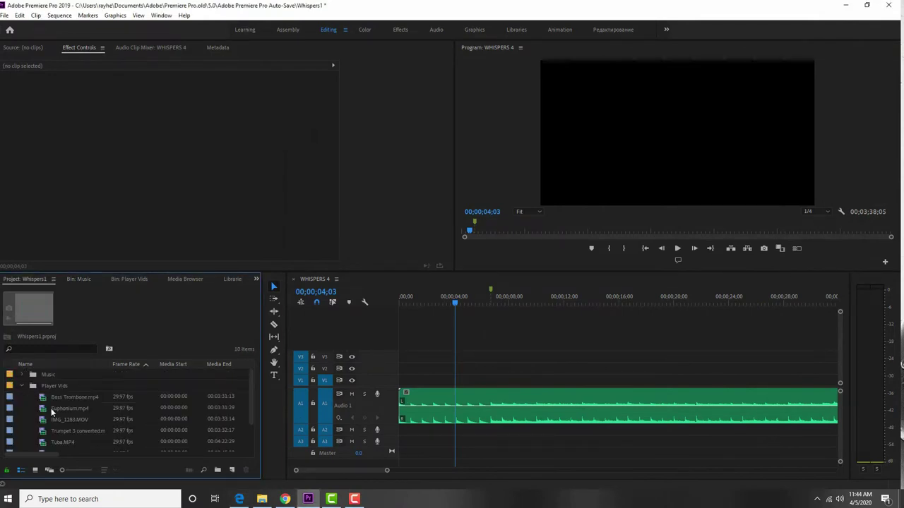
scroll(108, 435, down, 1)
scroll(106, 439, down, 2)
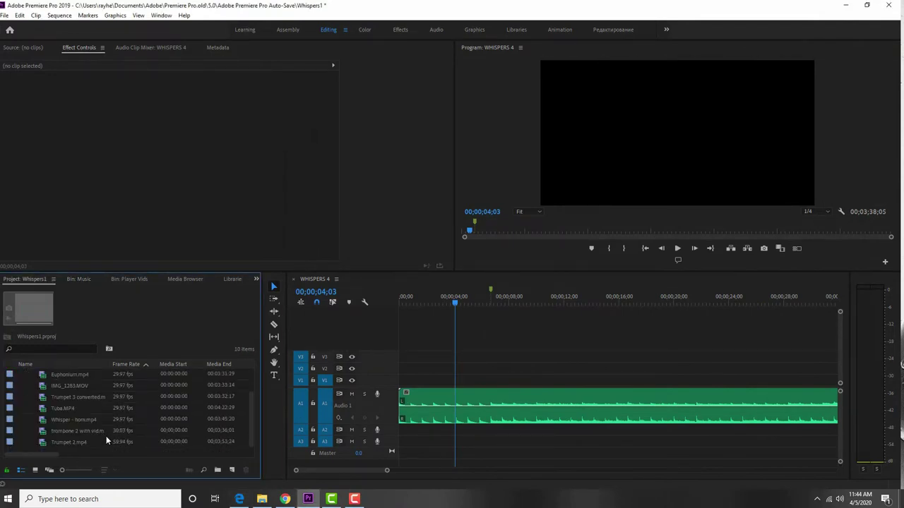
click(44, 432)
key(shift+2)
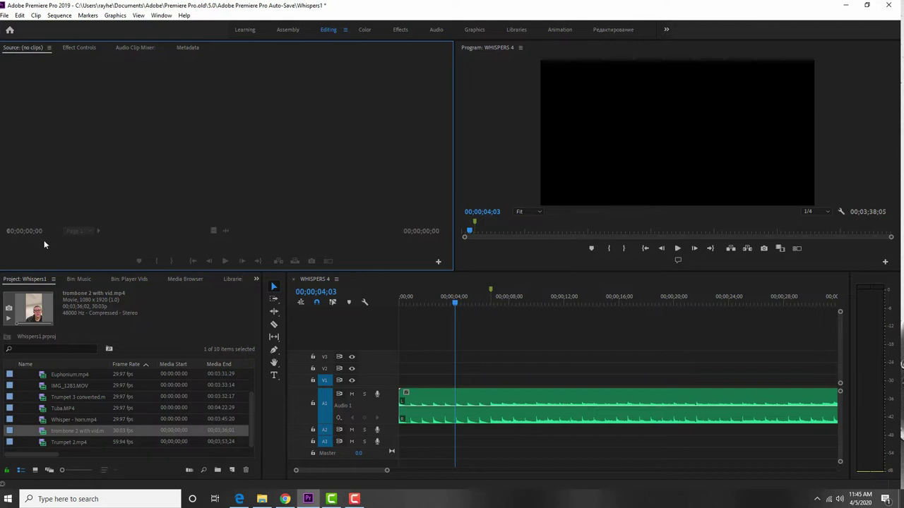
click(61, 431)
drag(112, 141, 147, 182)
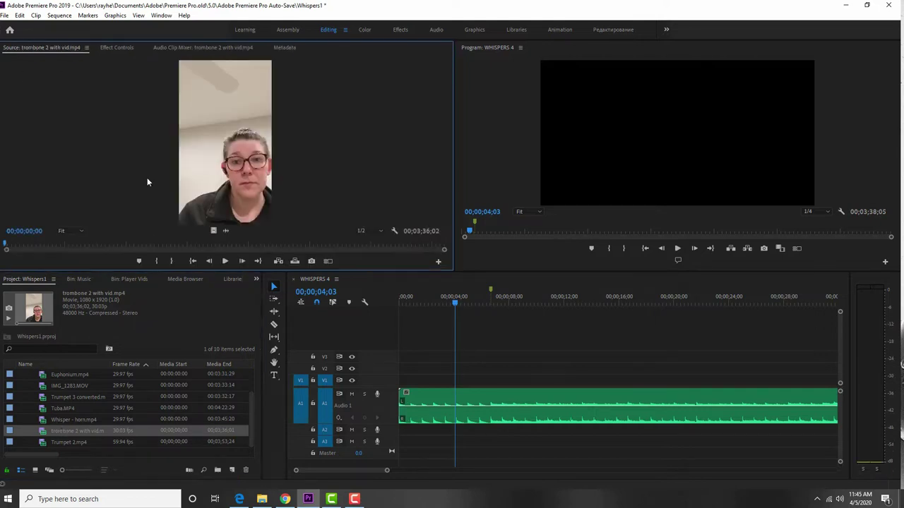
- Play the trombone 2 source clip and mark its In point at about 00;00;06;02 before stopping playback
click(224, 262)
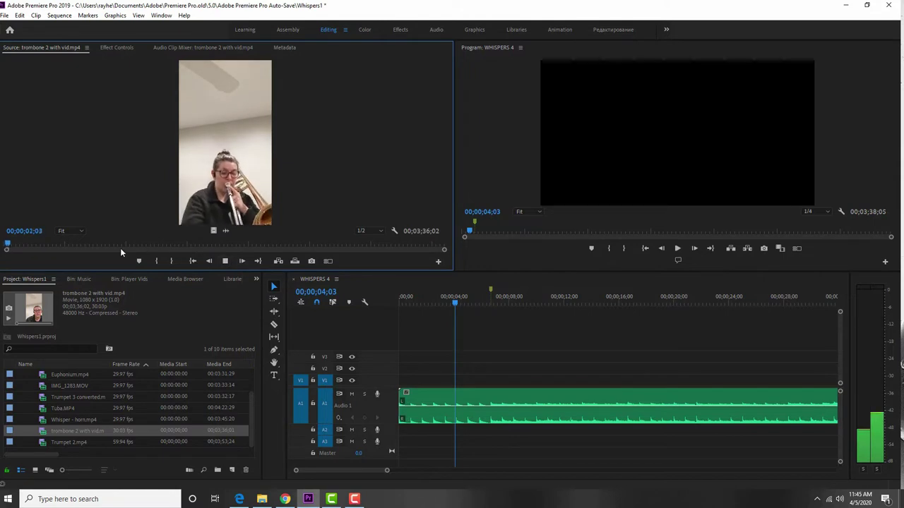
click(157, 261)
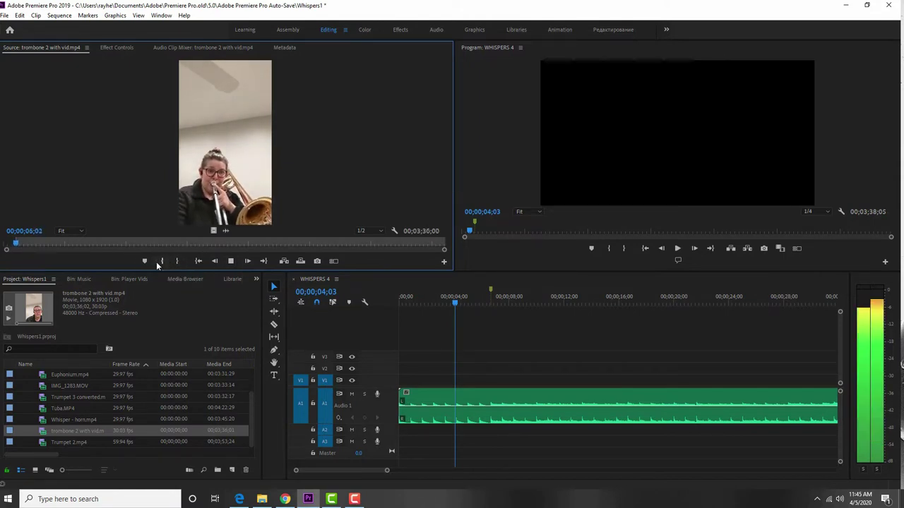
click(233, 261)
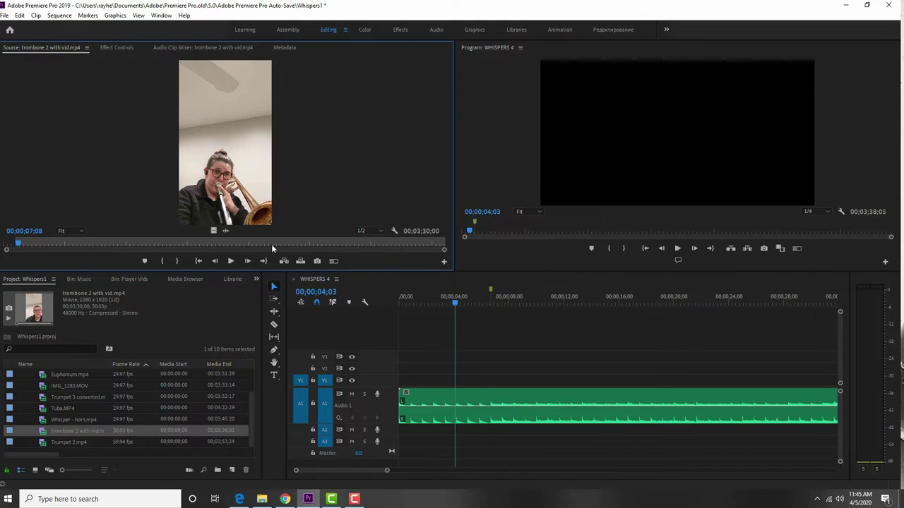
- Place the trimmed trombone 2 clip at 00;00;04;03, with its video on V2 and its audio on A2
drag(221, 153, 458, 373)
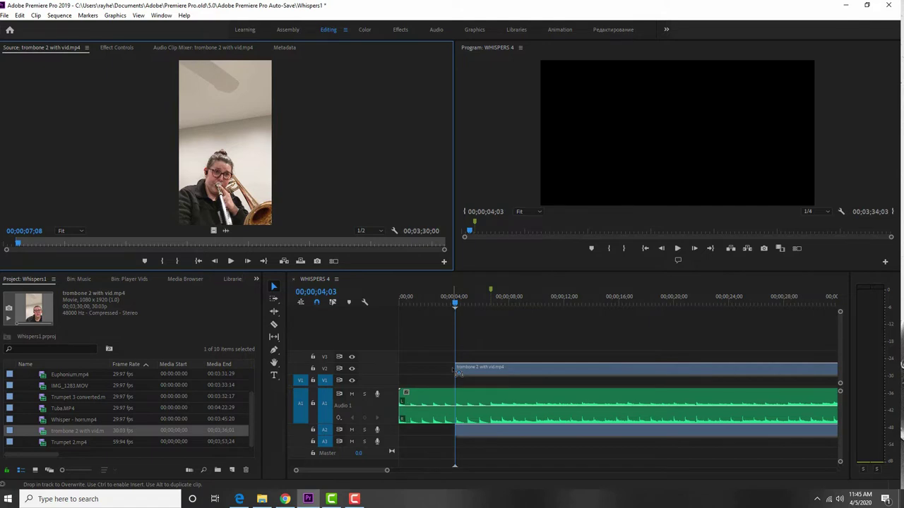
drag(458, 373, 456, 380)
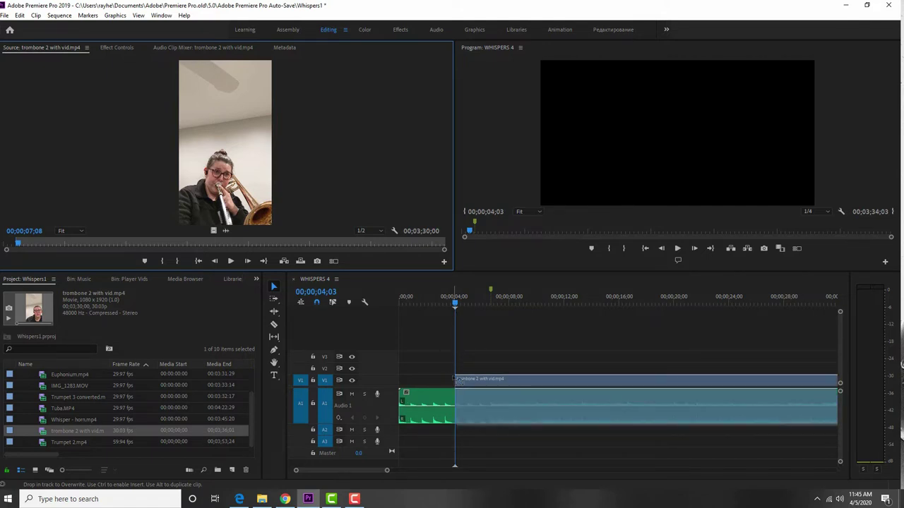
drag(458, 381, 461, 378)
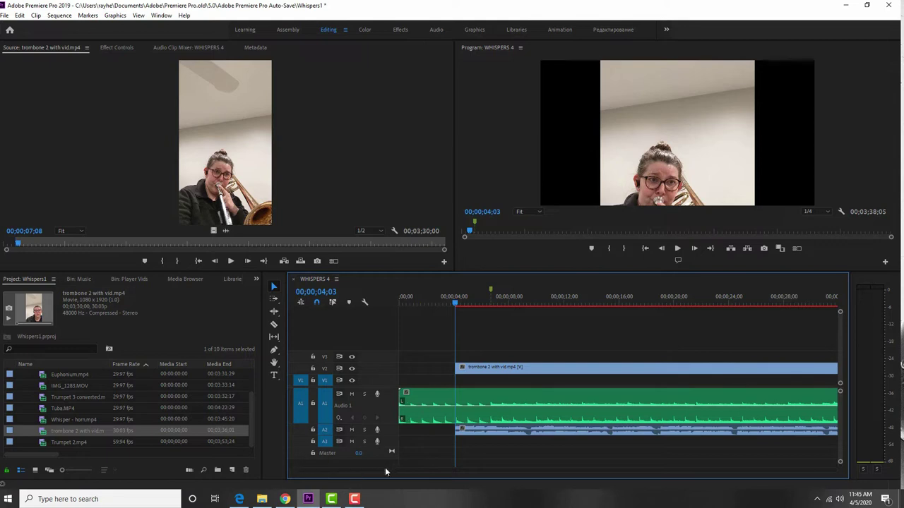
- Extend the start of the trombone 2 video and audio back to the preceding click in the music, and enlarge track A2
scroll(387, 473, up, 6)
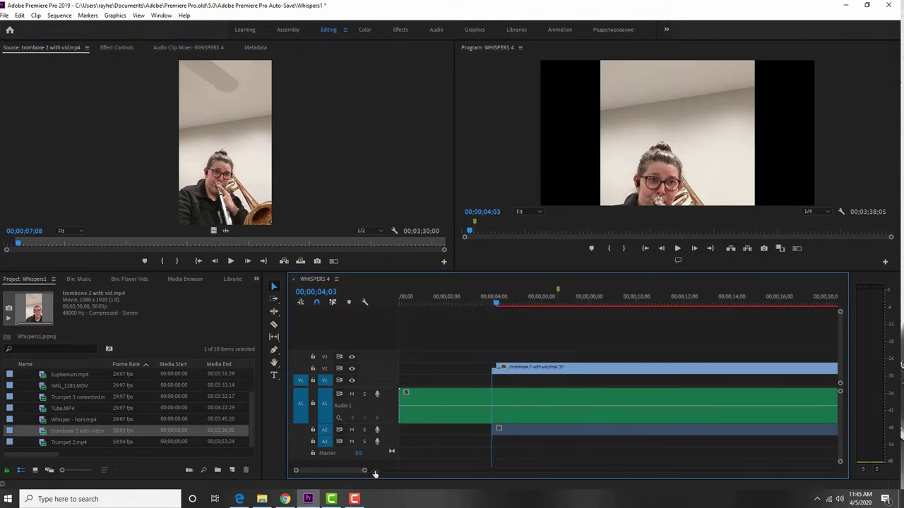
scroll(365, 473, down, 2)
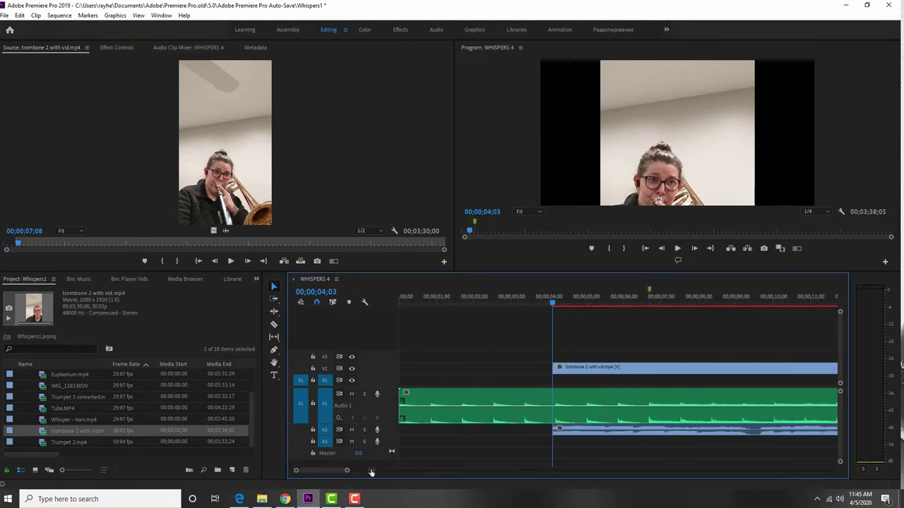
scroll(348, 472, up, 7)
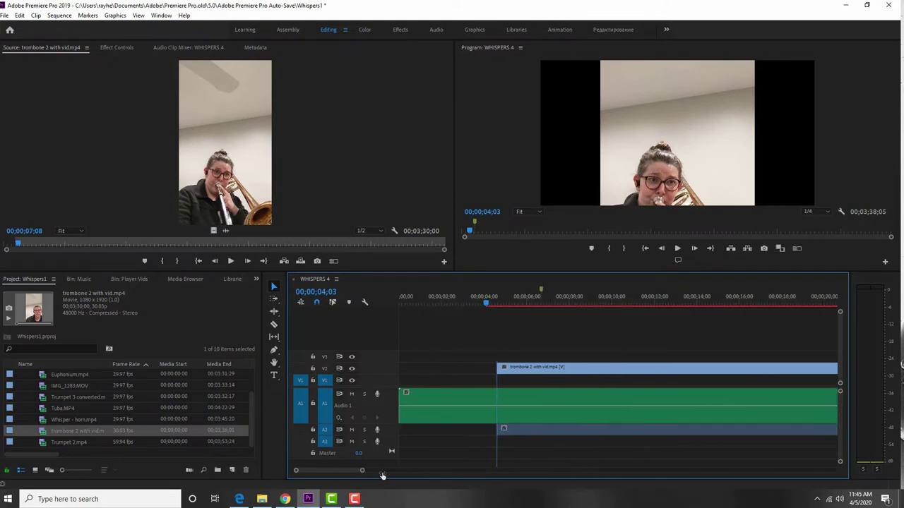
scroll(359, 477, down, 3)
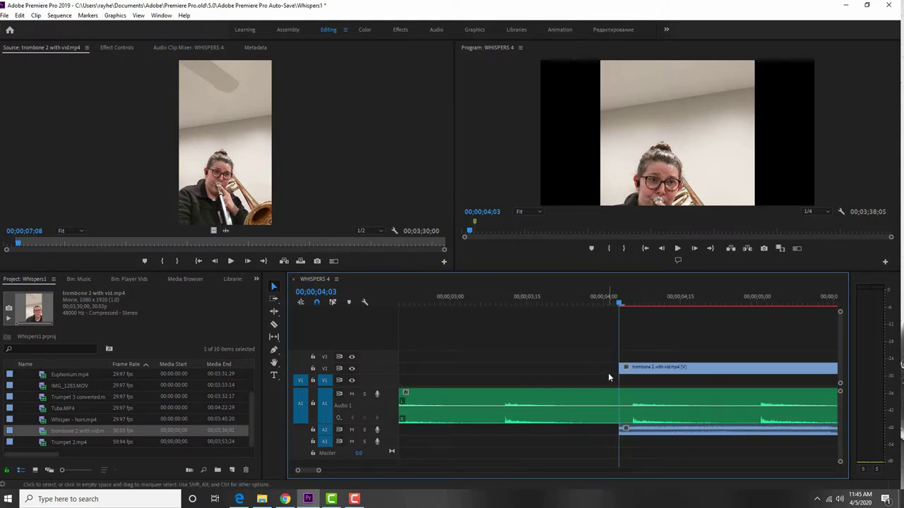
drag(619, 367, 512, 367)
drag(621, 428, 507, 429)
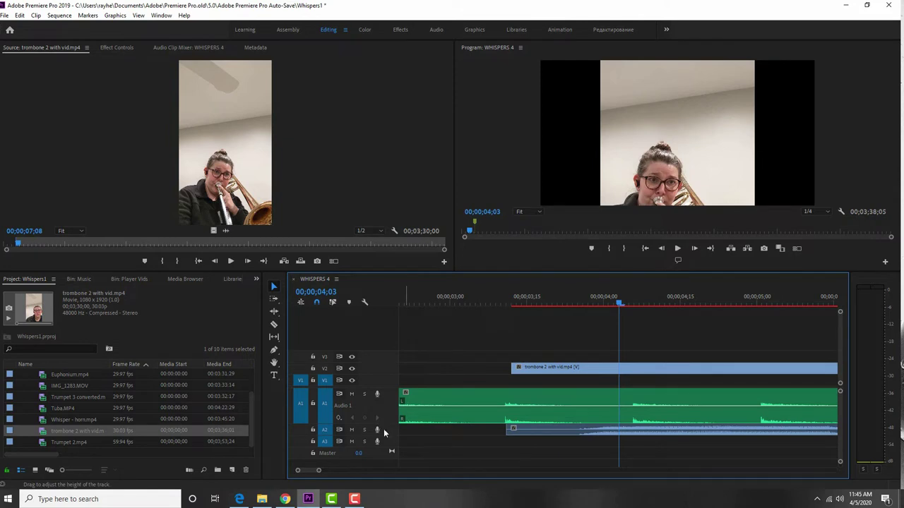
drag(385, 435, 385, 453)
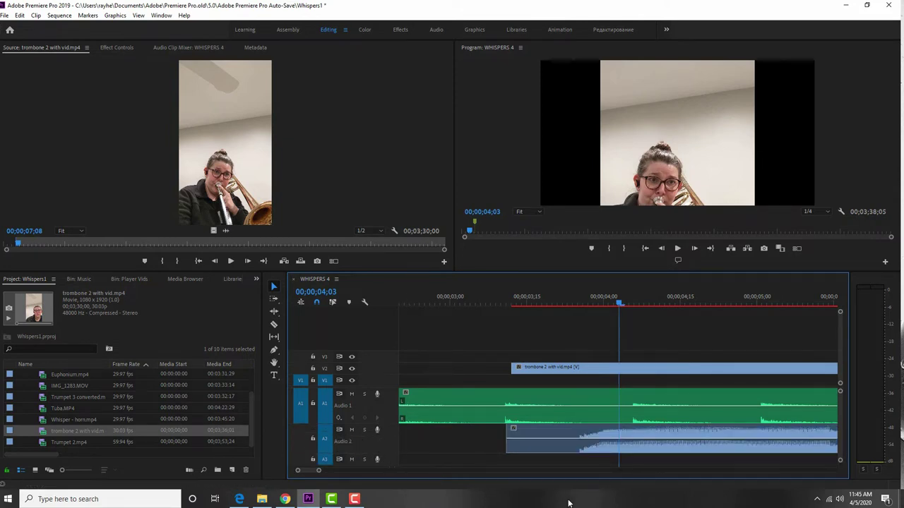
- Set the playhead on the click at 00;00;04;06 and shift the trombone 2 video and audio together later towards it
drag(619, 302, 633, 305)
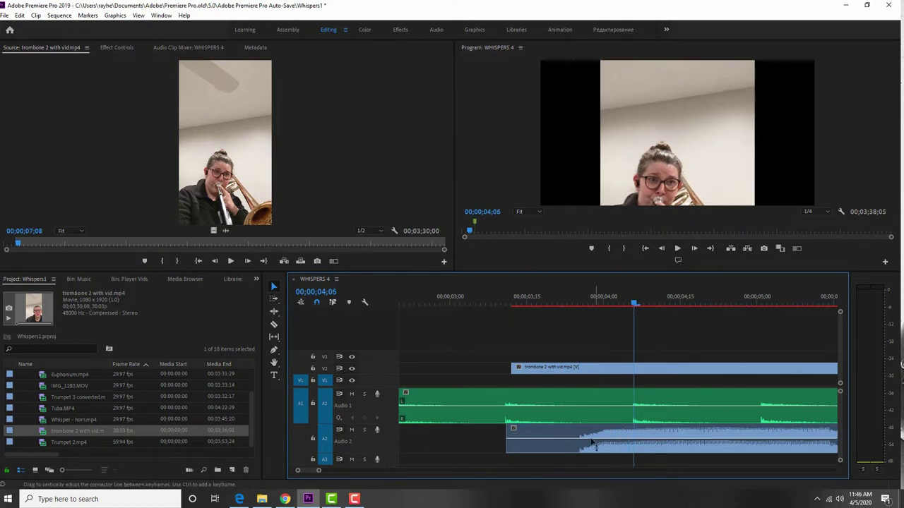
click(575, 370)
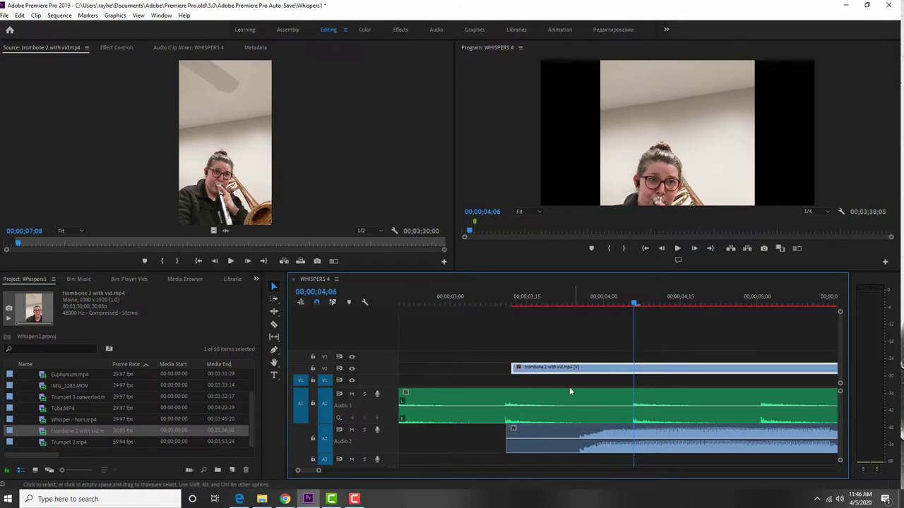
click(578, 449)
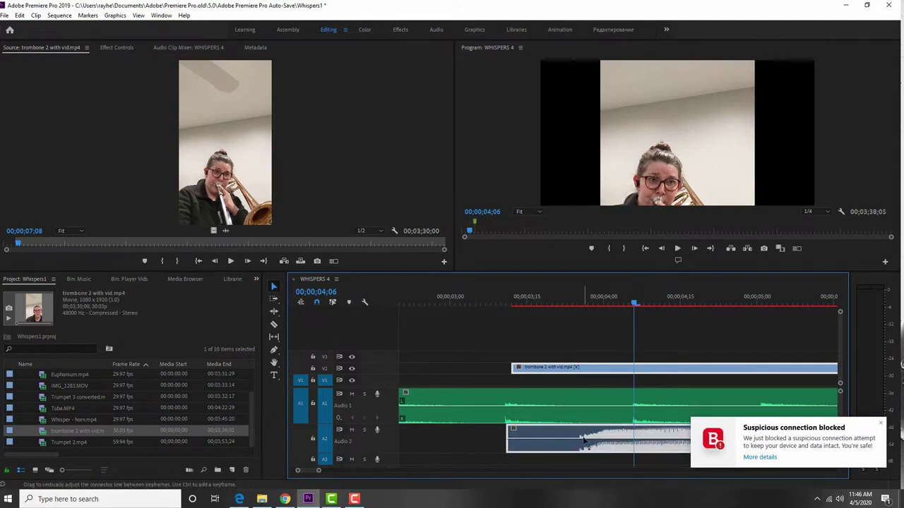
drag(590, 446, 631, 459)
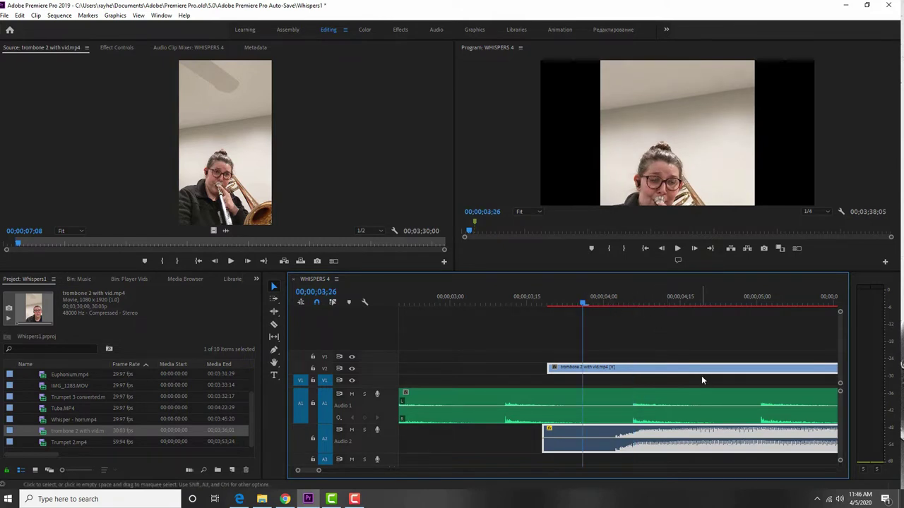
- Play the sequence from 00;00;03;26 to check the trombone 2 clip against the music
key(space)
key(space)
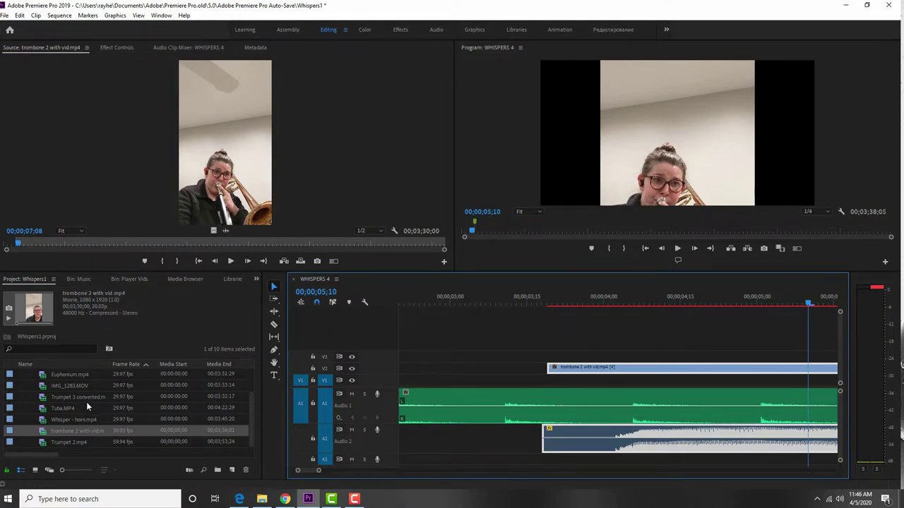
- Play the Euphonium.mp4 source clip and mark its In point at about 00:00:01:28 before stopping playback
double_click(58, 373)
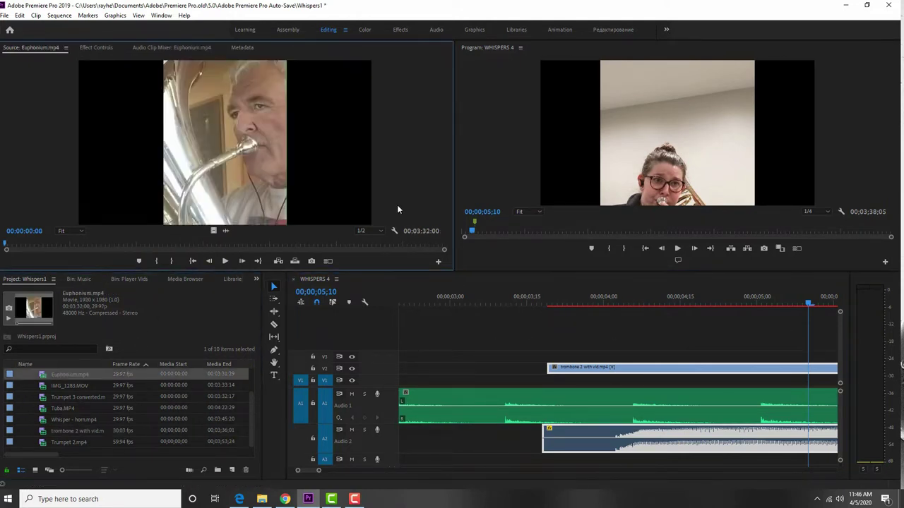
click(225, 261)
click(158, 262)
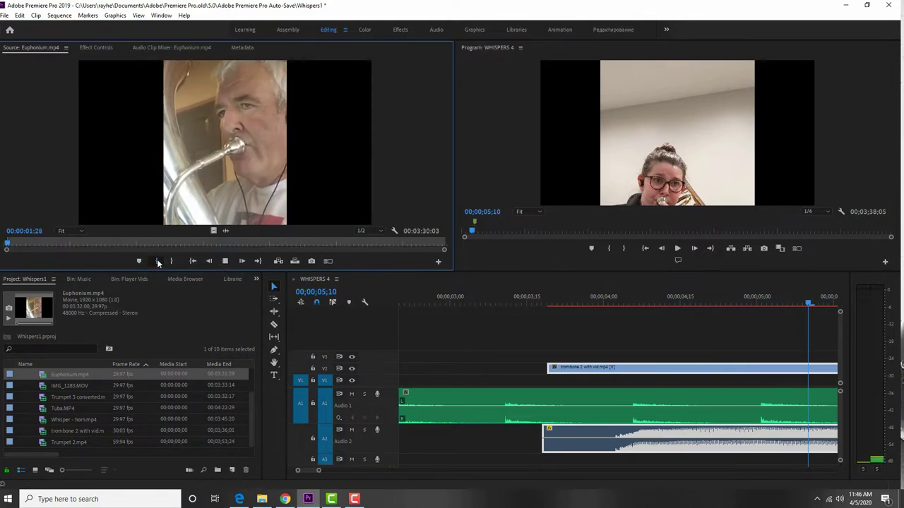
click(230, 261)
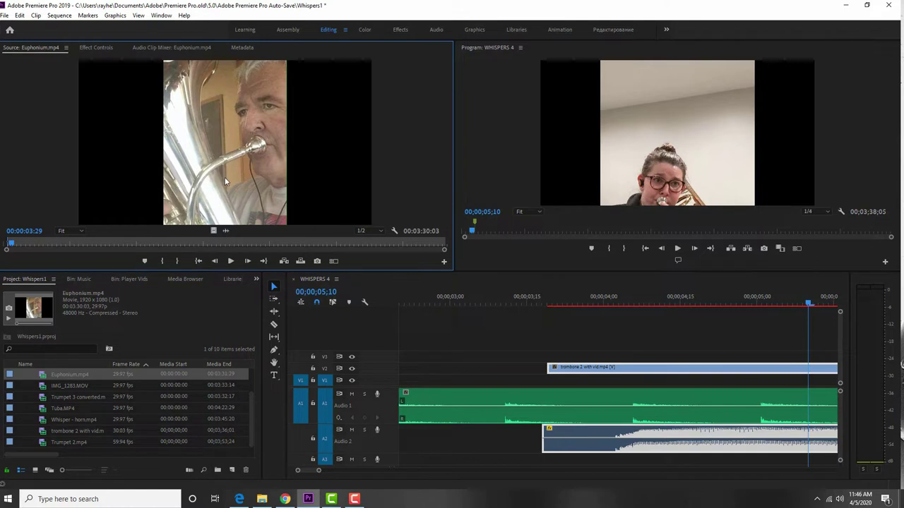
- Place the trimmed euphonium clip at 00;00;04;06 on V3 and A3, and extend its audio start back to the trombone 2 audio's start
drag(486, 302, 638, 363)
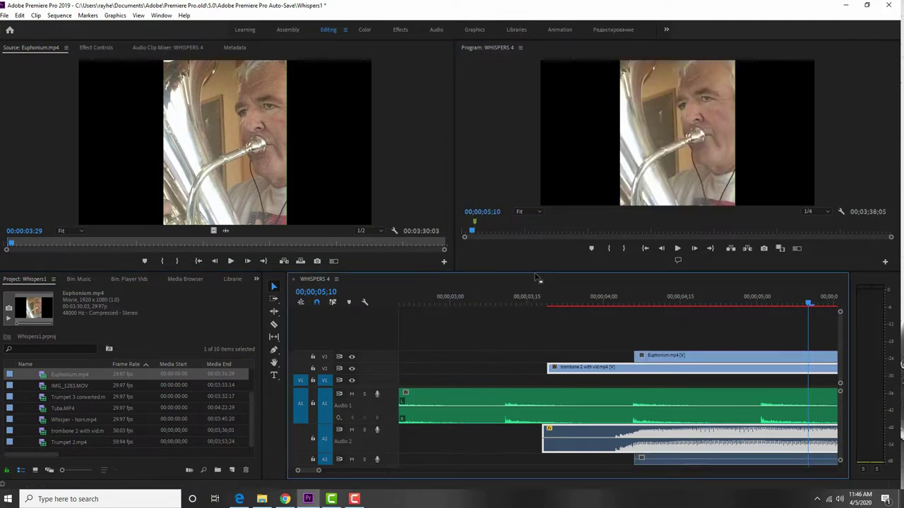
drag(536, 276, 536, 214)
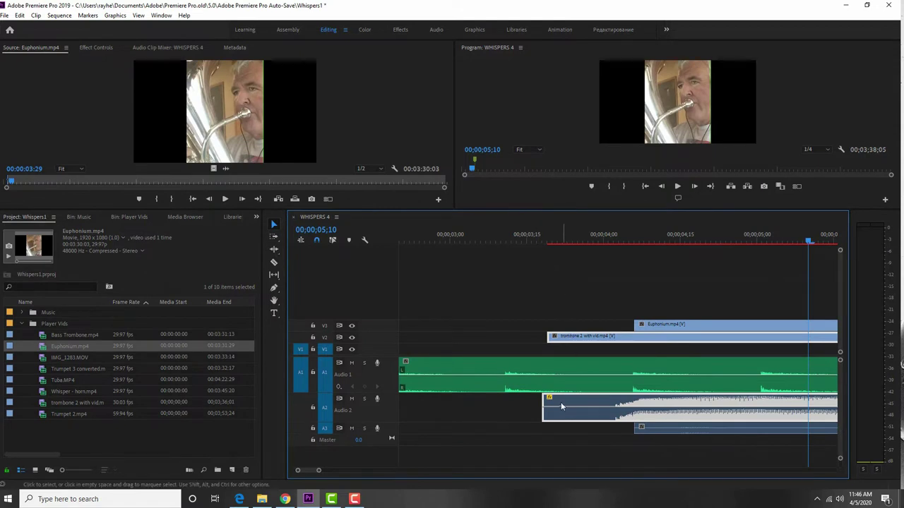
drag(636, 428, 542, 426)
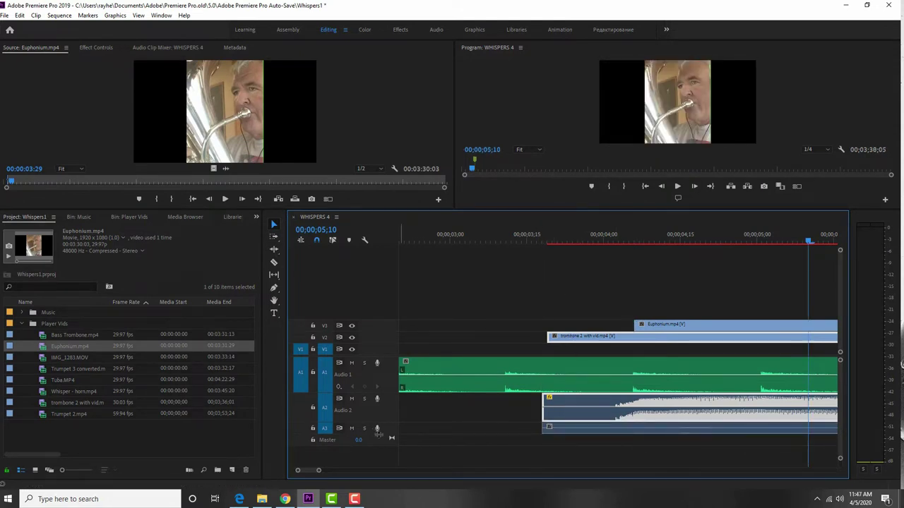
drag(379, 433, 395, 454)
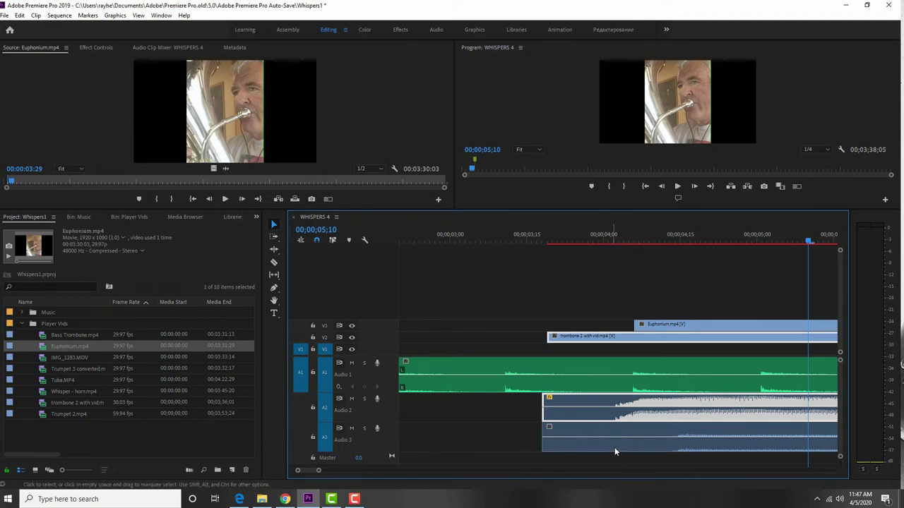
- Raise the audio gain of the euphonium clip by 5 dB
click(642, 440)
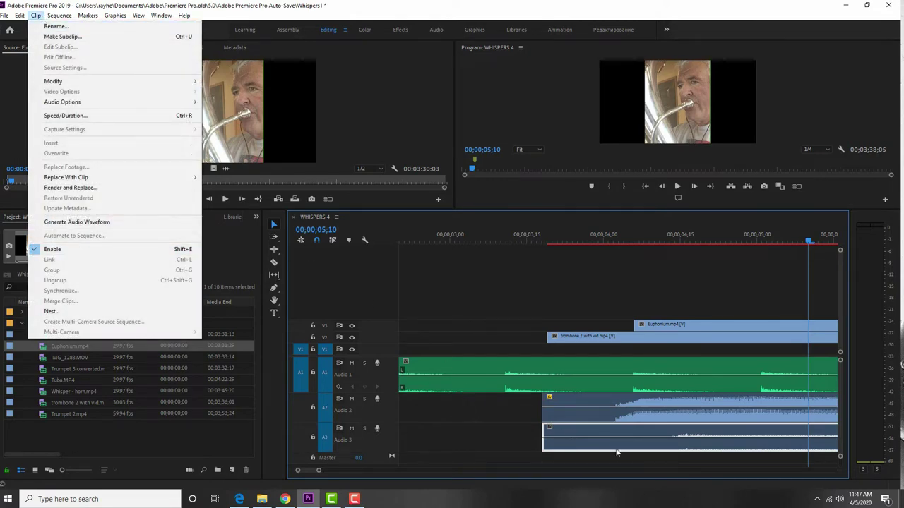
right_click(635, 439)
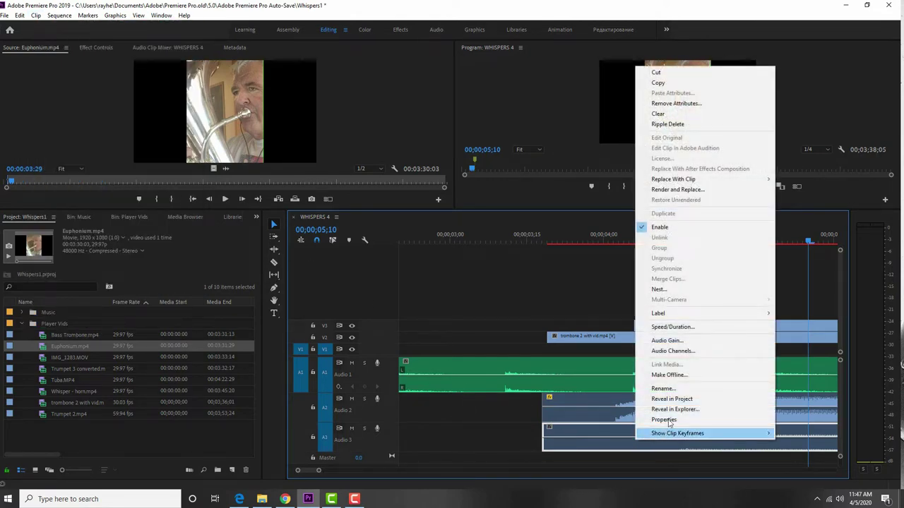
click(667, 341)
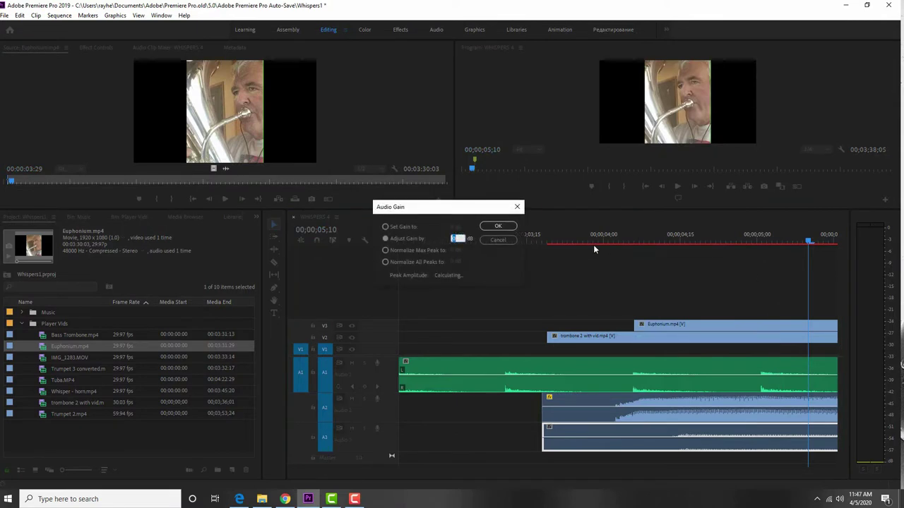
text(+5)
key(Return)
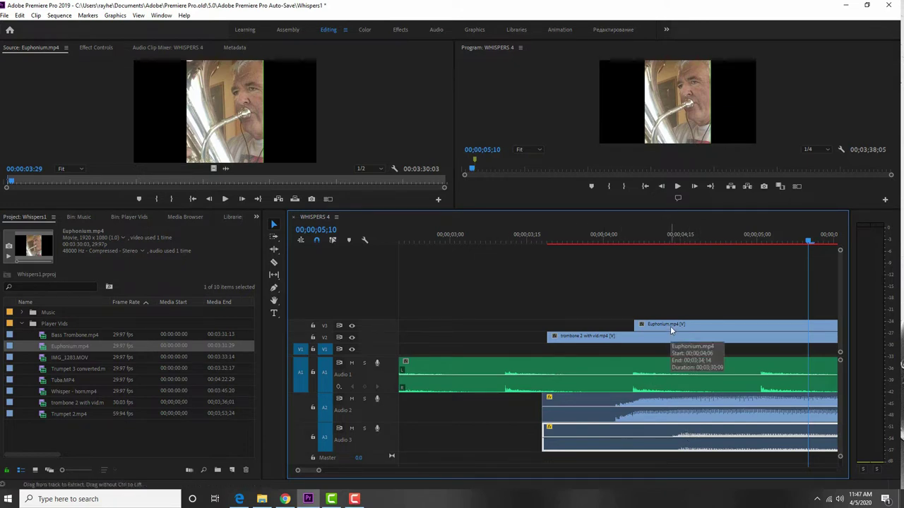
- Shift the euphonium video and audio together earlier so its first note lines up with the trombone 2 entry, with the video starting at about 00;00;03;25
drag(670, 326, 671, 327)
drag(684, 436, 590, 446)
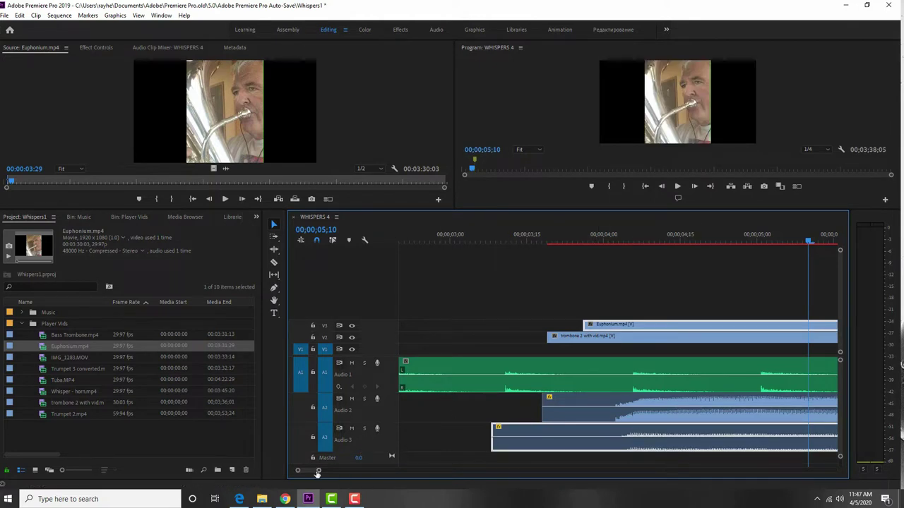
drag(318, 473, 305, 473)
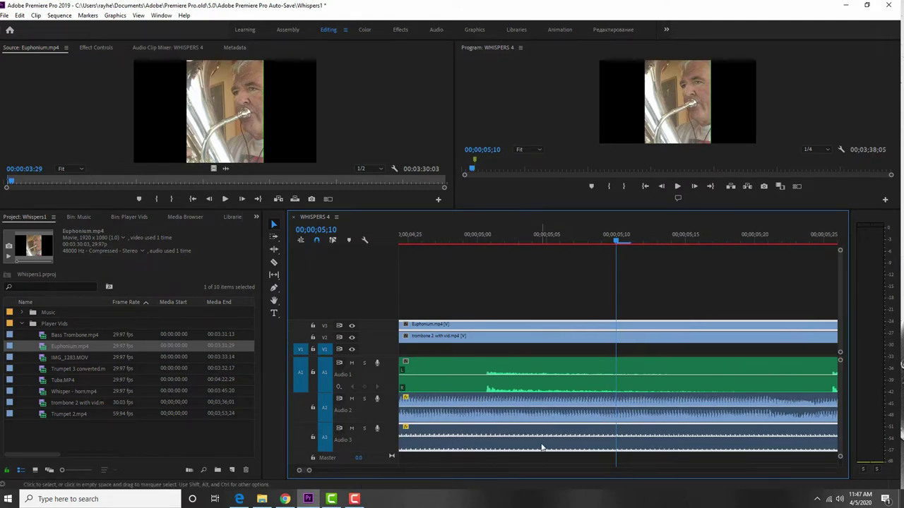
mouse_move(541, 447)
mouse_down()
mouse_move(550, 445)
mouse_move(534, 452)
mouse_up()
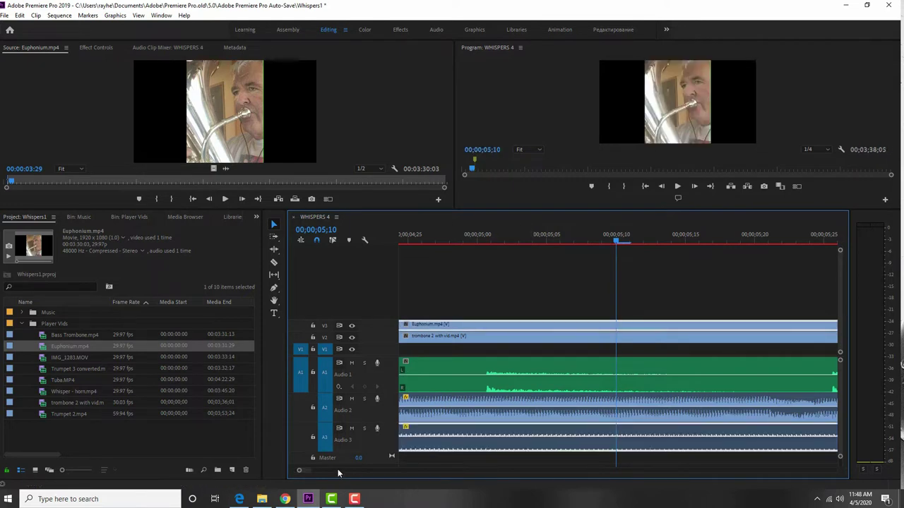
- Play the sequence from just before the click at 00;00;04;06 to about 00;00;11;04 to check the euphonium and trombone 2 synchronisation
scroll(303, 473, up, 5)
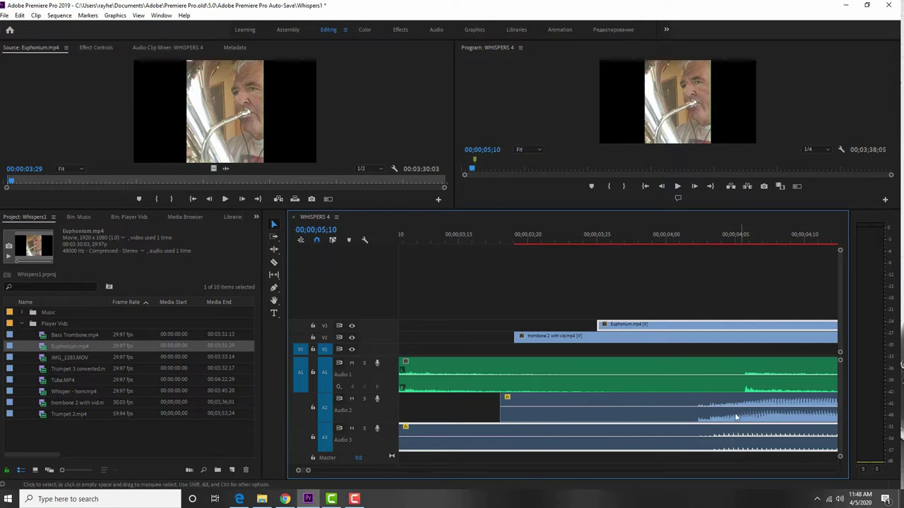
drag(660, 234, 645, 233)
key(space)
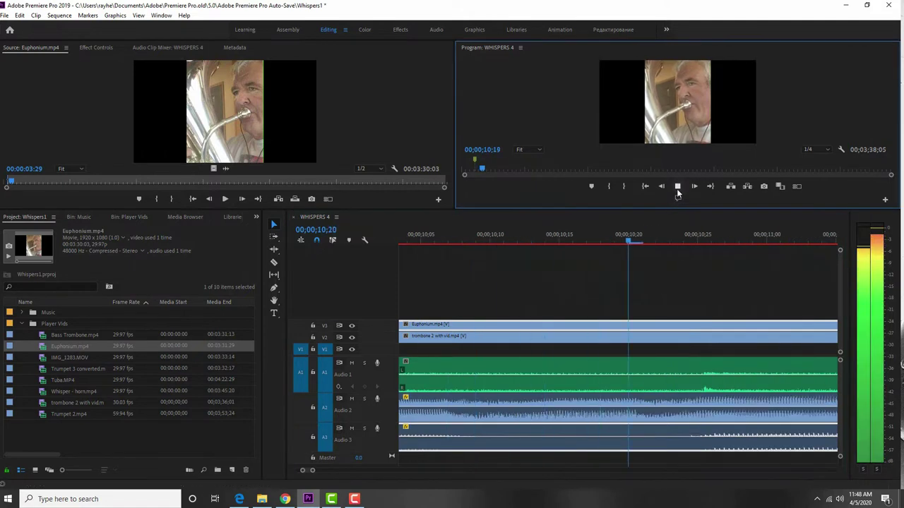
key(space)
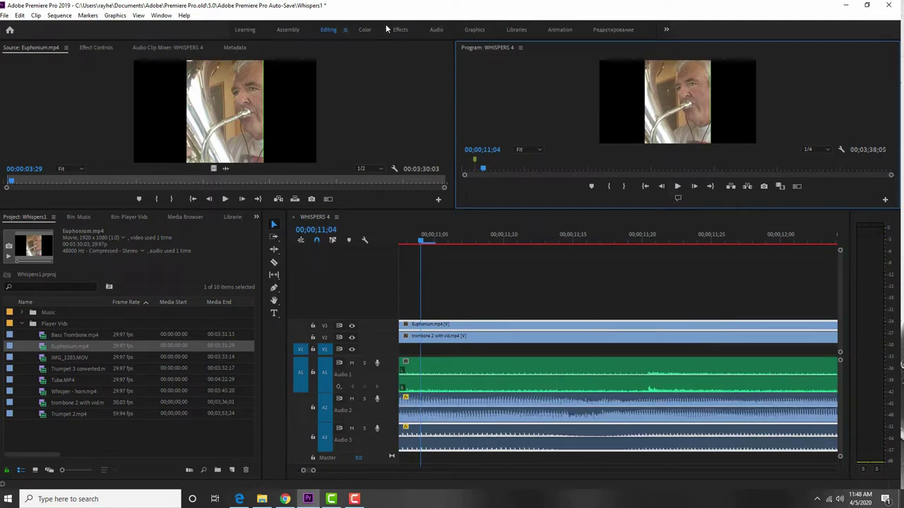
- Switch to the Audio workspace and rename audio tracks A1, A2 and A3 as Click, Trombone 2 and Euph
click(436, 29)
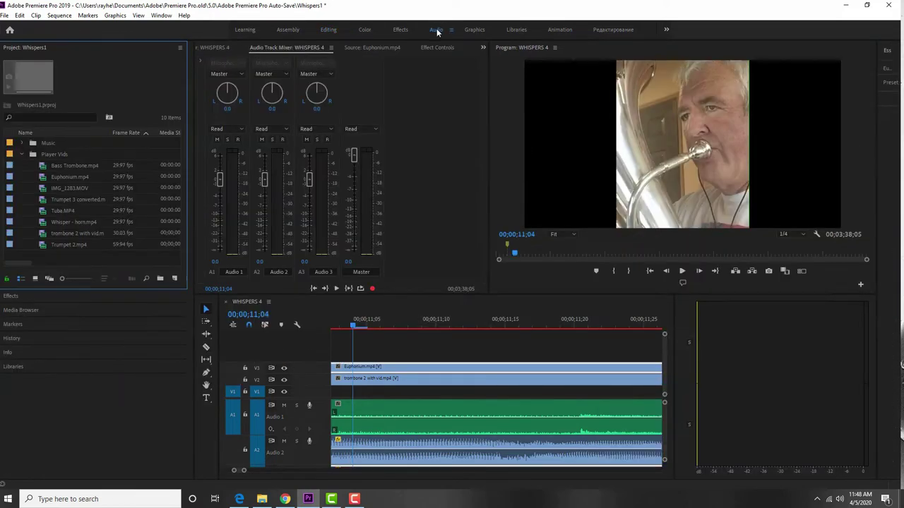
click(241, 272)
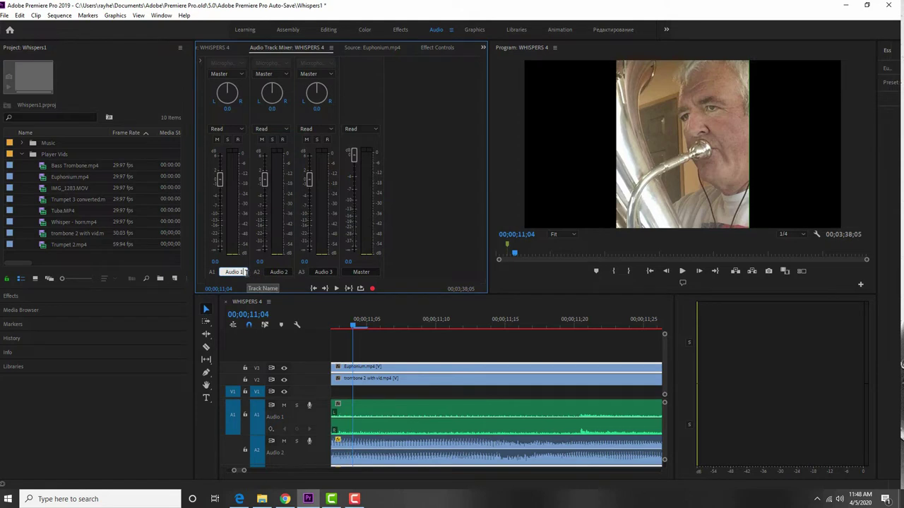
drag(244, 272, 224, 271)
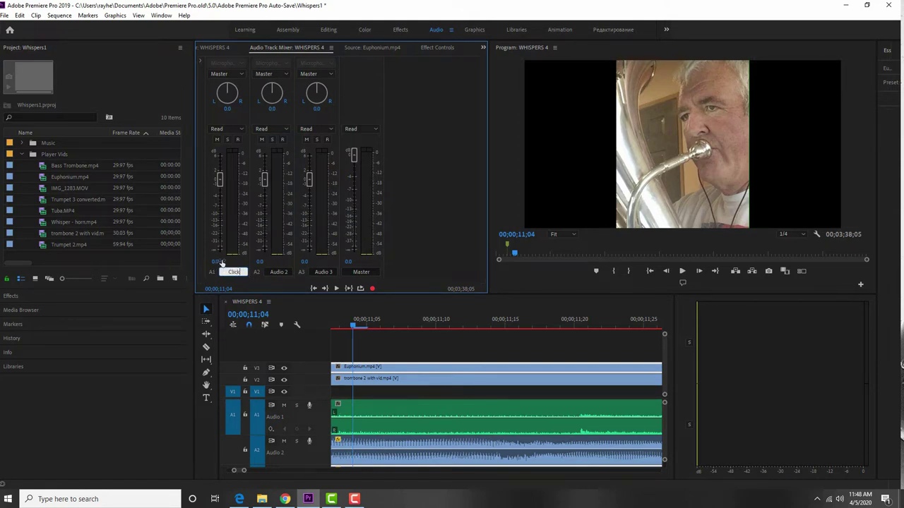
text(Click)
click(288, 272)
drag(288, 272, 255, 272)
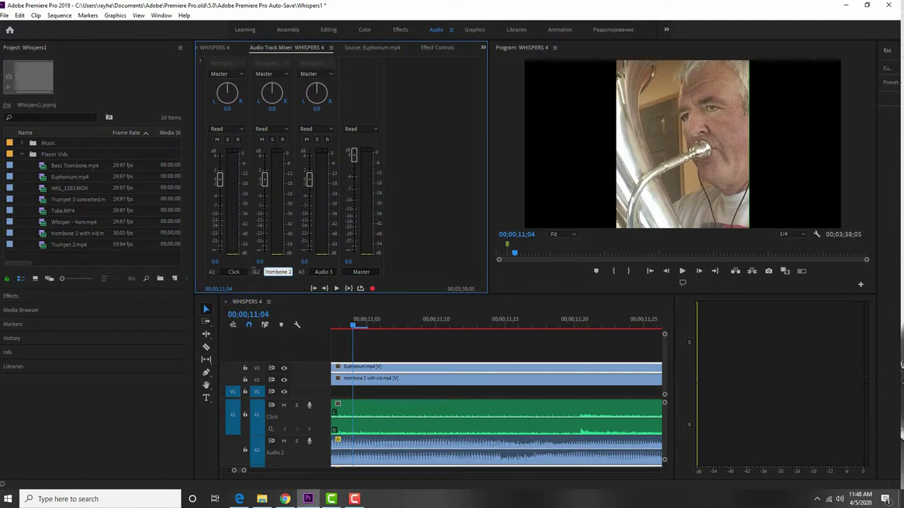
double_click(329, 272)
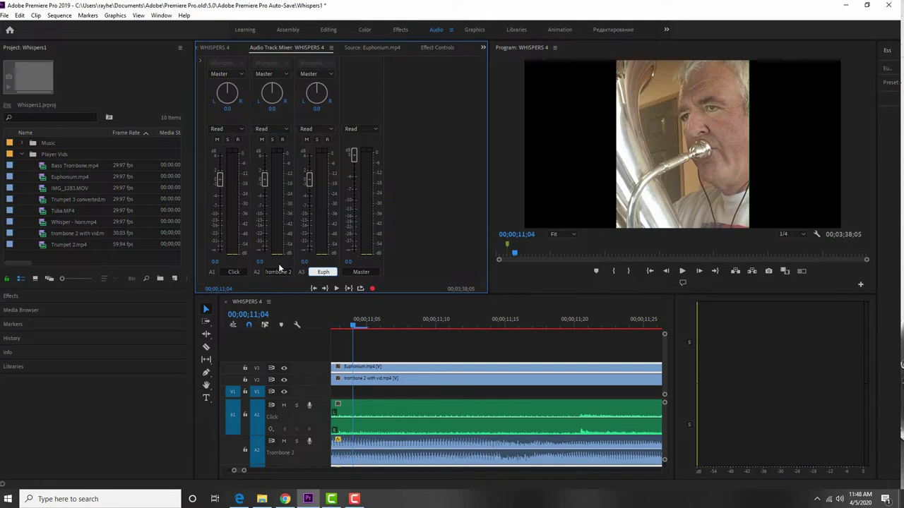
- Balance the track volumes during playback, setting Trombone 2 to -13.3 dB and Euph to 0.7 dB
drag(267, 180, 266, 207)
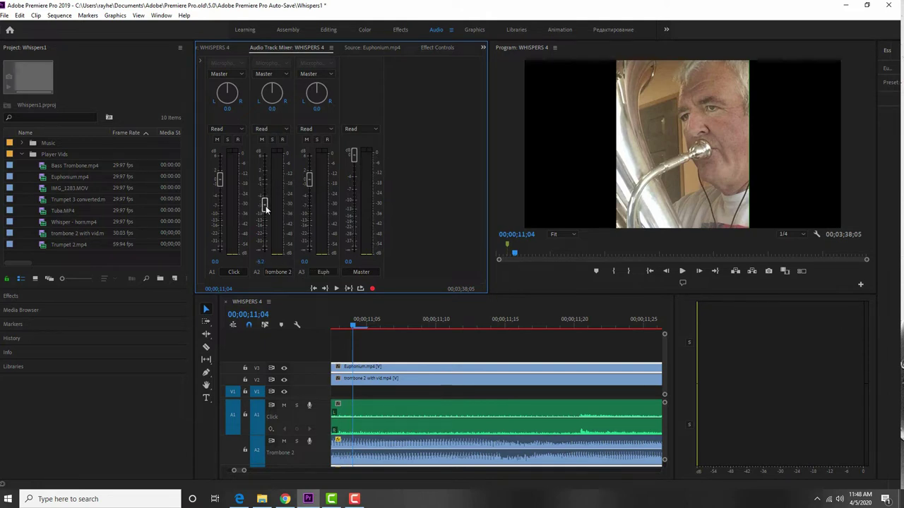
drag(309, 182, 309, 180)
key(space)
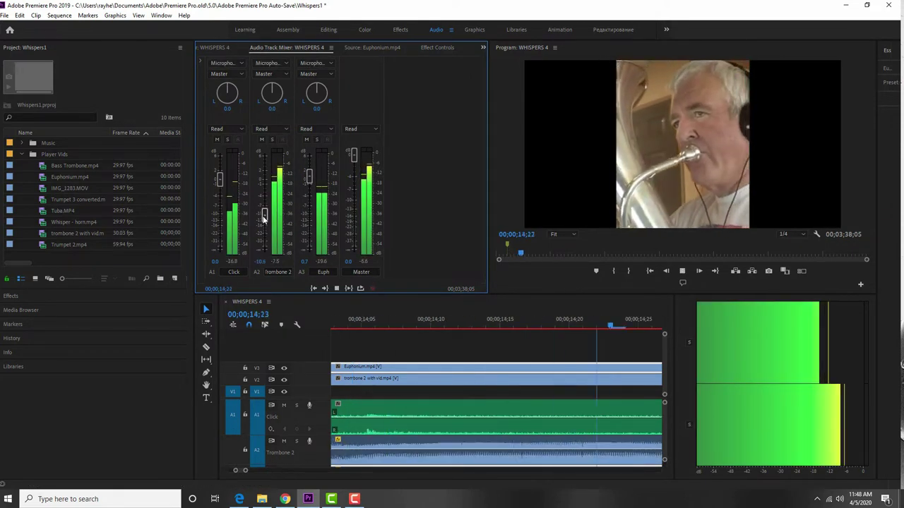
drag(264, 207, 265, 221)
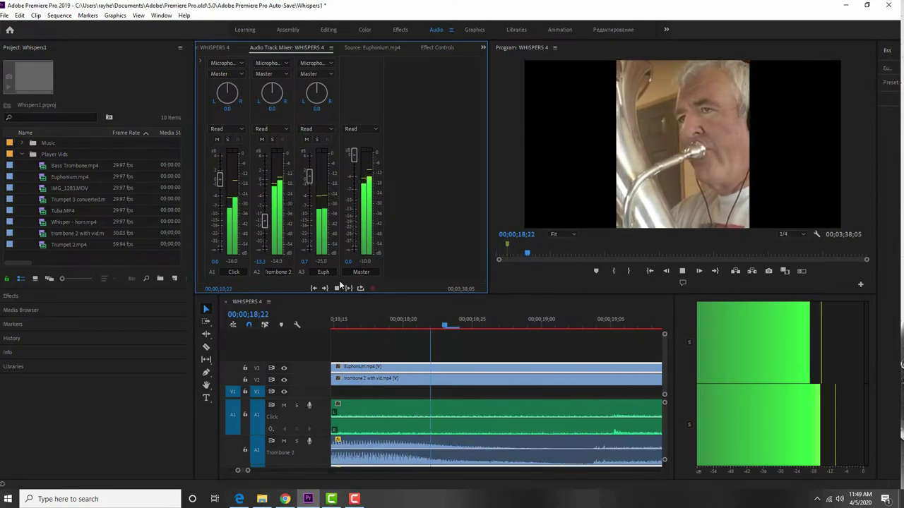
key(space)
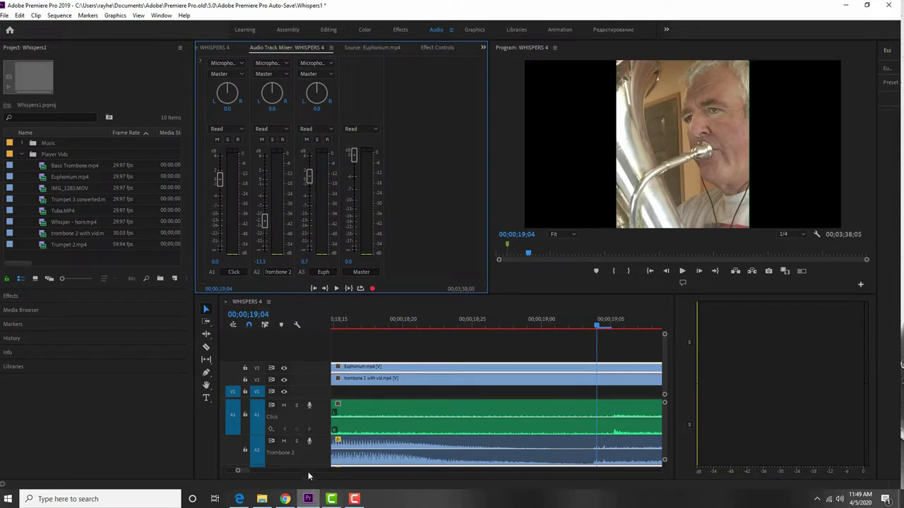
- Play the sequence from 00;00;19;04 and add a marker on the euphonium clip at about 00;00;42, stopping at 00;00;43;07
drag(244, 473, 232, 473)
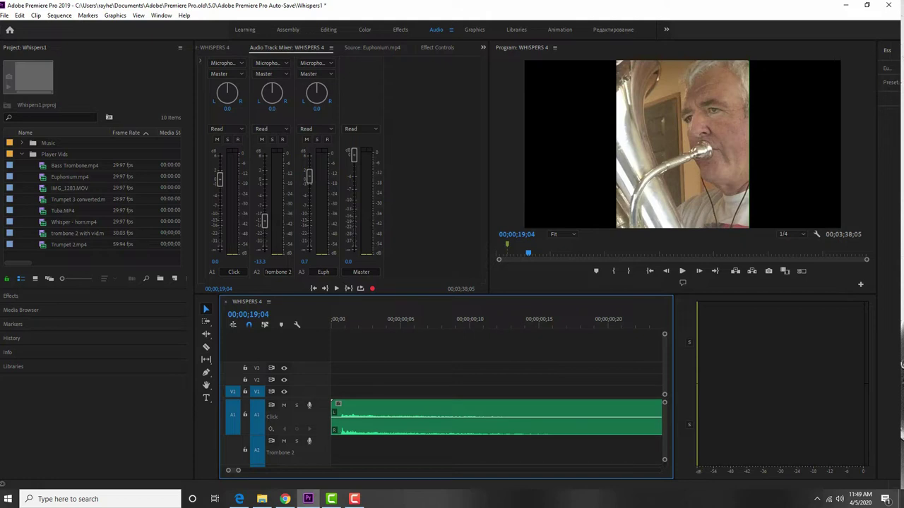
drag(238, 470, 307, 470)
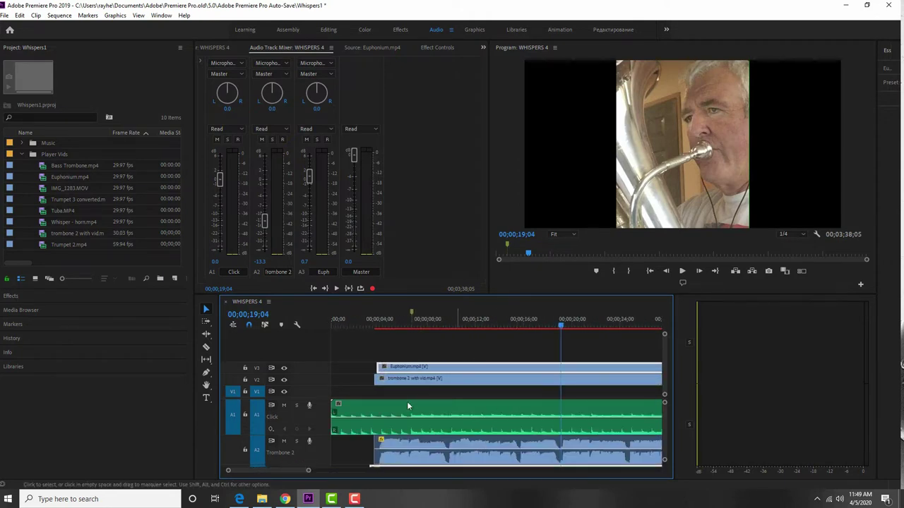
key(space)
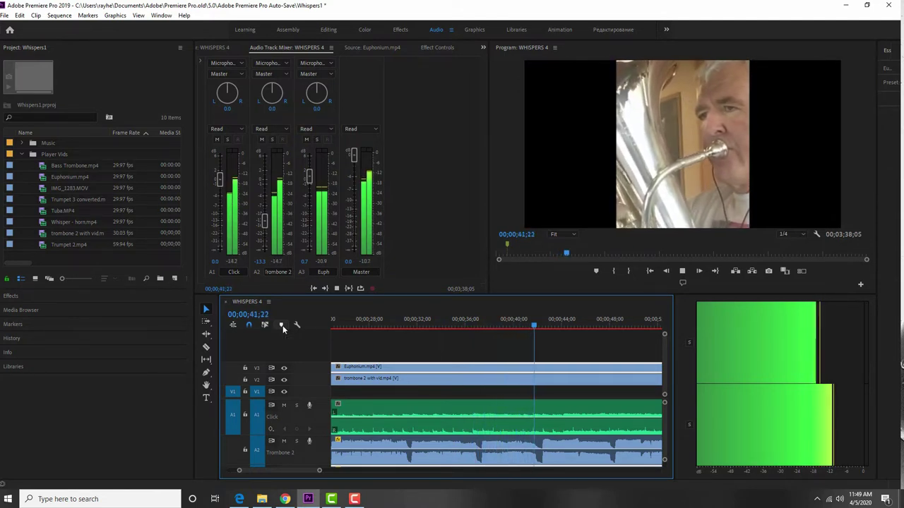
key(space)
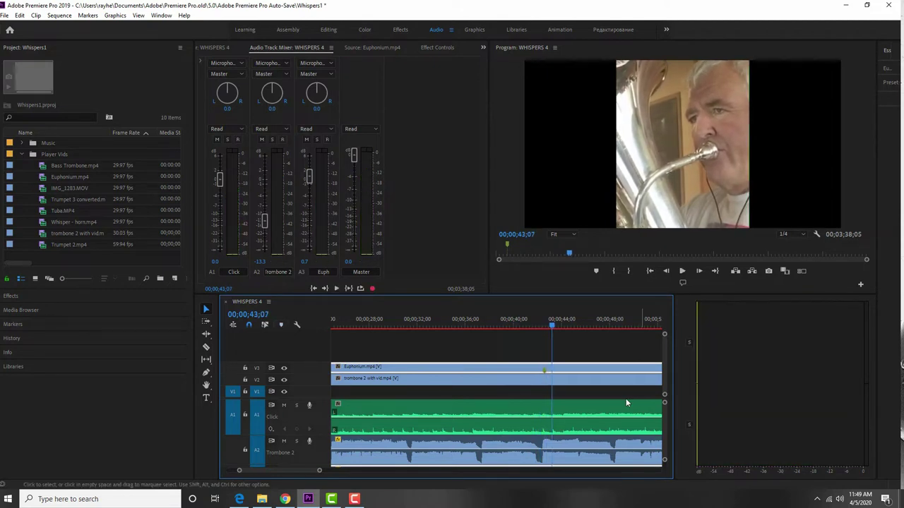
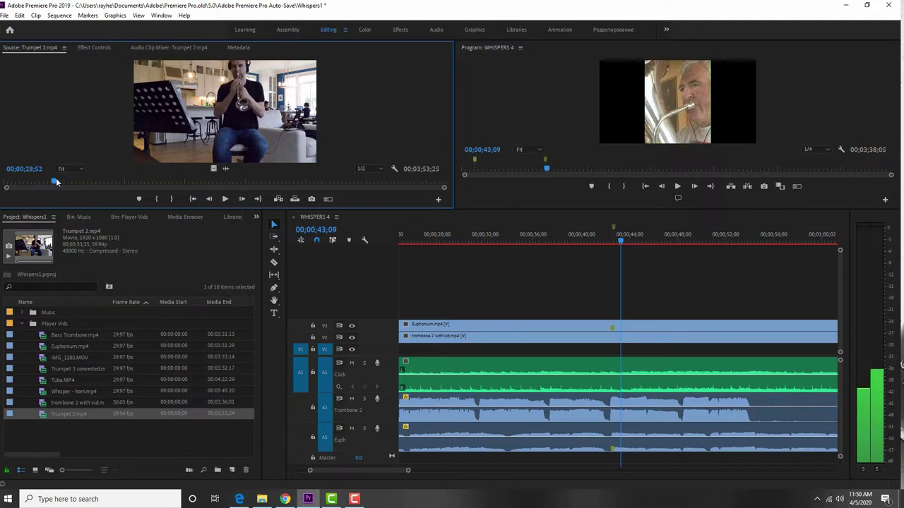
- Play the Trumpet 2.mp4 source and mark its In point at the trumpet entry, about 00;00;36
click(224, 198)
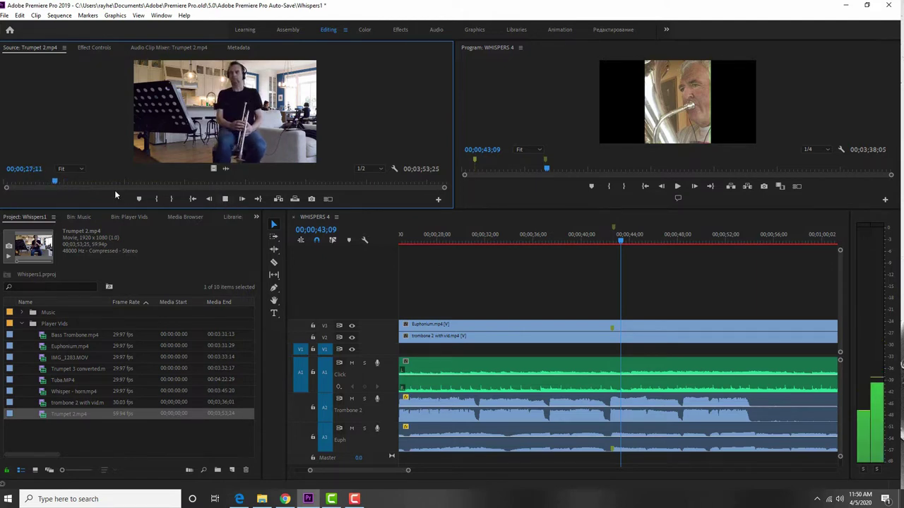
click(159, 199)
key(space)
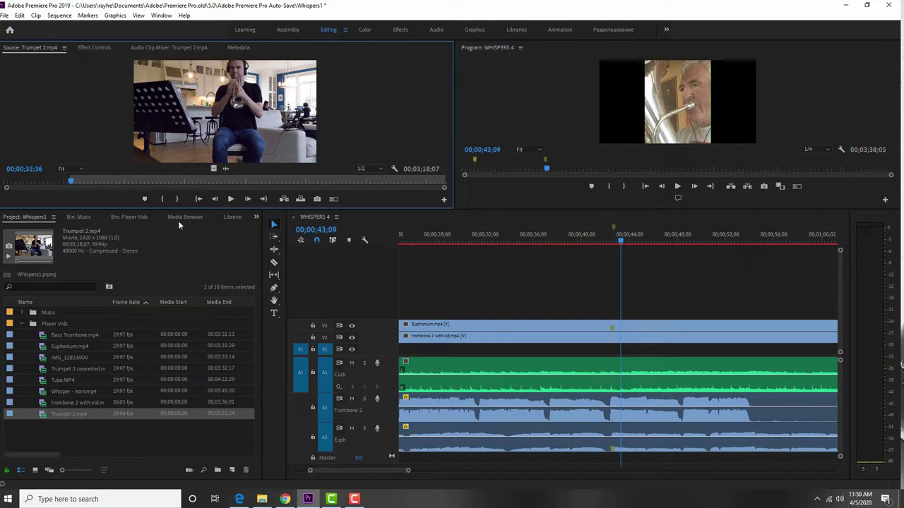
click(230, 200)
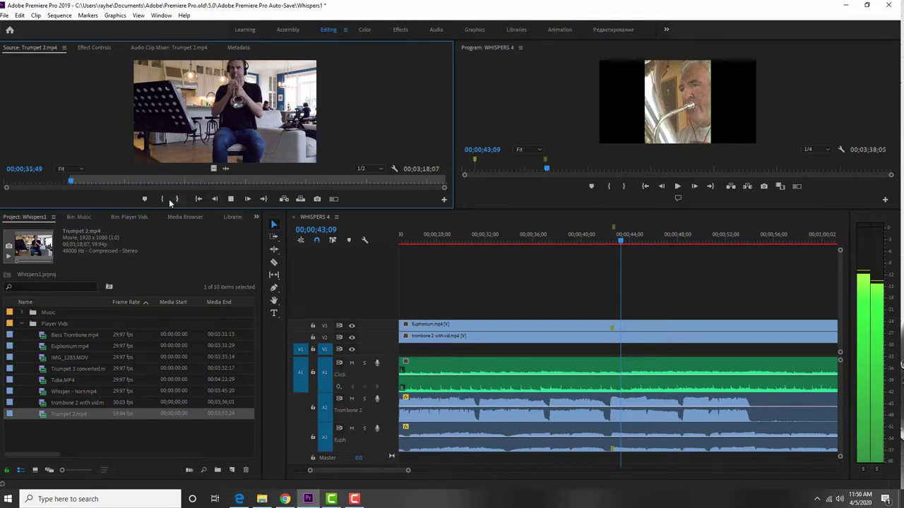
click(69, 185)
click(230, 200)
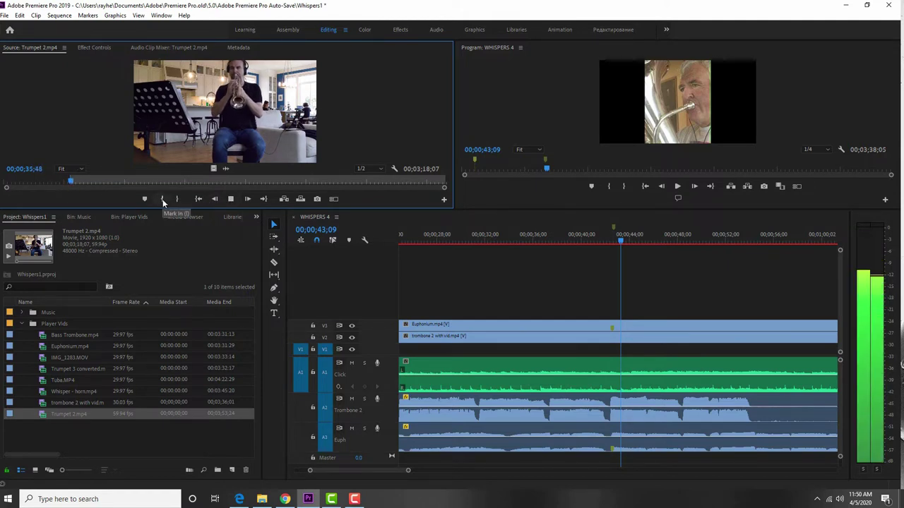
click(230, 199)
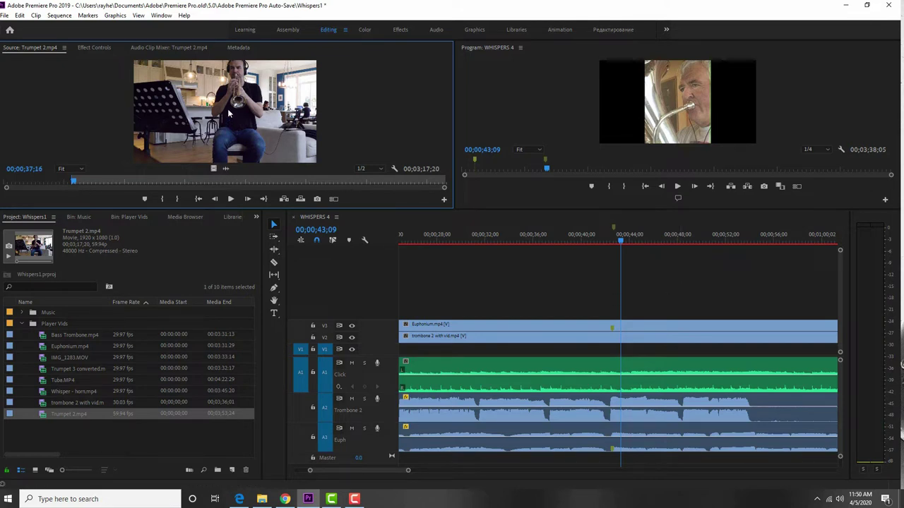
- Place Trumpet 2.mp4 above the euphonium at the 00;00;42;17 marker and extend its audio and video starts back to about 00;00;36
drag(467, 229, 613, 285)
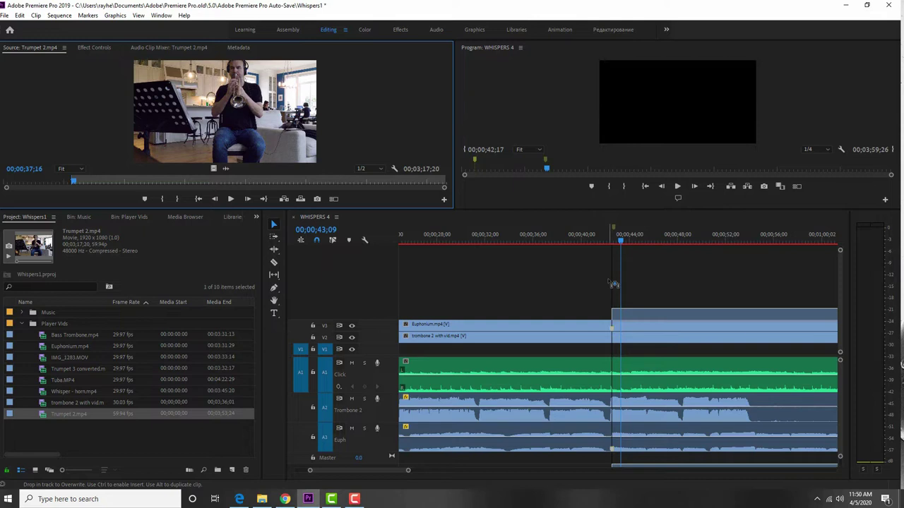
drag(613, 283, 613, 284)
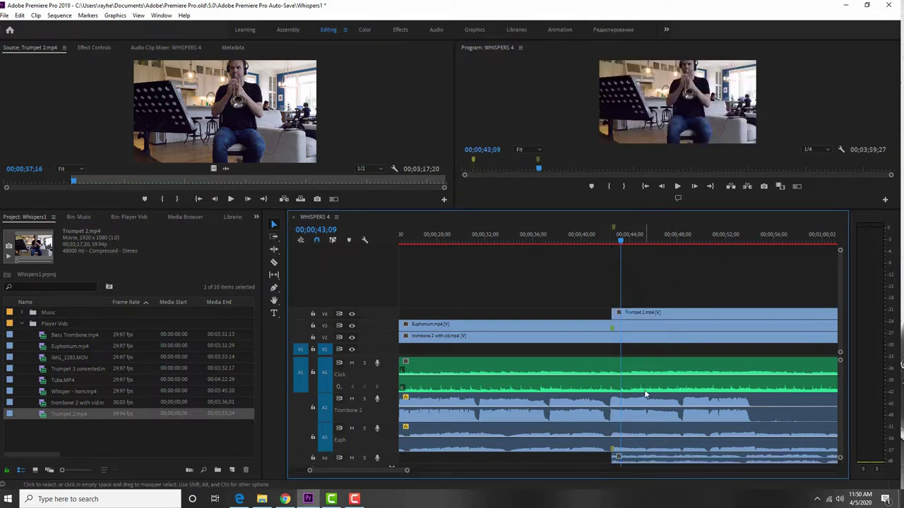
drag(615, 457, 529, 457)
drag(615, 314, 528, 318)
- Play the sequence from about 00;00;37 to 00;00;45;16 to check the Trumpet 2 synchronisation
click(544, 235)
key(space)
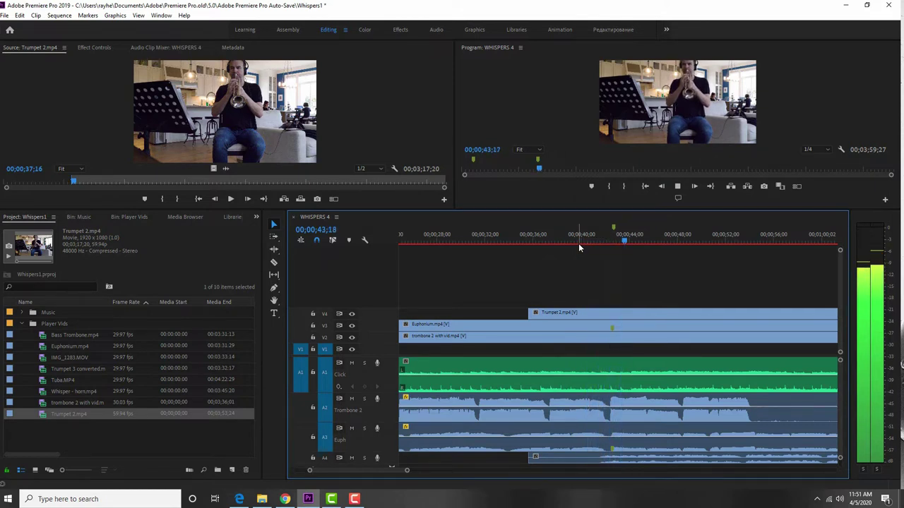
key(space)
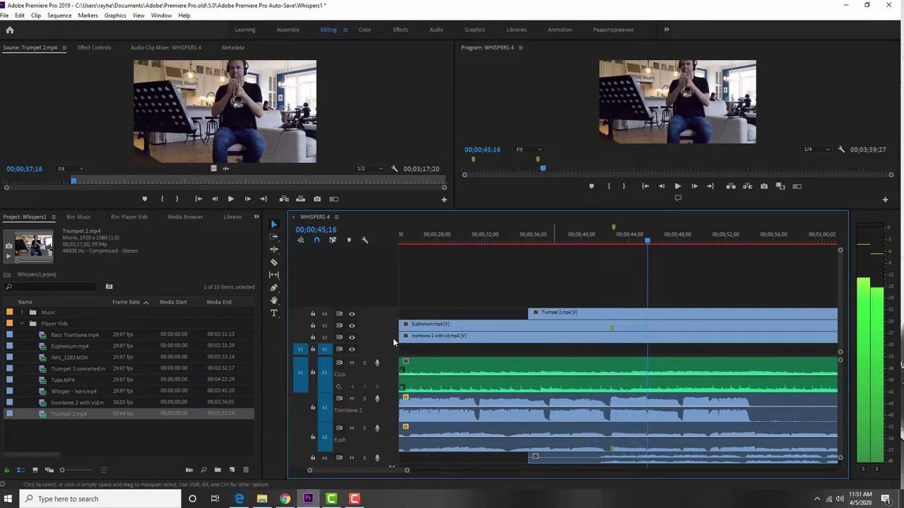
- Import Whispers trpt 1.mp4 from the Whispers folder and open it in the Source monitor
double_click(116, 443)
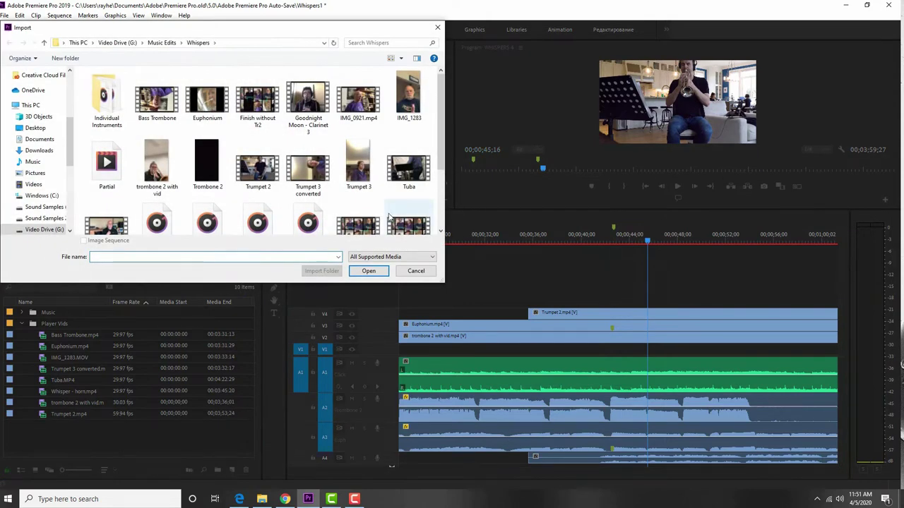
scroll(315, 212, down, 3)
click(314, 210)
double_click(312, 205)
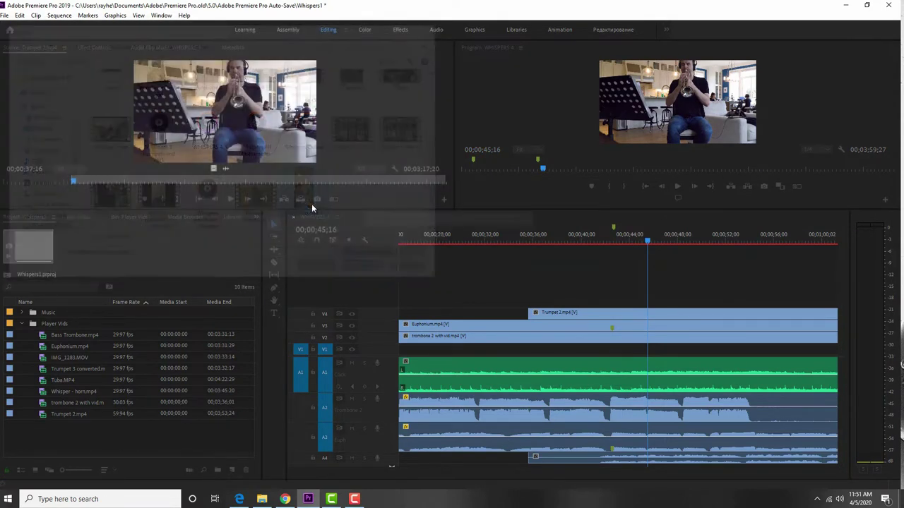
double_click(59, 427)
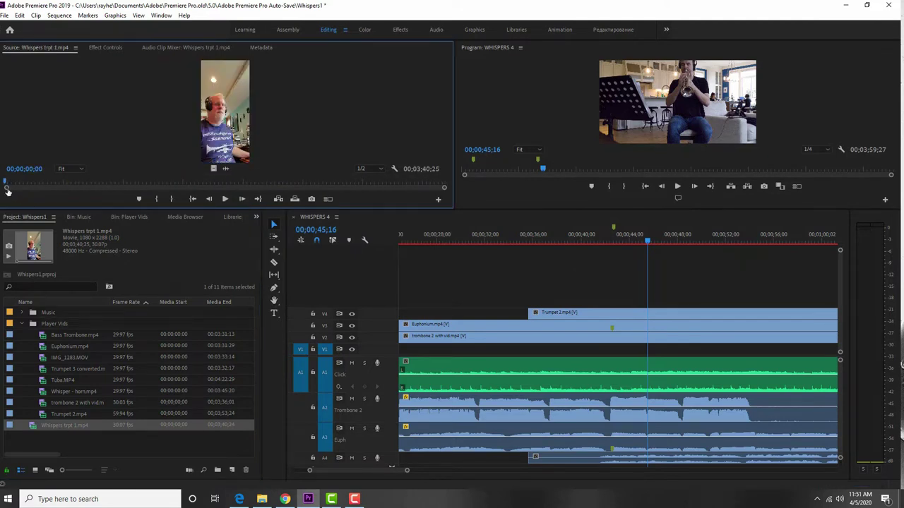
- Play Whispers trpt 1.mp4 from 00;00;41;13 and mark its In point at the trumpet entry, about 00;00;49
drag(6, 183, 87, 183)
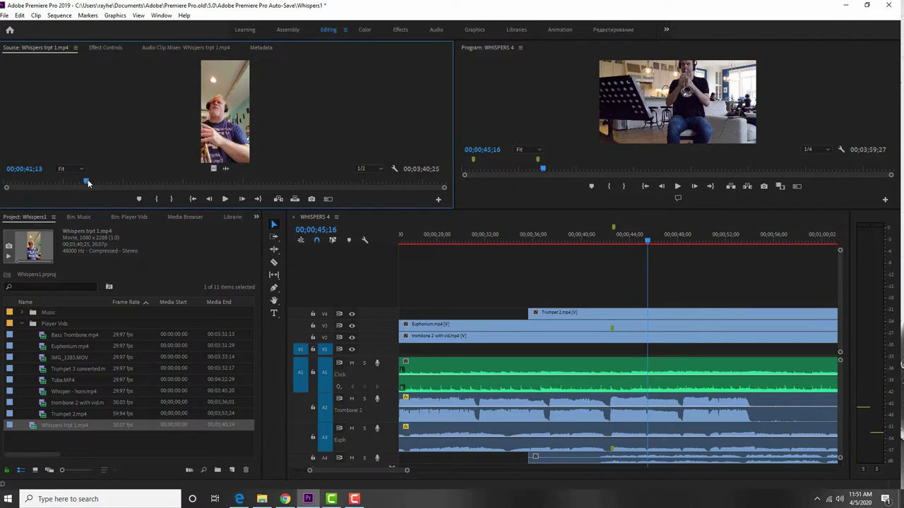
click(226, 199)
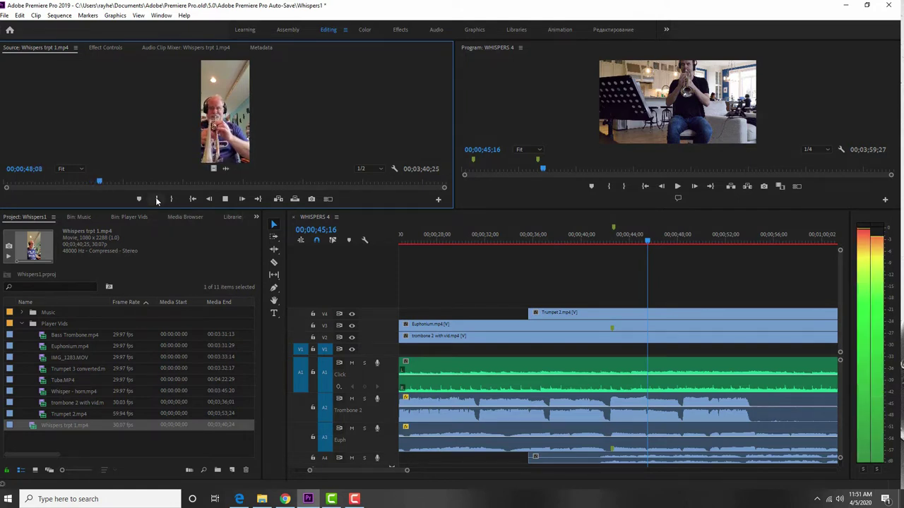
click(157, 199)
click(230, 199)
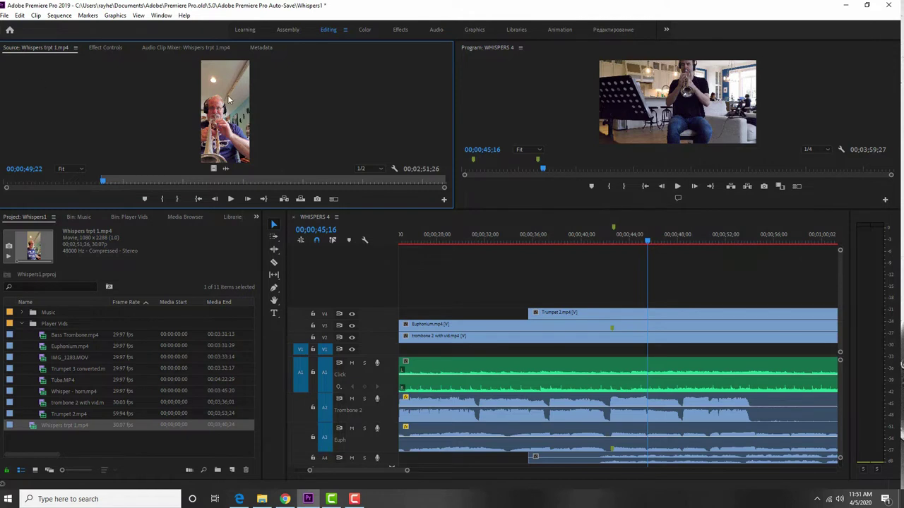
- Place Whispers trpt 1.mp4 on V5 at the euphonium clip's marker and extend its audio and video starts back to Trumpet 2's start
drag(535, 312, 615, 317)
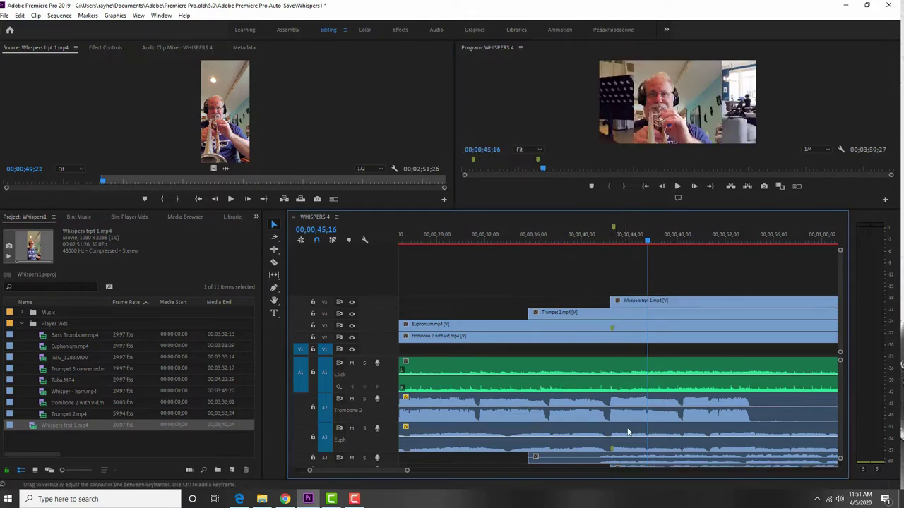
scroll(634, 422, down, 2)
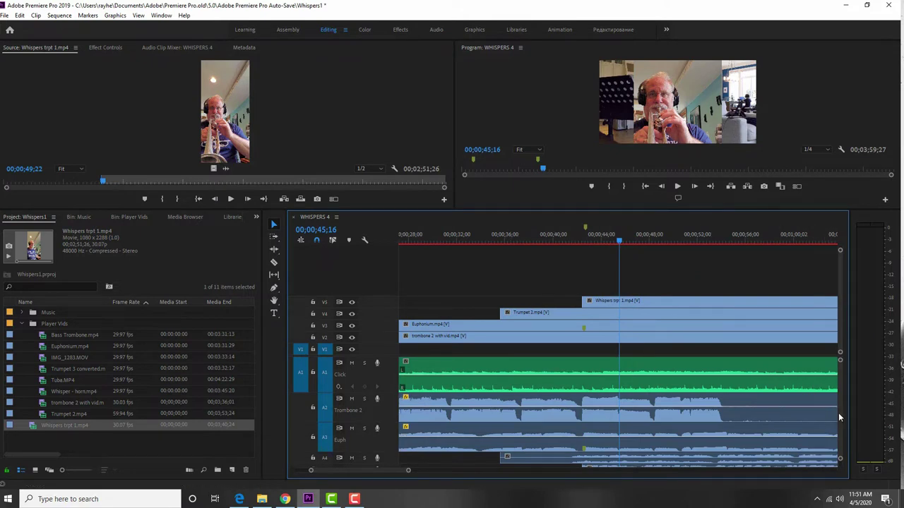
scroll(838, 416, down, 3)
scroll(838, 423, down, 1)
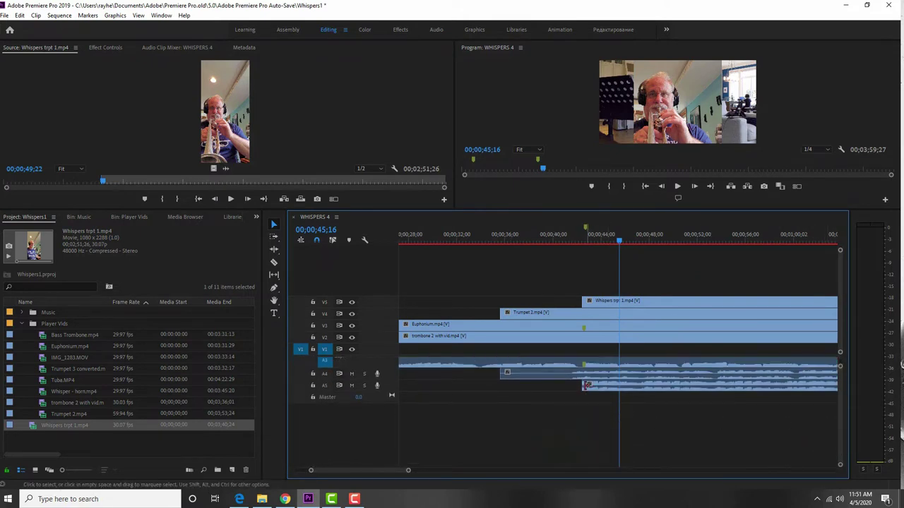
drag(586, 385, 496, 387)
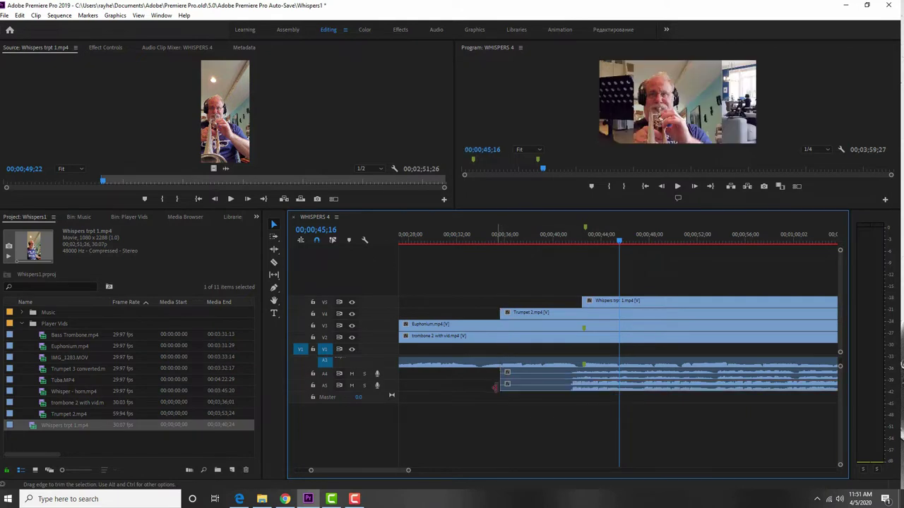
drag(582, 301, 500, 301)
- Play the sequence from about 00;00;39 to 00;00;52;08 to check the synchronisation of both trumpets
click(542, 240)
click(677, 186)
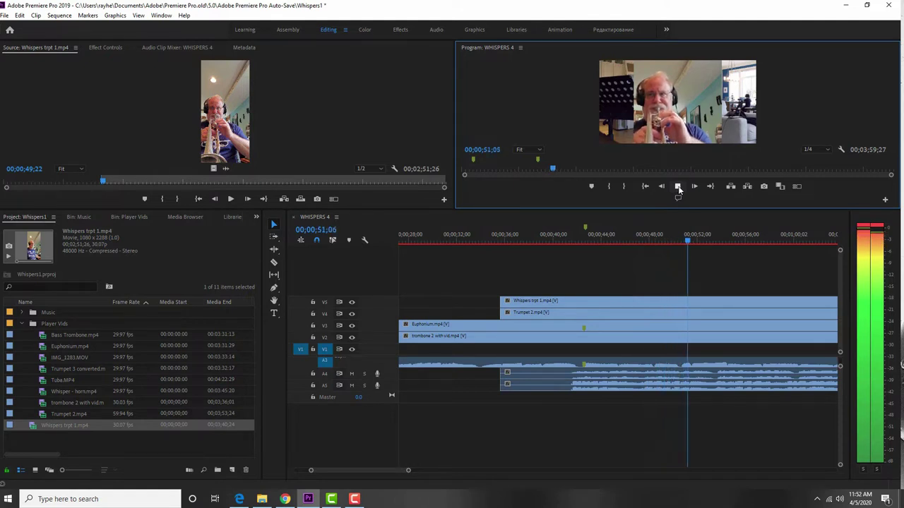
click(677, 188)
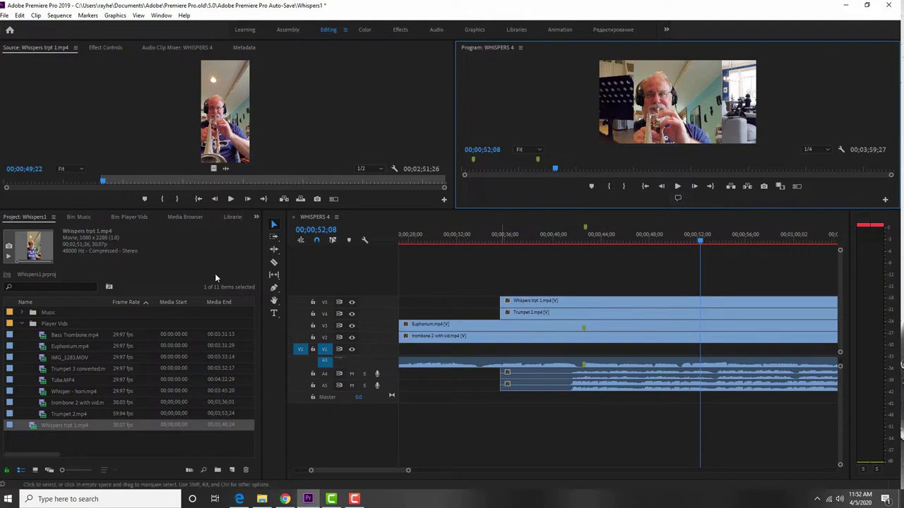
click(60, 372)
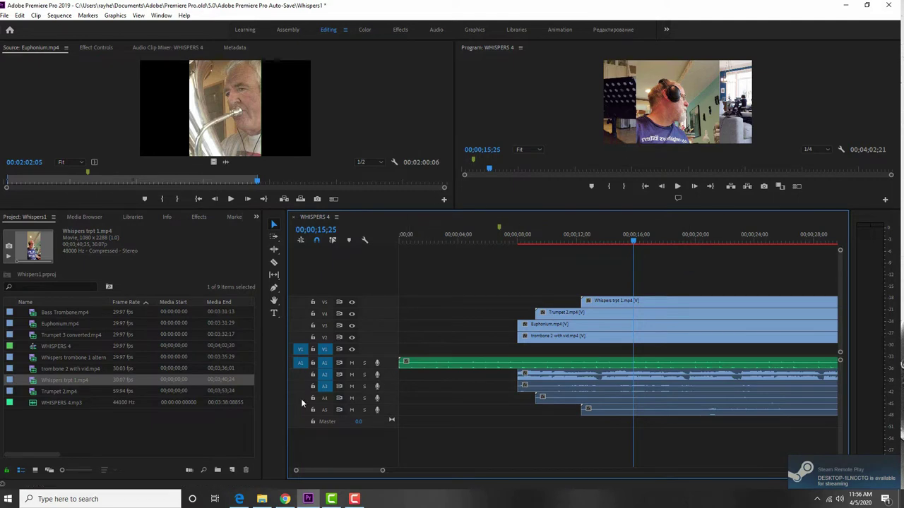
- Create a 1920 x 1080, 29.97 fps drop-frame transparent video and place it on V6 from the sequence start to about 00;00;32
click(232, 471)
click(251, 458)
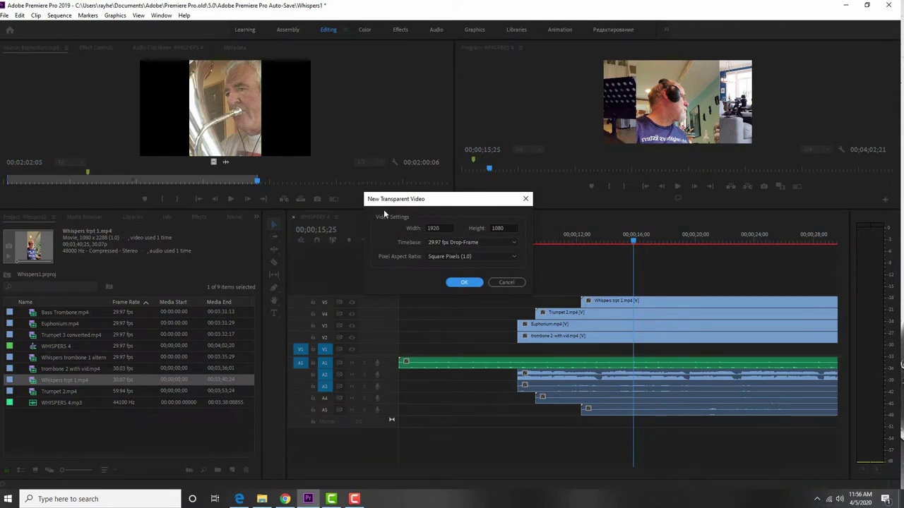
click(470, 284)
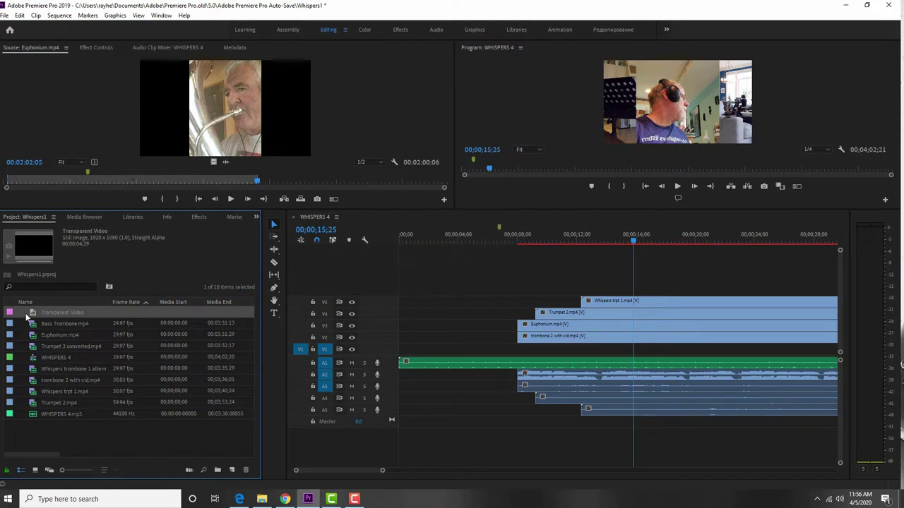
drag(47, 316, 391, 294)
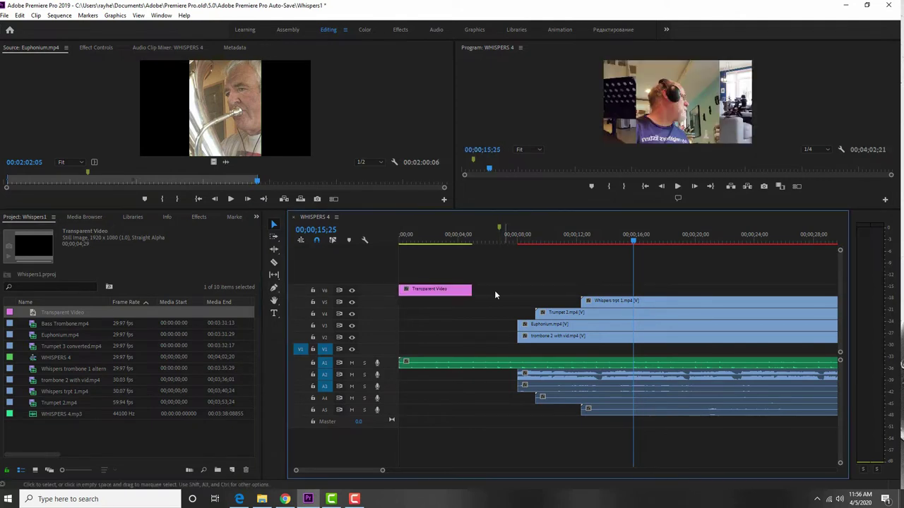
drag(471, 290, 833, 300)
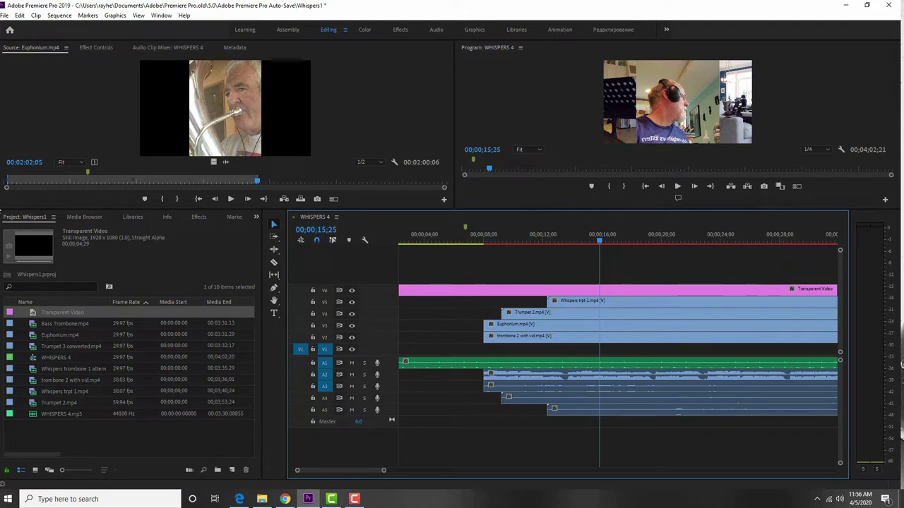
- Search the effects for "grid" and apply the Grid effect to the transparent video clip on V6
click(200, 217)
click(50, 230)
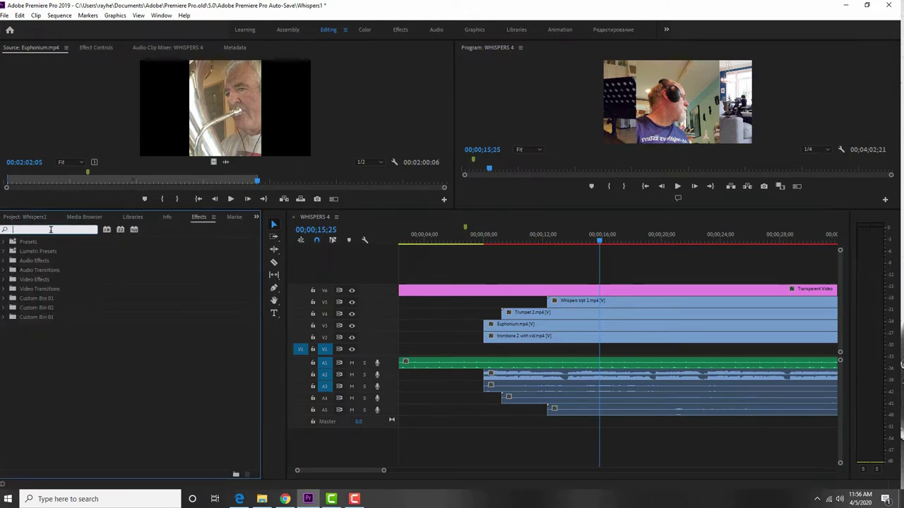
text(grid)
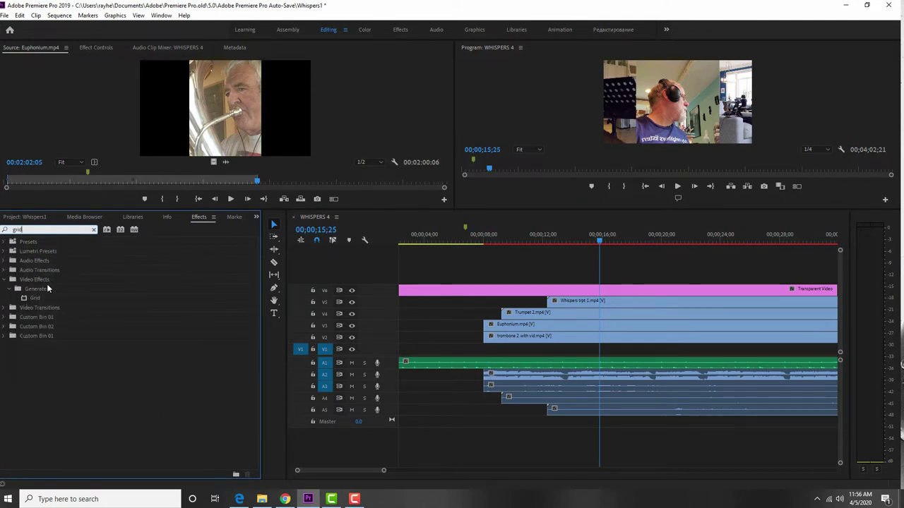
drag(35, 298, 551, 298)
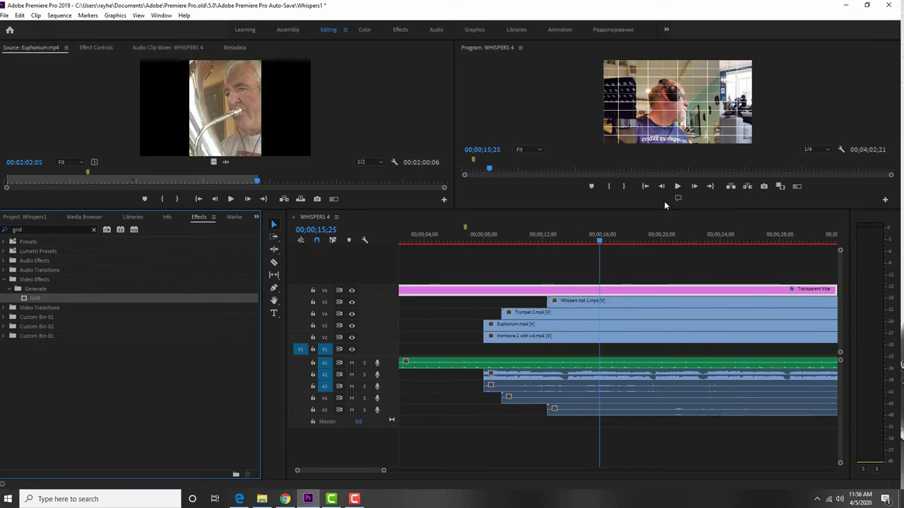
- Enlarge the monitor area and set the Border of the transparent video's Grid effect to 16.0
drag(659, 210, 655, 291)
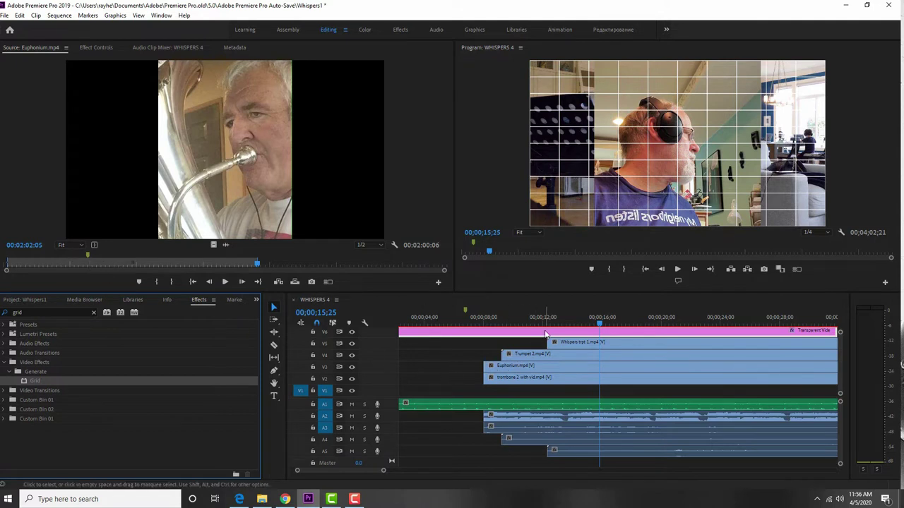
drag(840, 362, 840, 346)
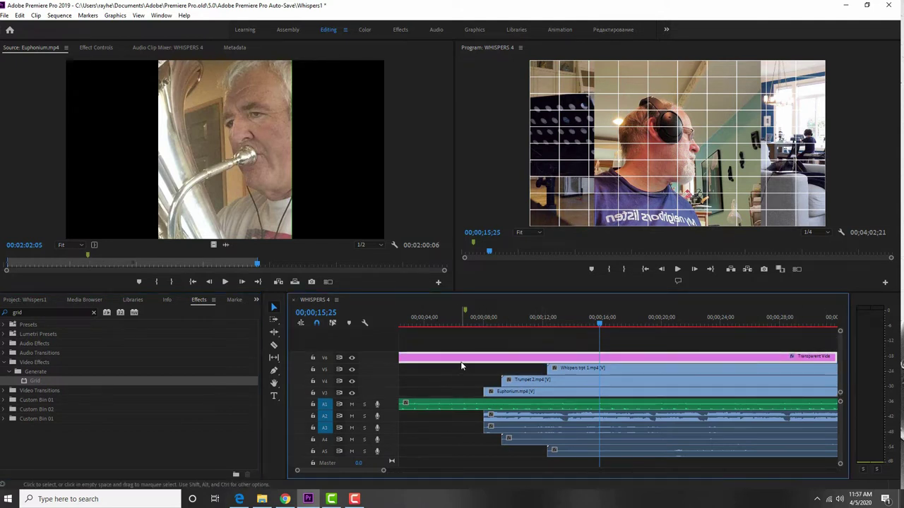
click(97, 47)
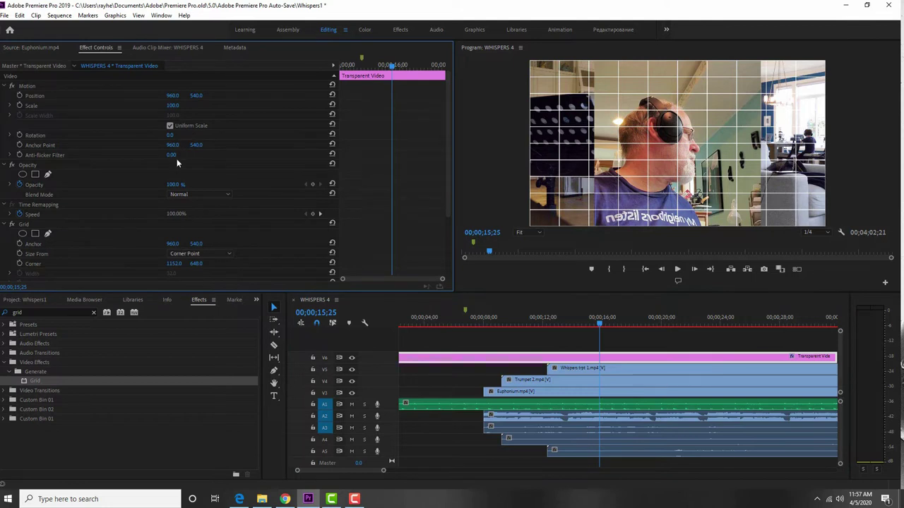
scroll(177, 158, down, 1)
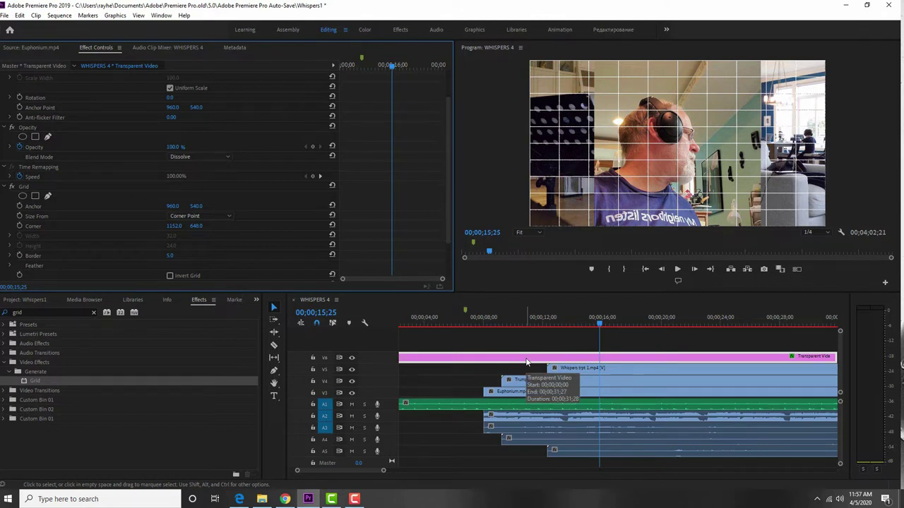
scroll(244, 218, down, 2)
scroll(250, 214, down, 1)
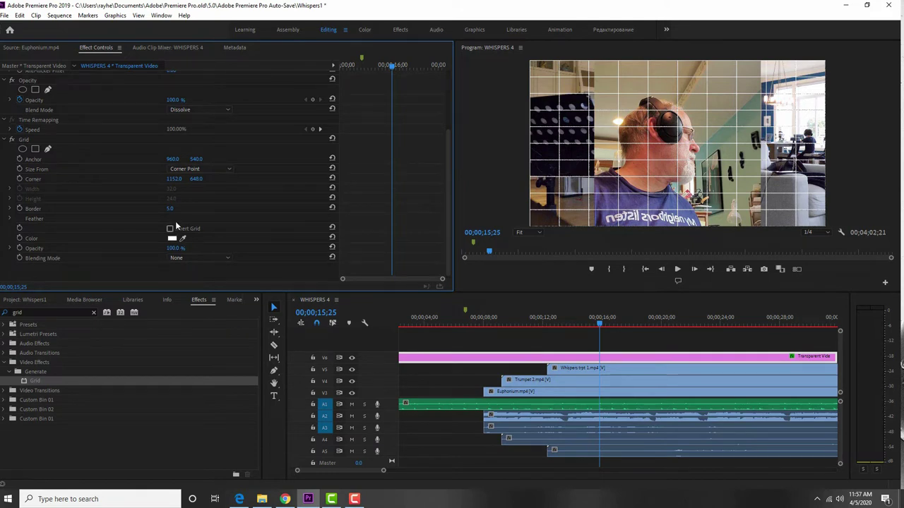
mouse_move(170, 209)
mouse_down()
mouse_move(194, 209)
mouse_move(186, 209)
mouse_up()
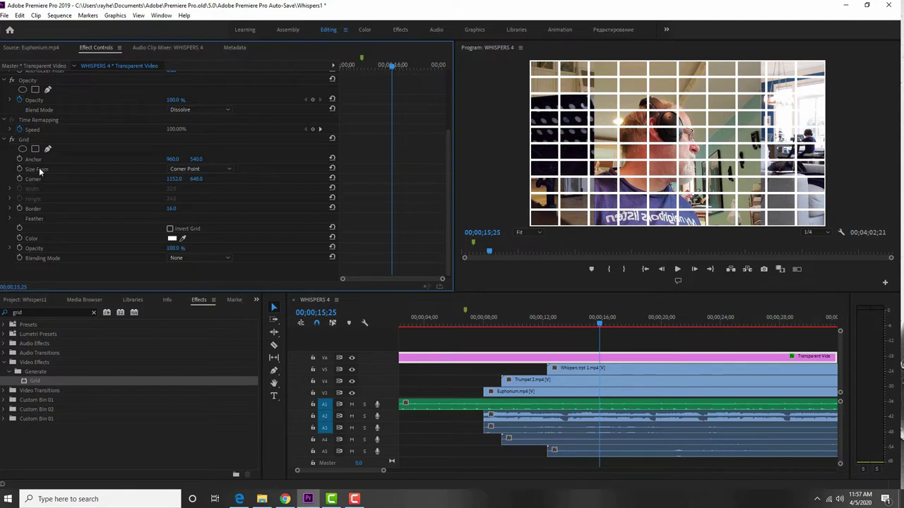
- Size the transparent video's Grid effect from Width & Height Sliders and set its Height to 960
click(207, 169)
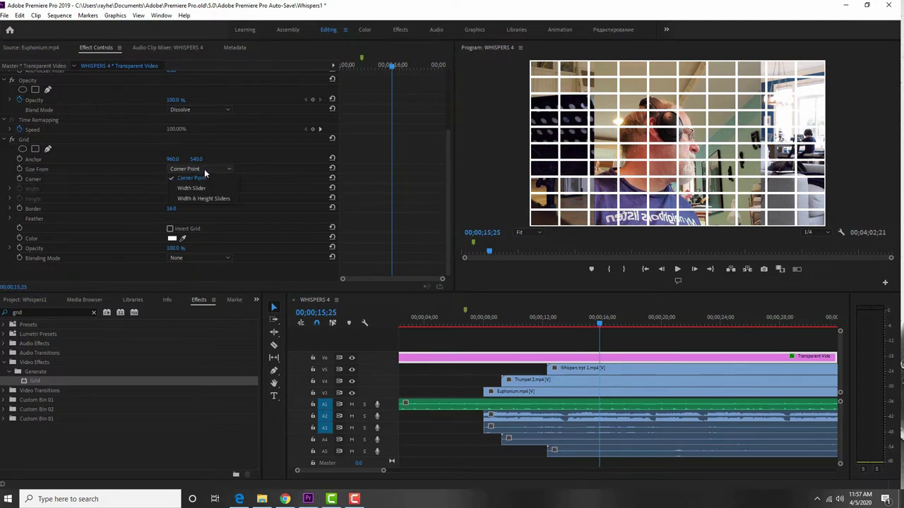
click(191, 199)
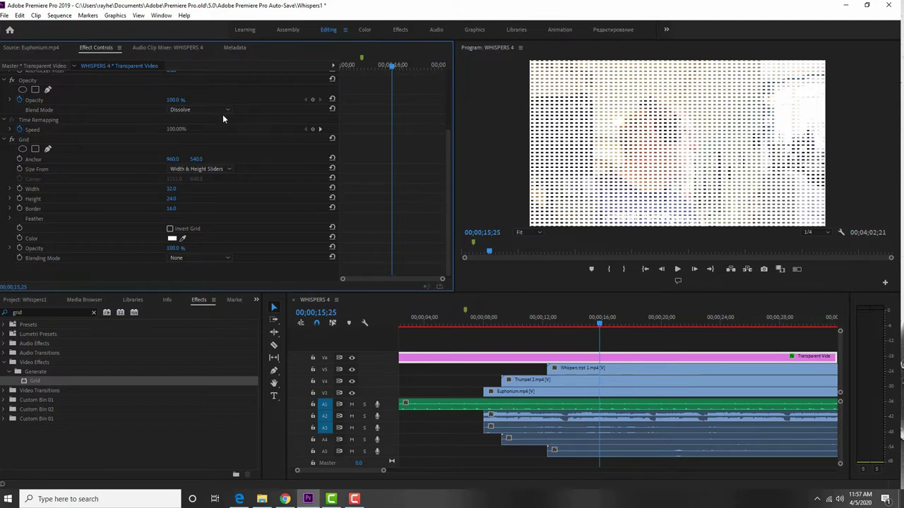
click(171, 199)
text(960)
key(Return)
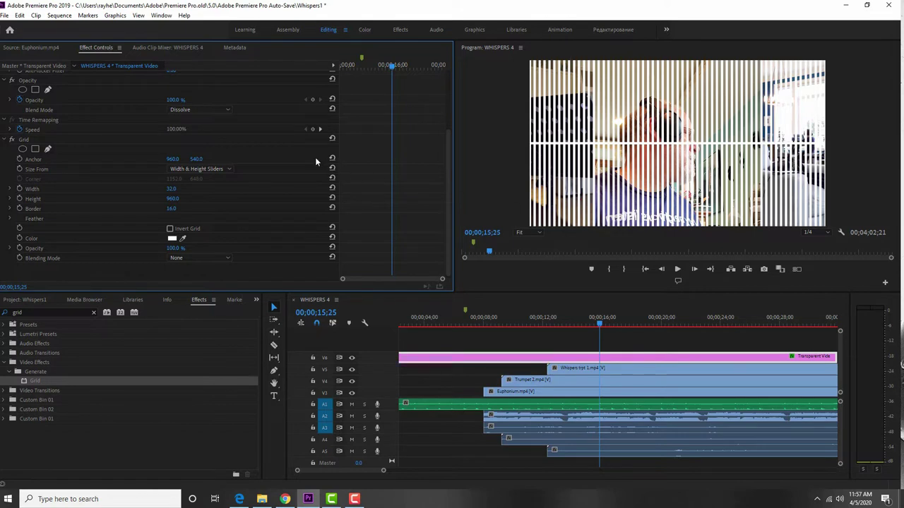
click(172, 200)
text(280)
key(Return)
click(20, 16)
click(35, 26)
- Set the Grid effect's Width to 385 so the frame divides into five columns
click(178, 188)
text(285)
key(Return)
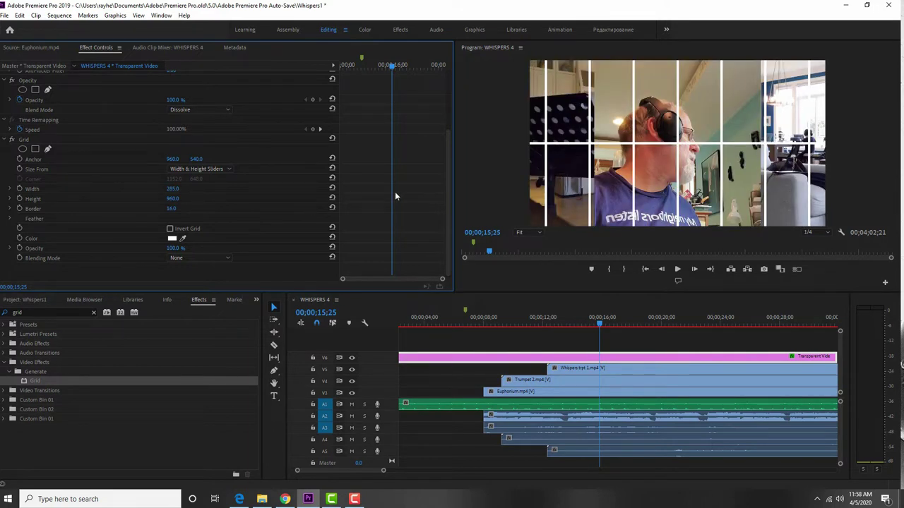
click(173, 188)
text(385)
key(Return)
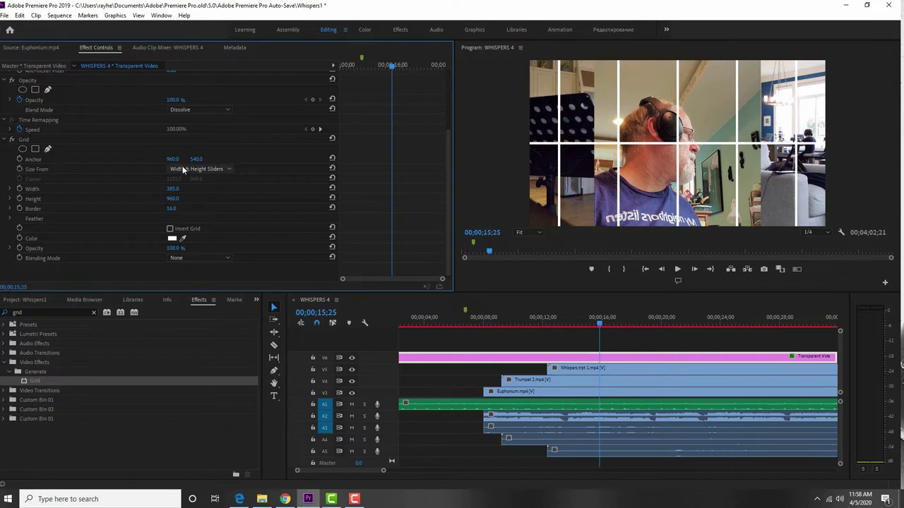
- Shift the Grid effect's horizontal Anchor to 768.0 to align the columns with the frame edges
drag(181, 162, 46, 163)
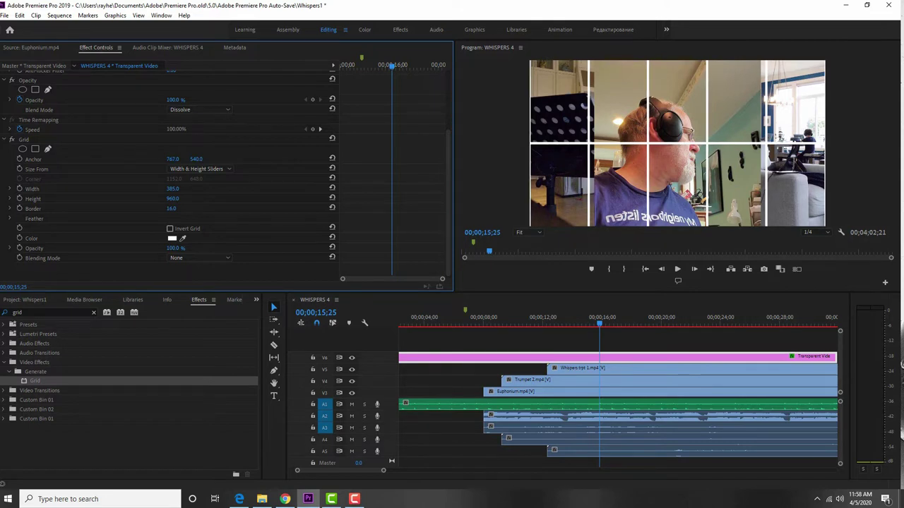
drag(46, 163, 48, 162)
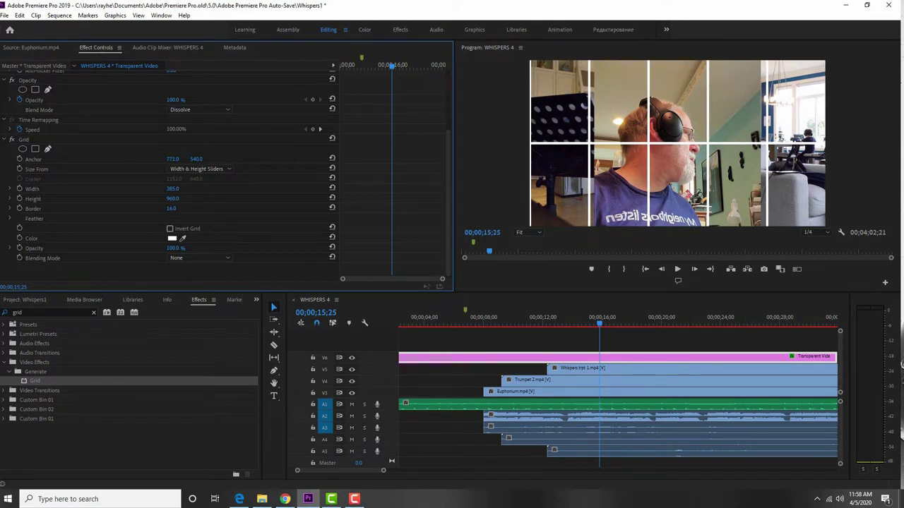
click(172, 160)
text(770)
key(Return)
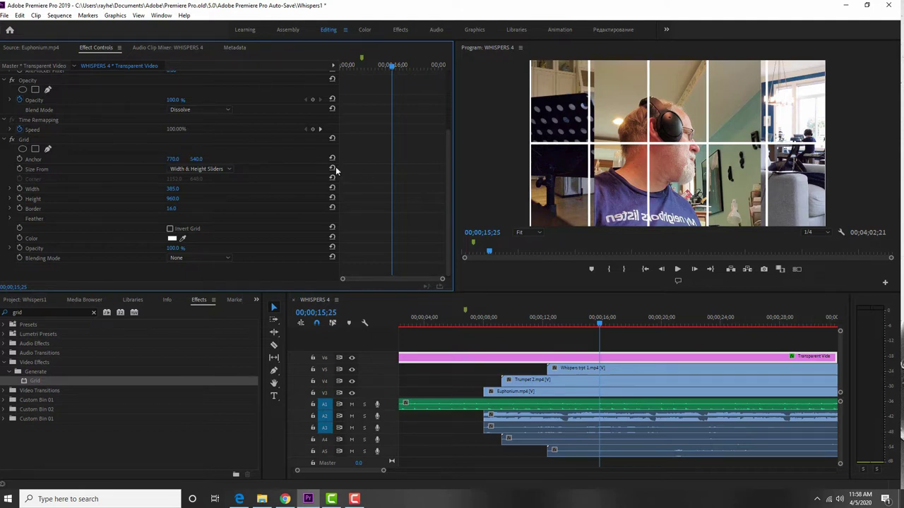
click(173, 159)
text(769)
key(Return)
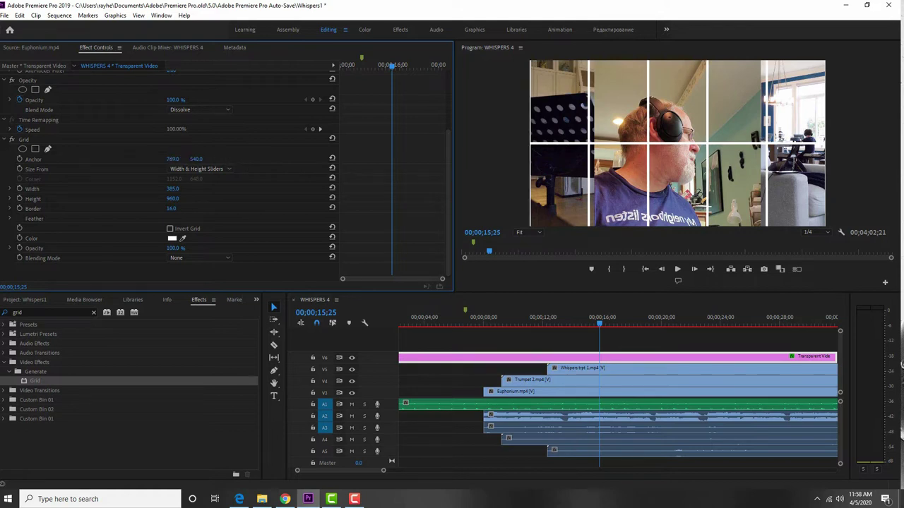
click(174, 159)
text(760)
key(Return)
- Adjust the Grid effect's Height to 535.0 so lines border the frame's upper and lower edges
click(172, 198)
text(95)
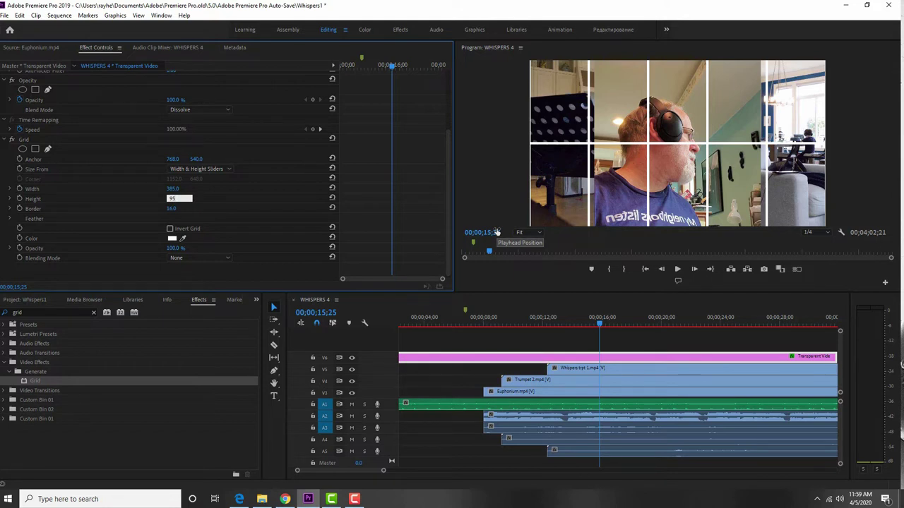
text(5)
key(Return)
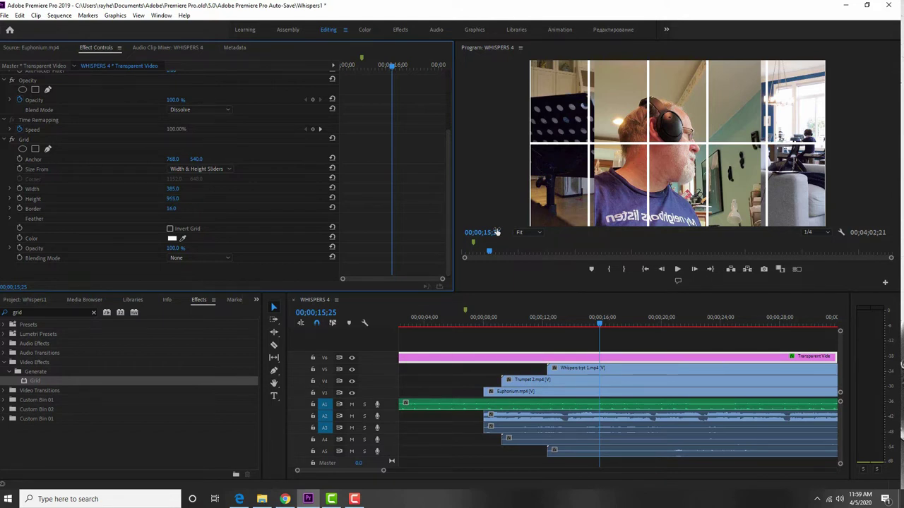
click(174, 199)
text(940)
key(Return)
click(174, 199)
text(985)
key(Return)
mouse_move(174, 199)
mouse_down()
mouse_move(189, 198)
mouse_move(169, 198)
mouse_move(176, 198)
mouse_up()
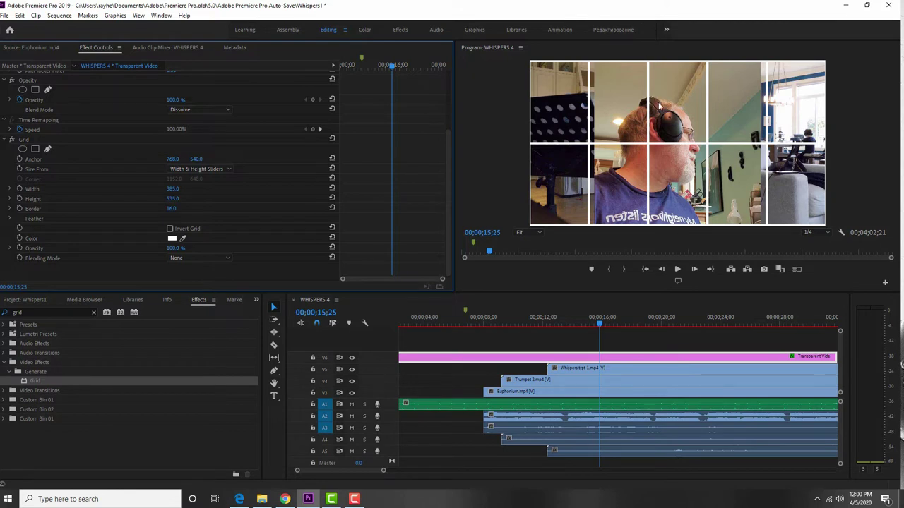
- Reduce the Scale of the Whispers trpt 1 clip on V5 to 47.0 and preview the frame at 00;00;39;17
click(573, 369)
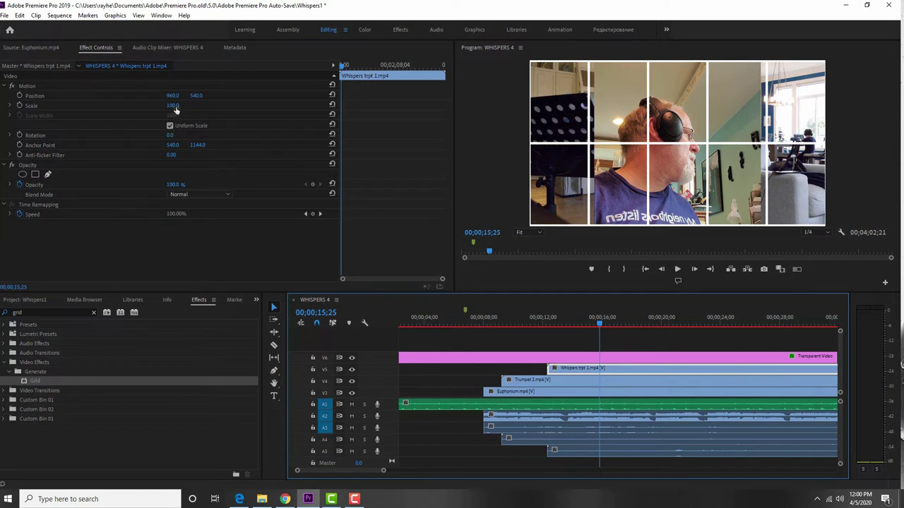
drag(174, 109, 119, 109)
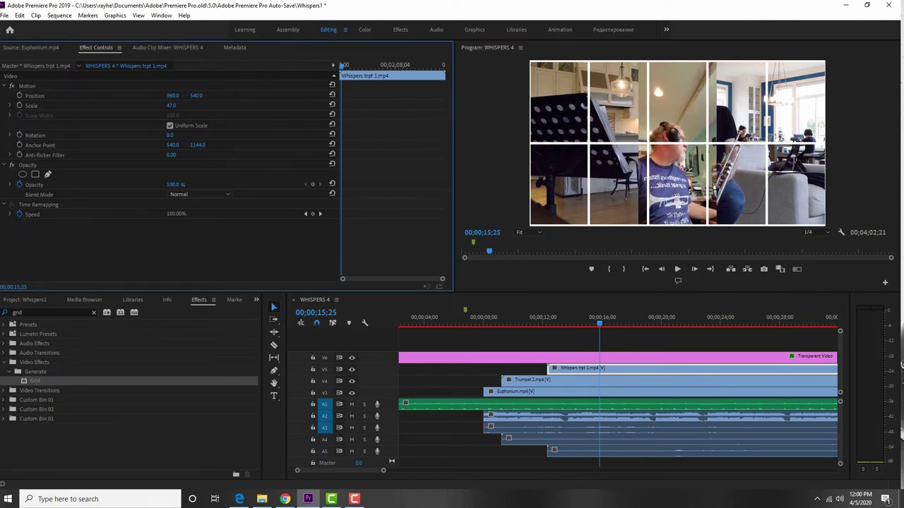
drag(599, 323, 779, 323)
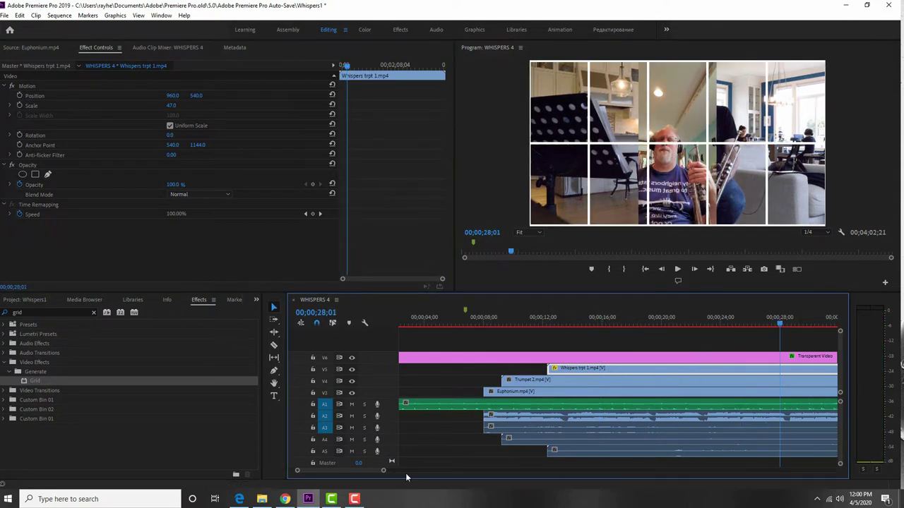
drag(365, 471, 377, 469)
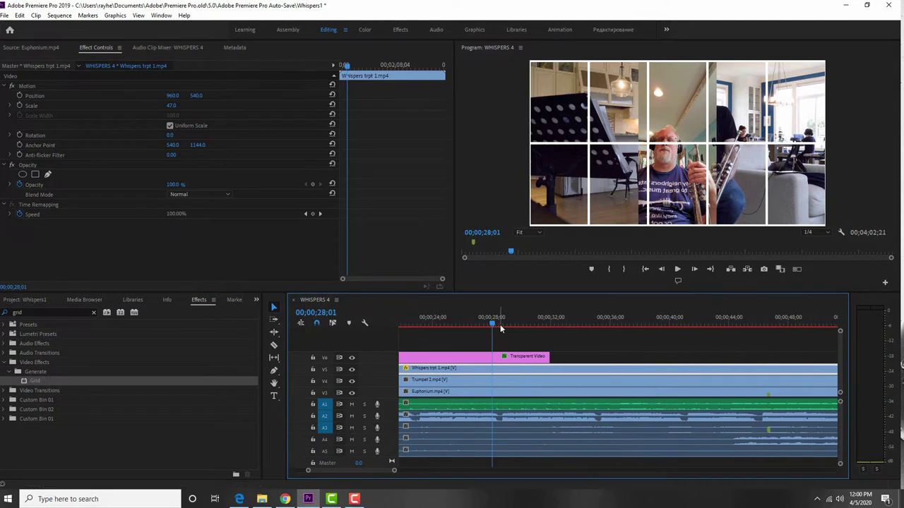
drag(493, 325, 663, 323)
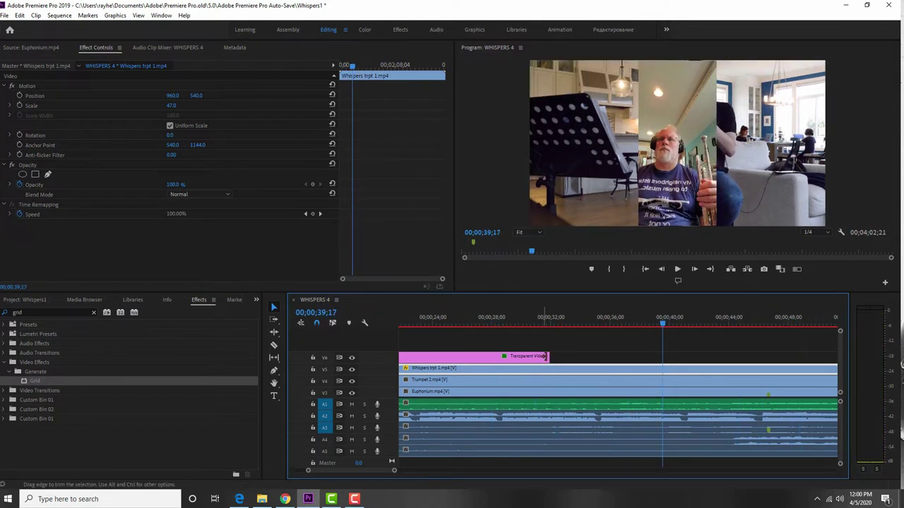
- Extend the end of the transparent video clip on V6 to about 00;02;46
drag(585, 356, 820, 357)
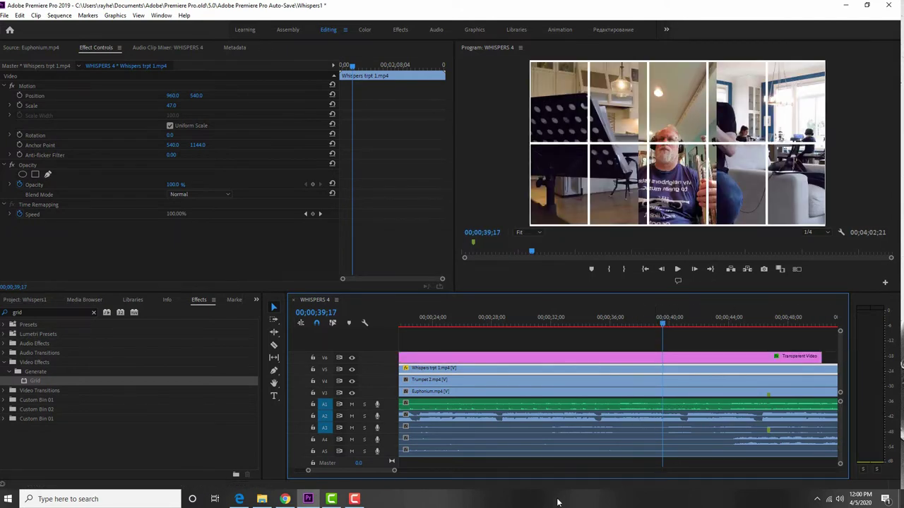
scroll(398, 474, down, 3)
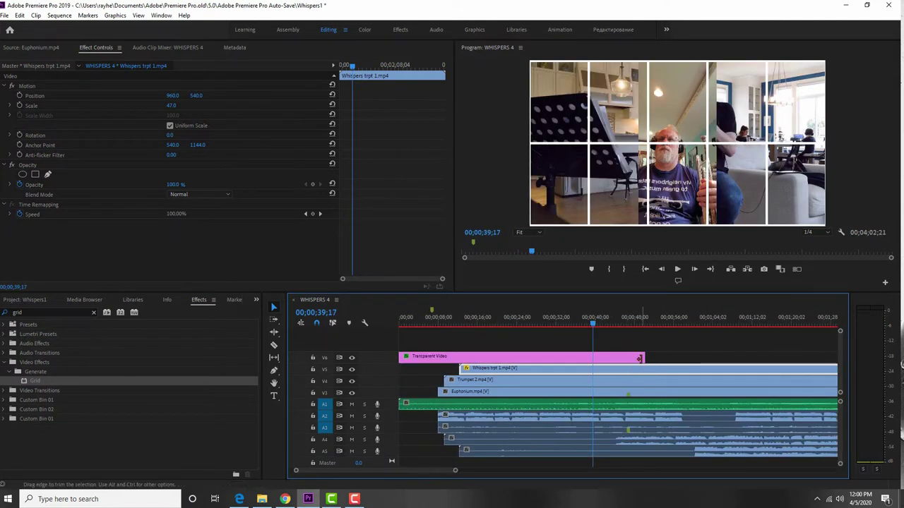
drag(644, 358, 796, 358)
drag(594, 325, 721, 326)
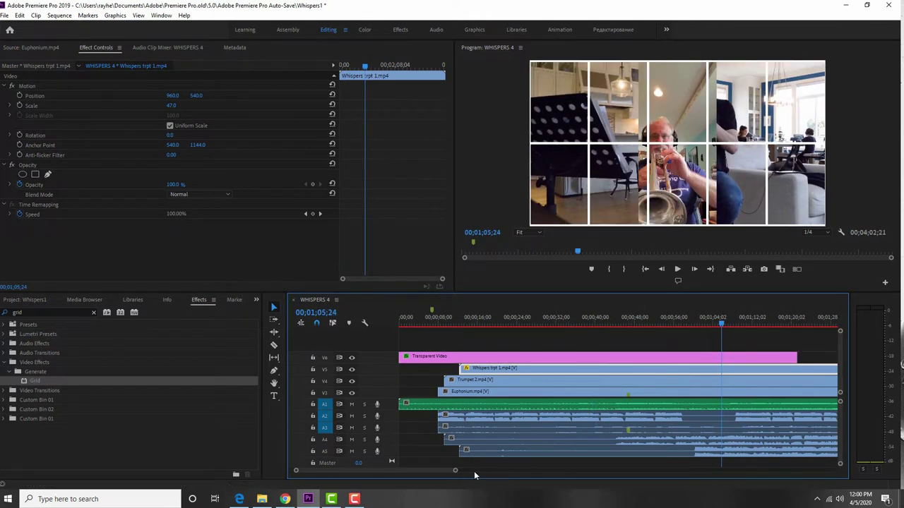
drag(455, 473, 521, 471)
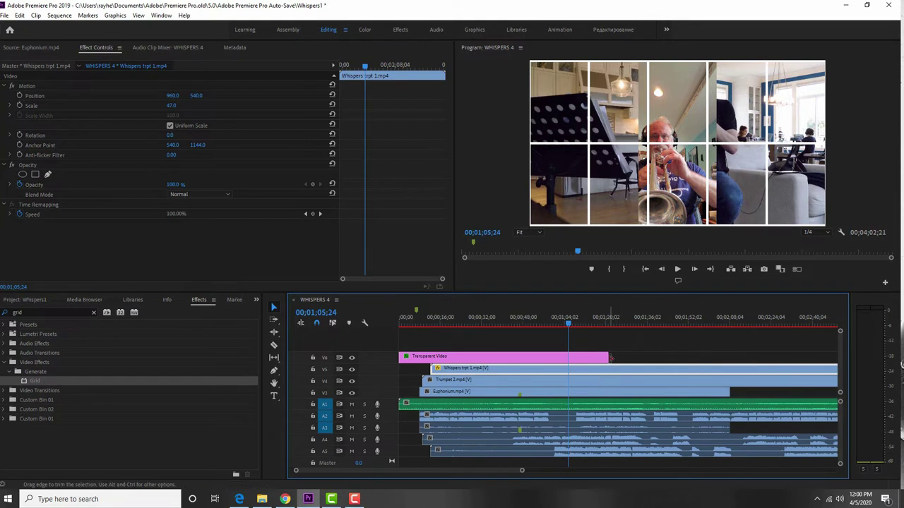
drag(606, 358, 827, 358)
- At 00;01;16;22, magnify the program preview to 50% and reduce the Whispers trpt 1 clip's Scale to 34.0
click(601, 323)
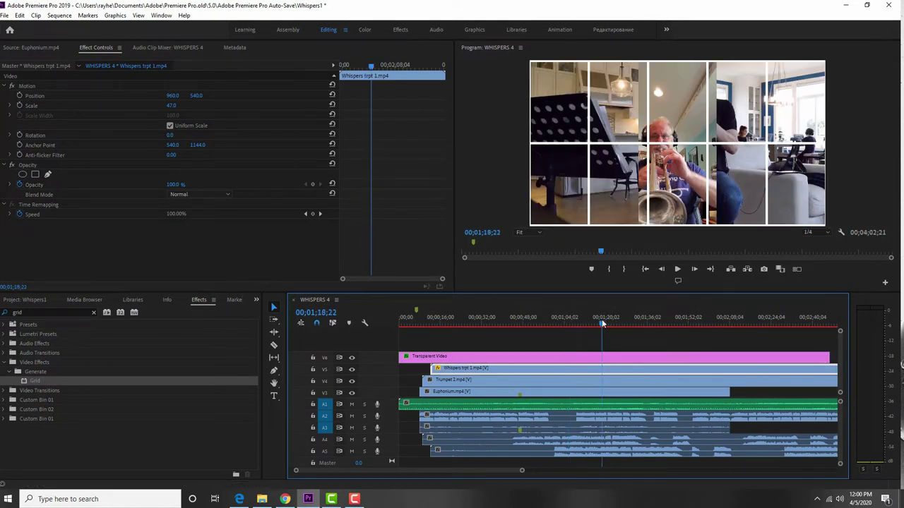
drag(602, 323, 596, 323)
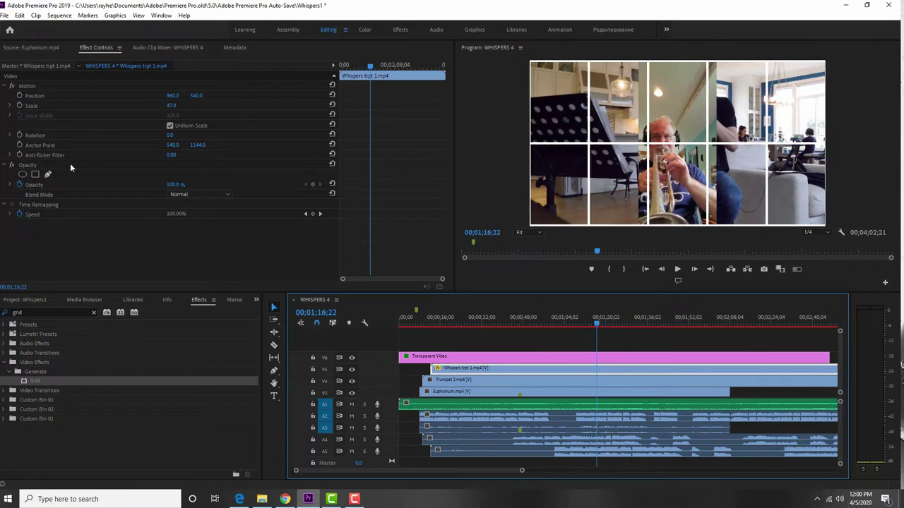
click(165, 115)
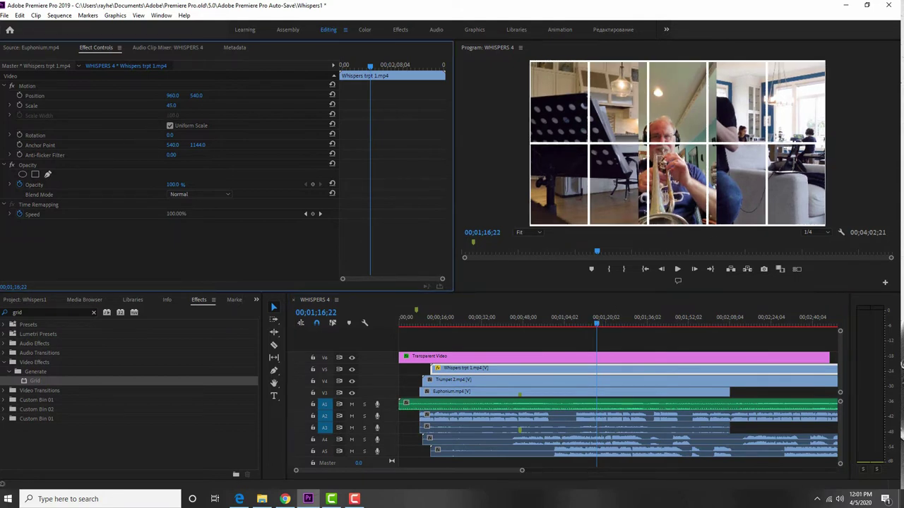
drag(171, 105, 166, 106)
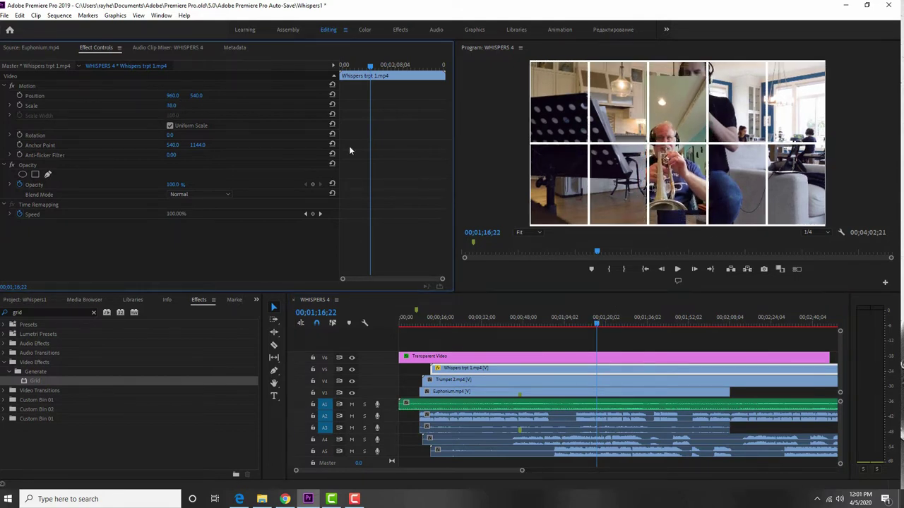
click(538, 231)
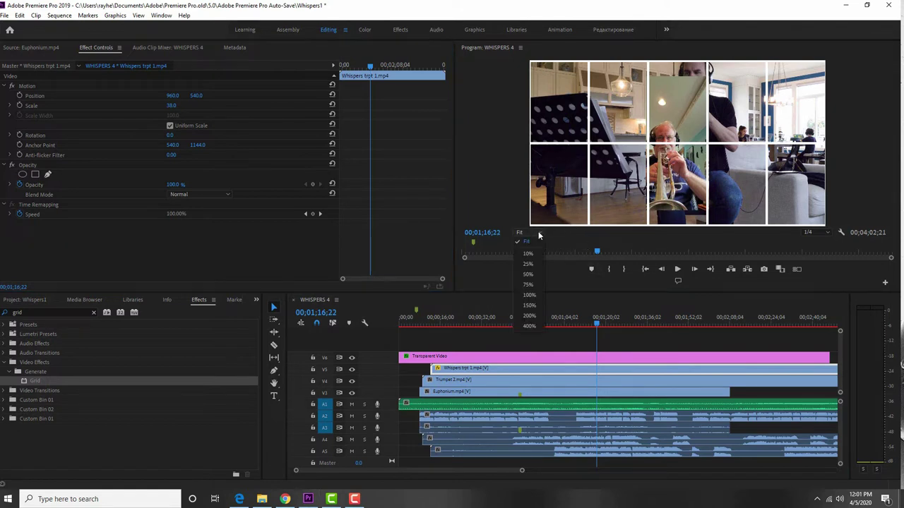
click(531, 274)
drag(894, 166, 888, 205)
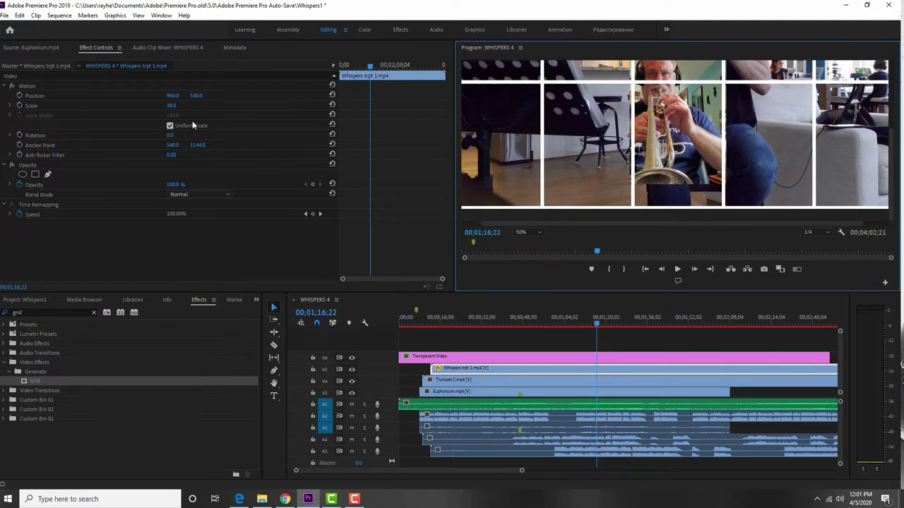
drag(175, 108, 253, 135)
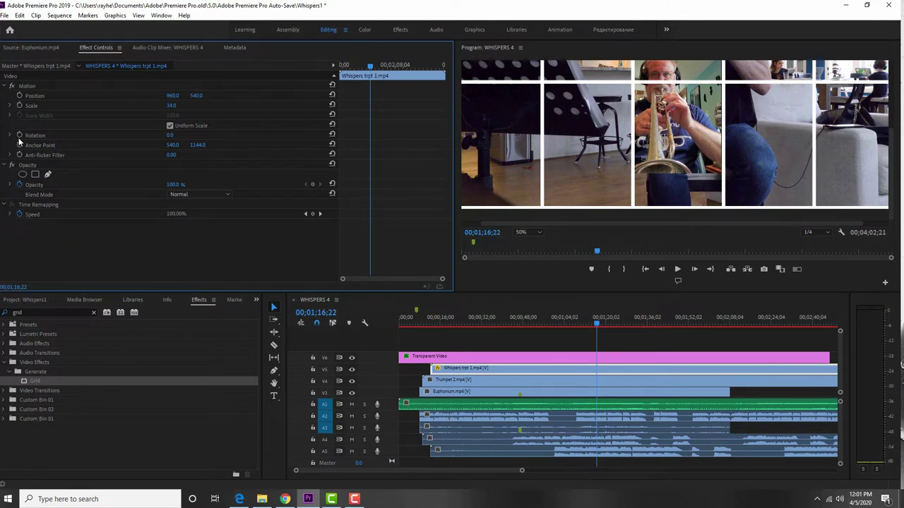
- Move the Whispers trpt 1 picture down into the middle cell of the lower grid row, at Position 960.0, 702.0
click(25, 86)
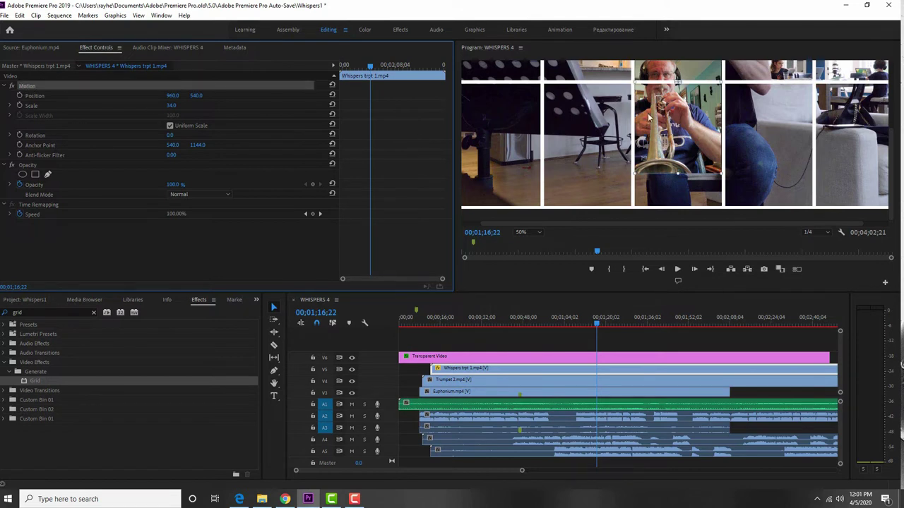
click(676, 117)
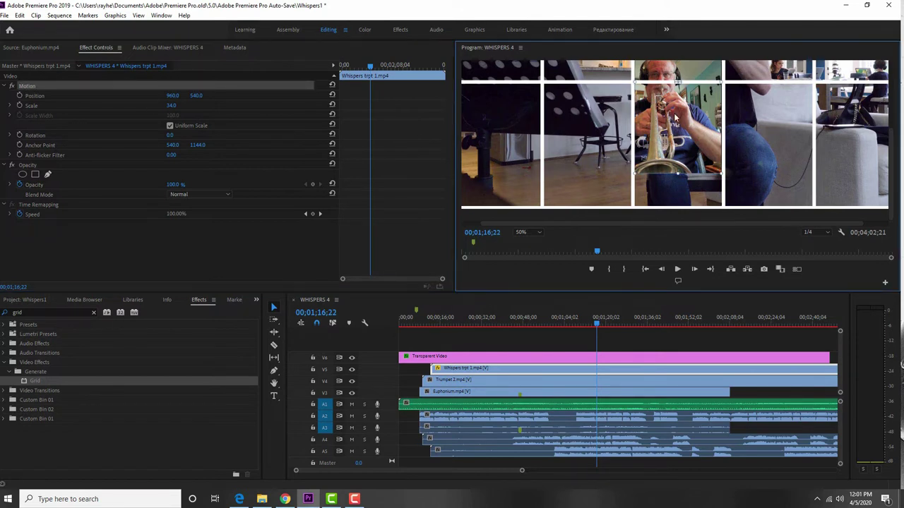
drag(676, 118, 676, 156)
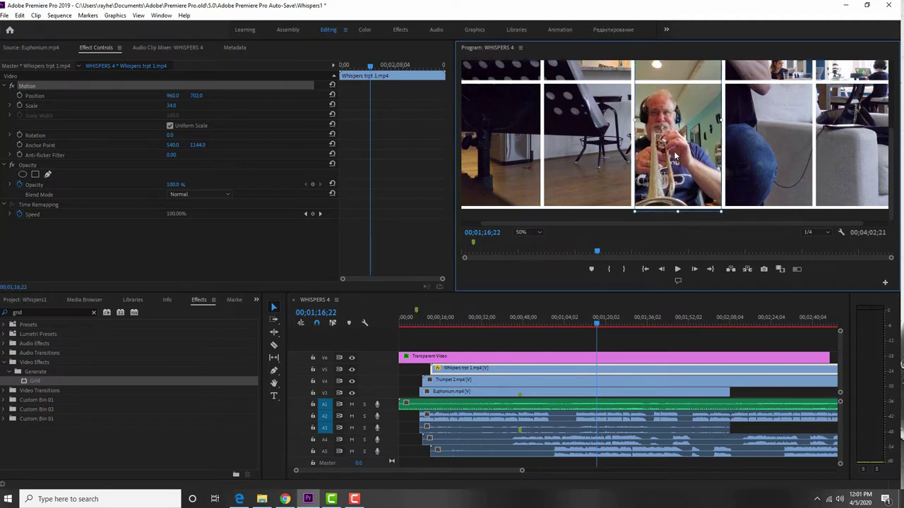
- Magnify the program preview to 100%, enlarge the Whispers trpt 1 picture to Scale 34.7, and inspect its lower edge against the grid
click(537, 231)
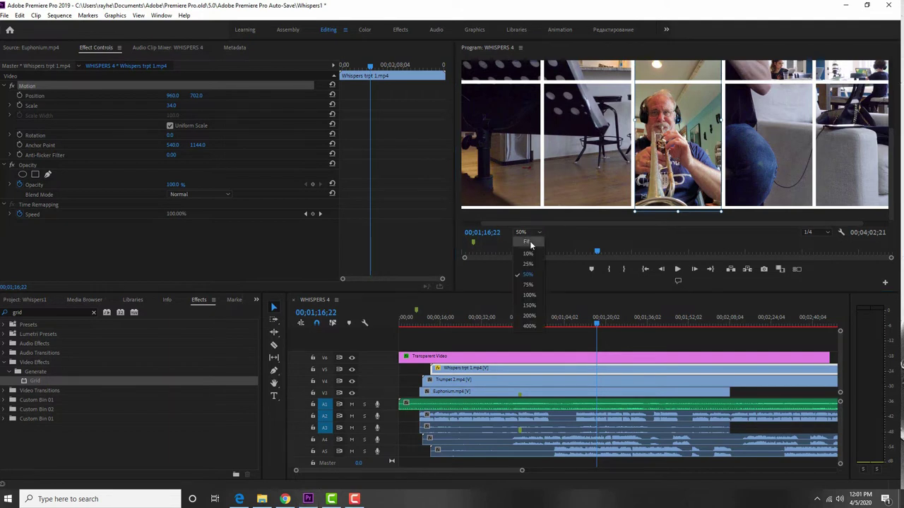
click(528, 294)
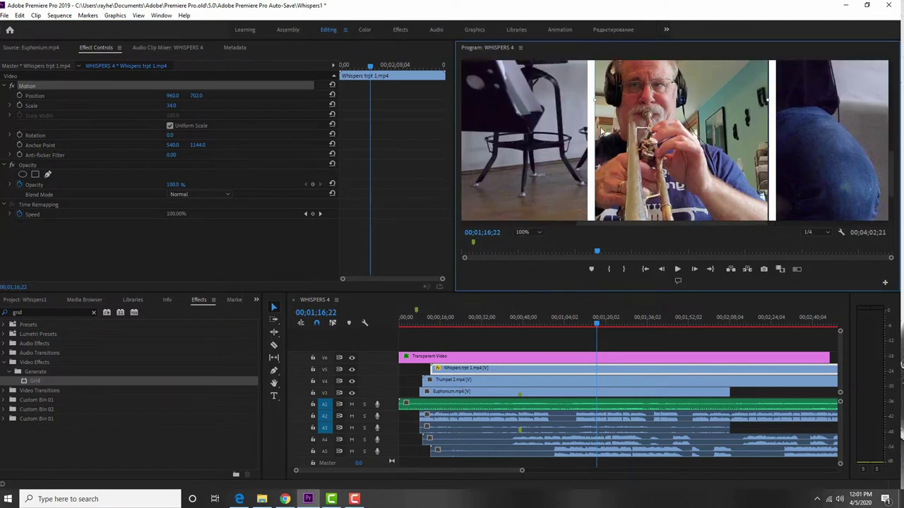
drag(768, 99, 770, 100)
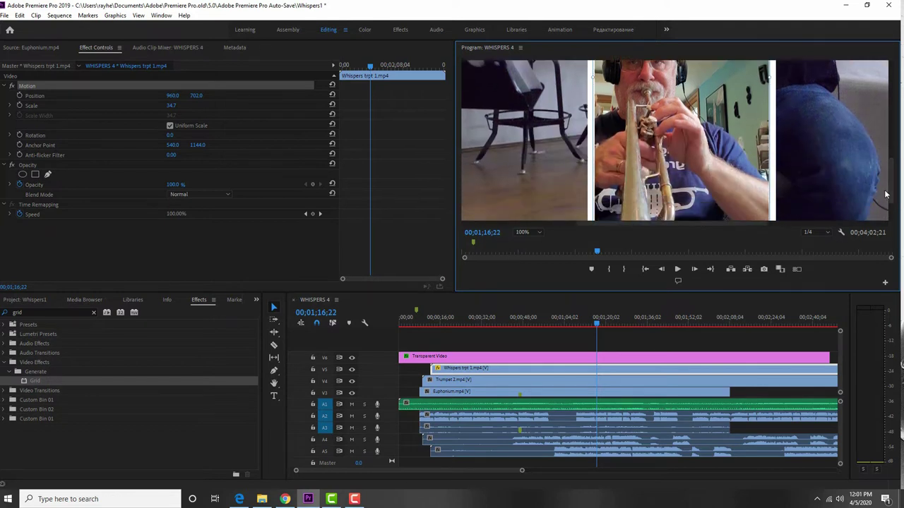
drag(891, 185, 883, 206)
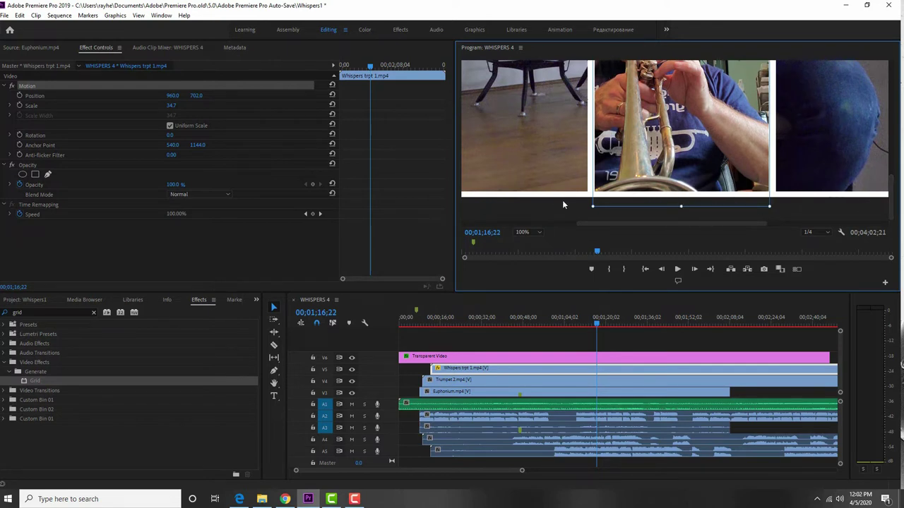
drag(891, 211, 899, 143)
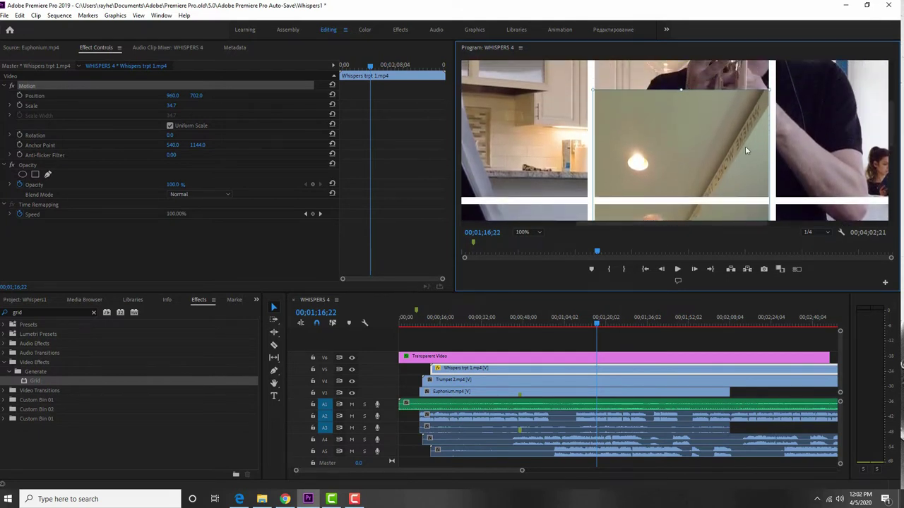
drag(682, 90, 679, 110)
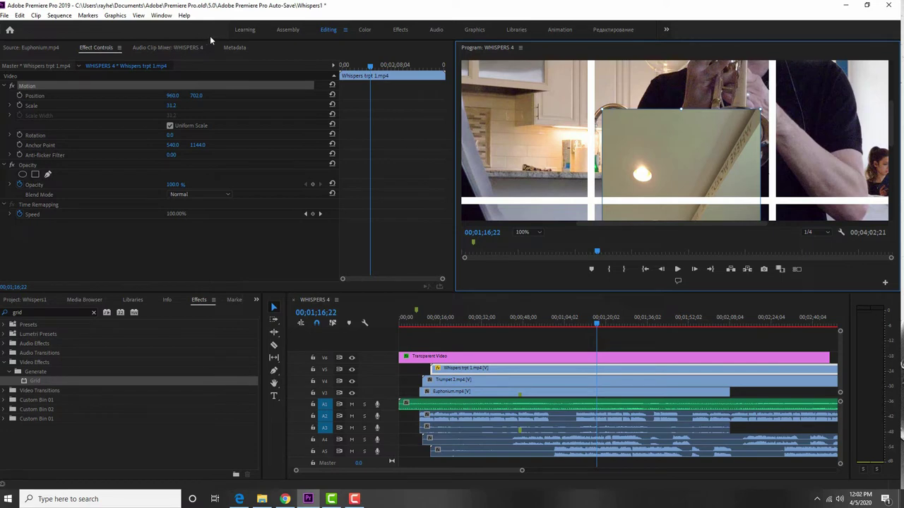
click(20, 15)
click(23, 26)
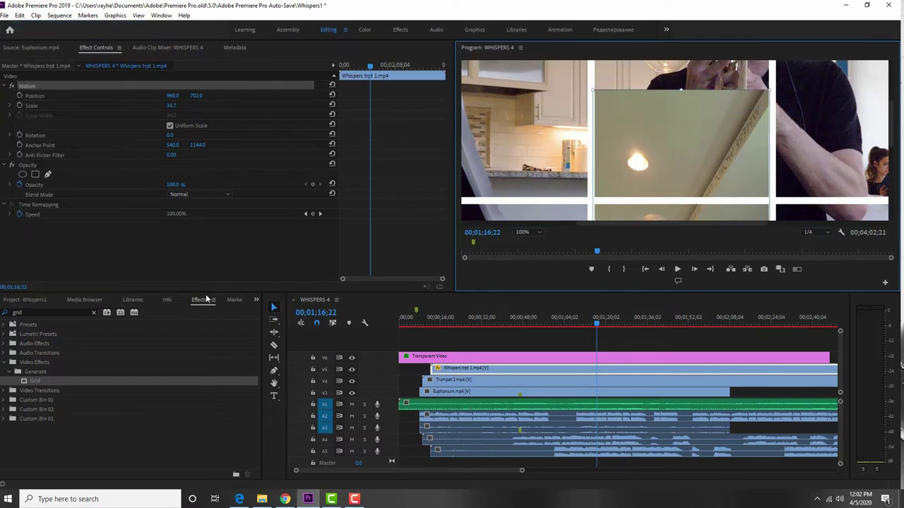
- Find the Crop video effect and apply it to the Whispers trpt 1 clip on V5
click(94, 312)
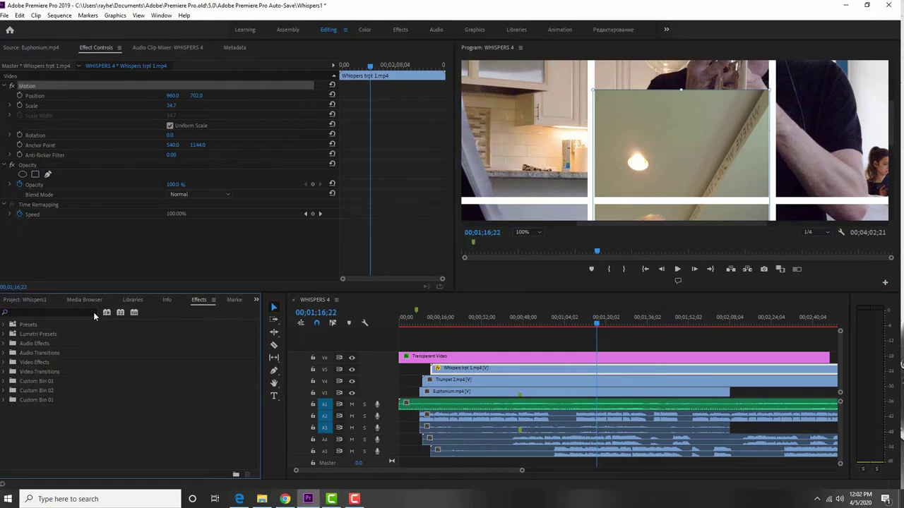
click(53, 312)
text(crop)
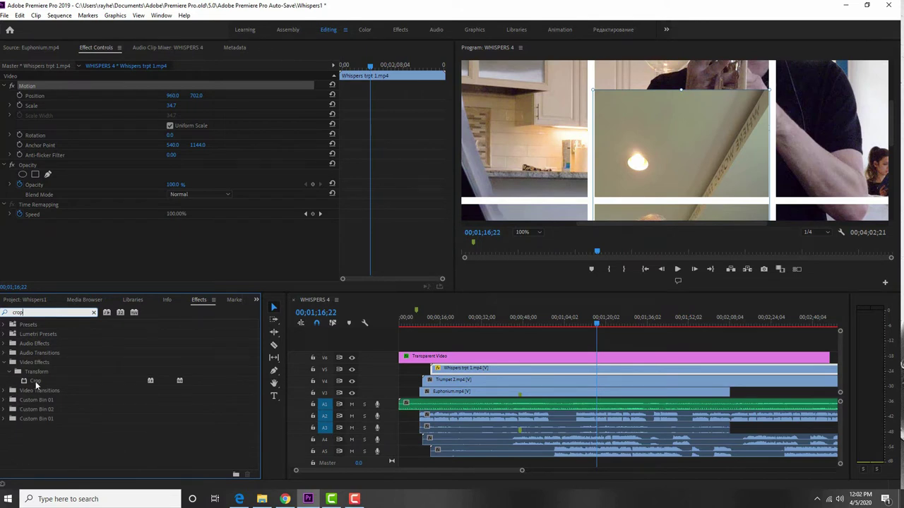
drag(36, 381, 526, 372)
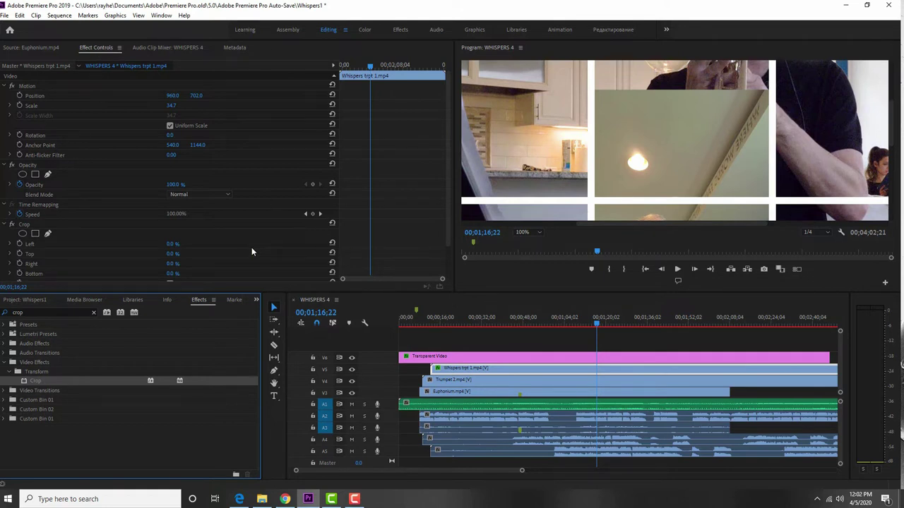
- Crop 29.0% off the top of the Whispers trpt 1 picture and briefly play the sequence to check it
scroll(447, 231, down, 1)
scroll(445, 230, down, 2)
drag(610, 227, 654, 222)
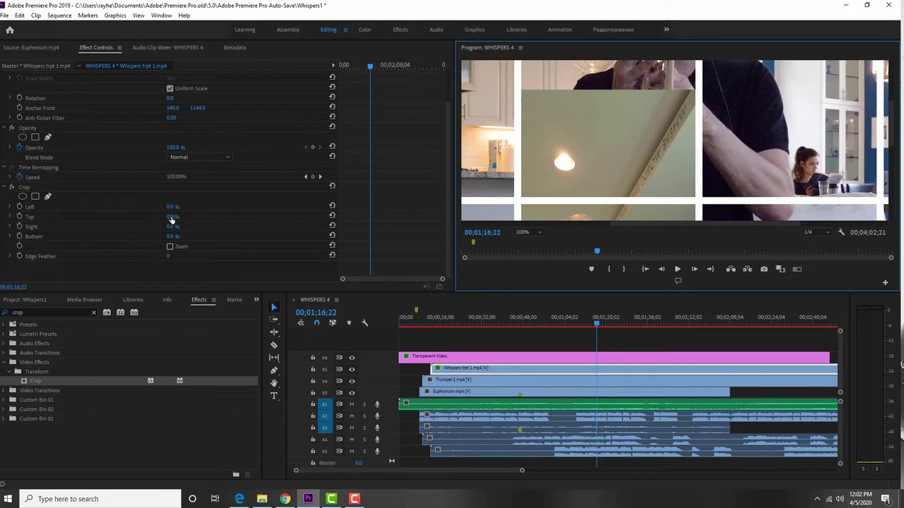
drag(171, 221, 196, 221)
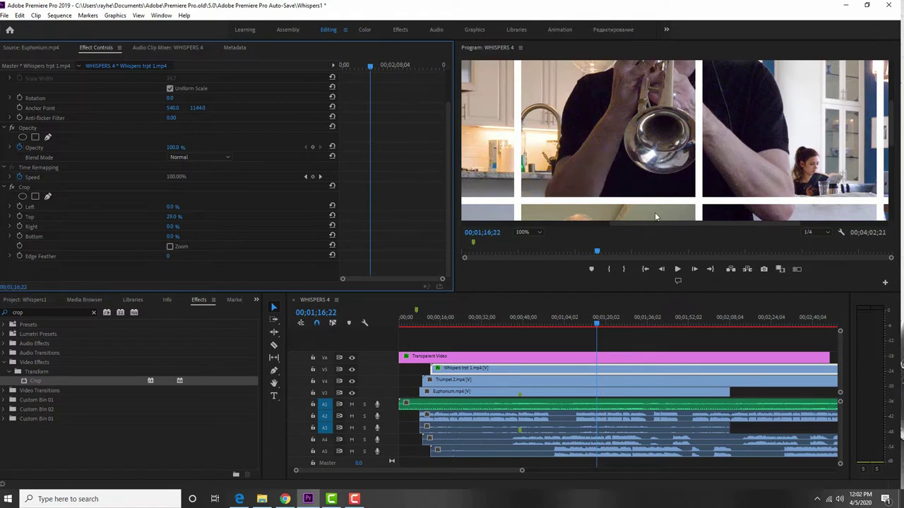
drag(891, 130, 870, 182)
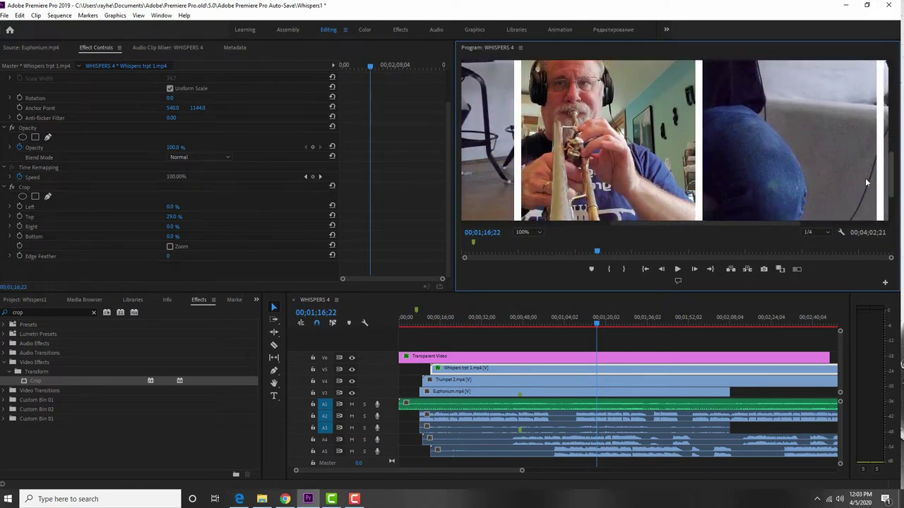
click(679, 269)
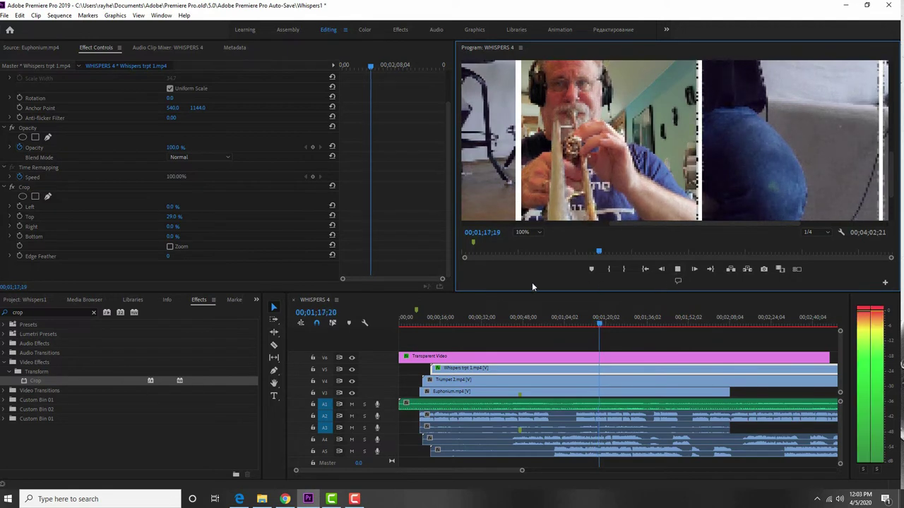
click(678, 269)
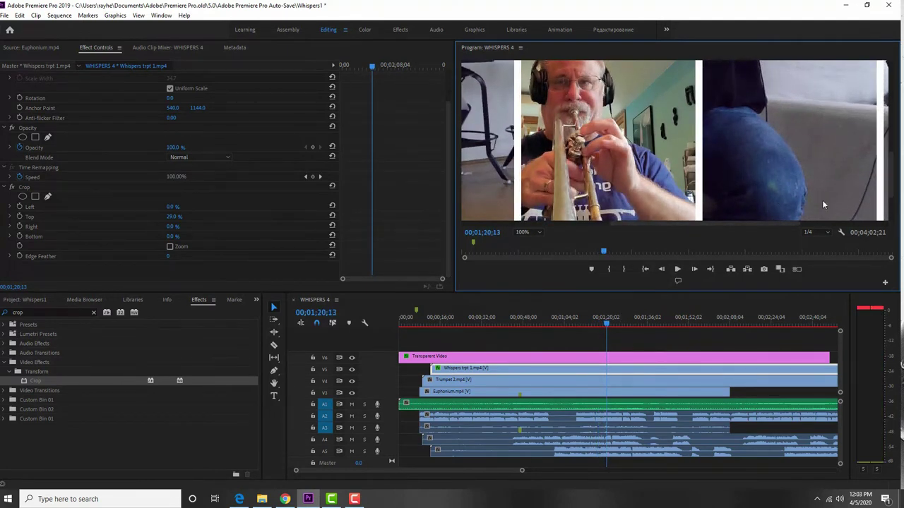
- Scale the Trumpet 2 clip to 48.0 and move its picture into the second cell of the lower grid row, at Position about 577, 808
click(471, 379)
drag(718, 222, 620, 223)
click(521, 231)
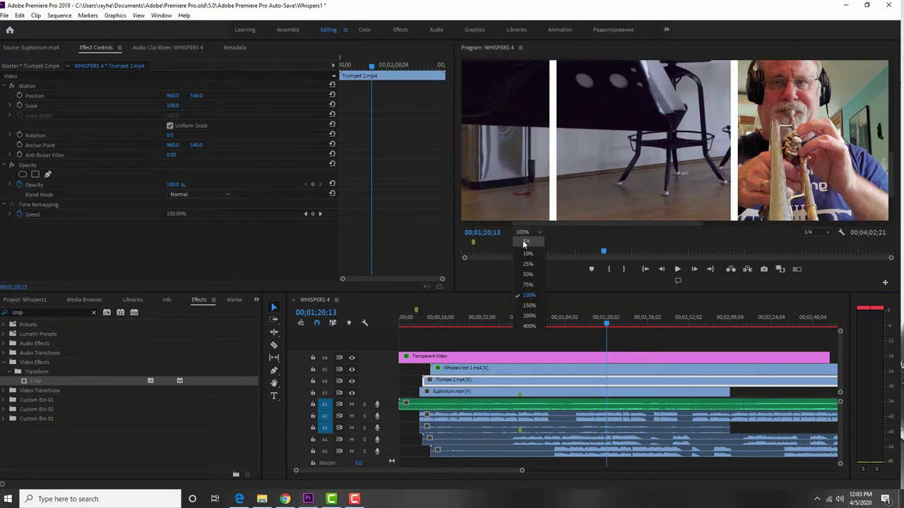
click(526, 278)
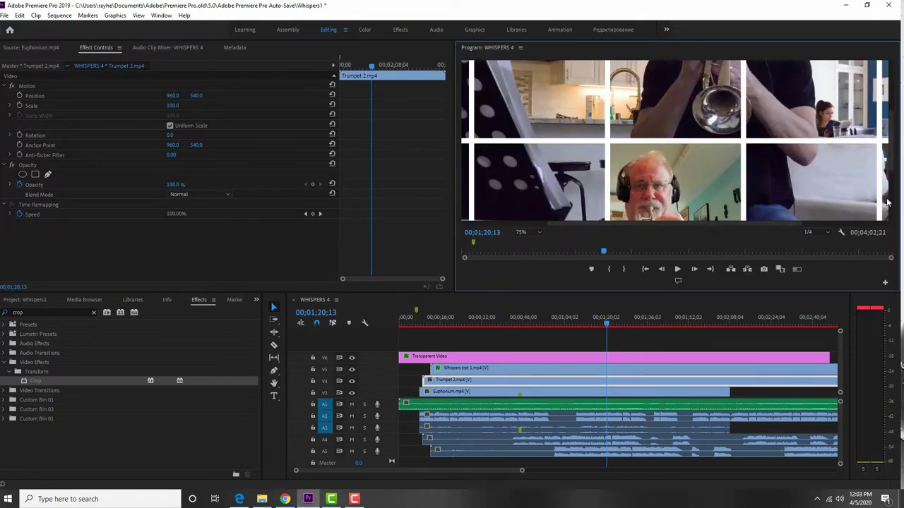
drag(891, 155, 891, 197)
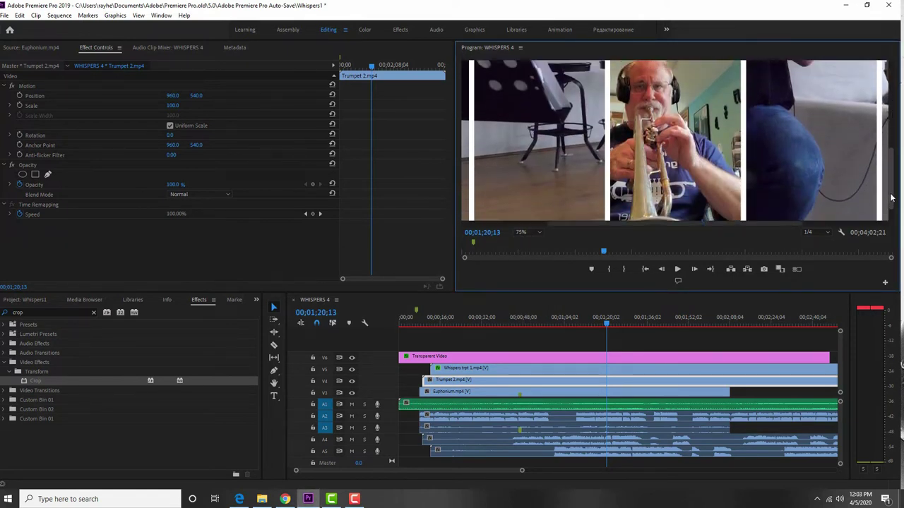
drag(604, 297, 583, 350)
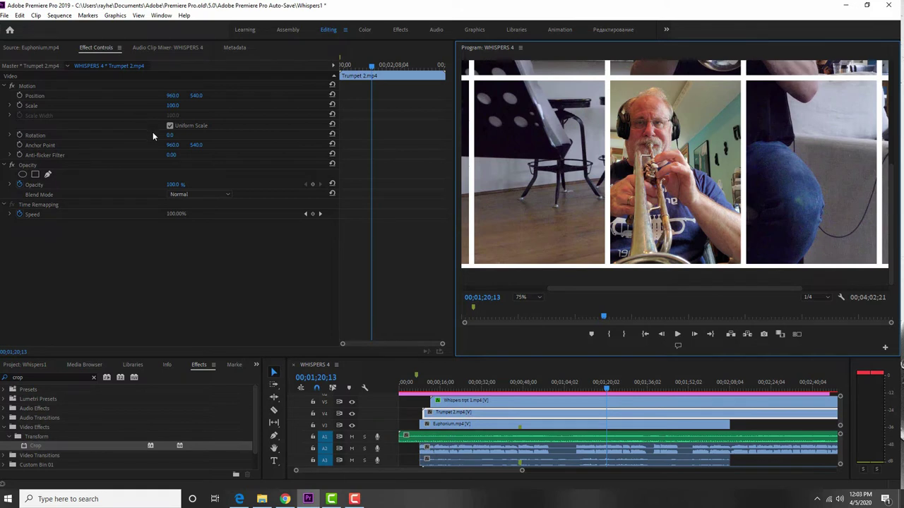
drag(176, 108, 147, 108)
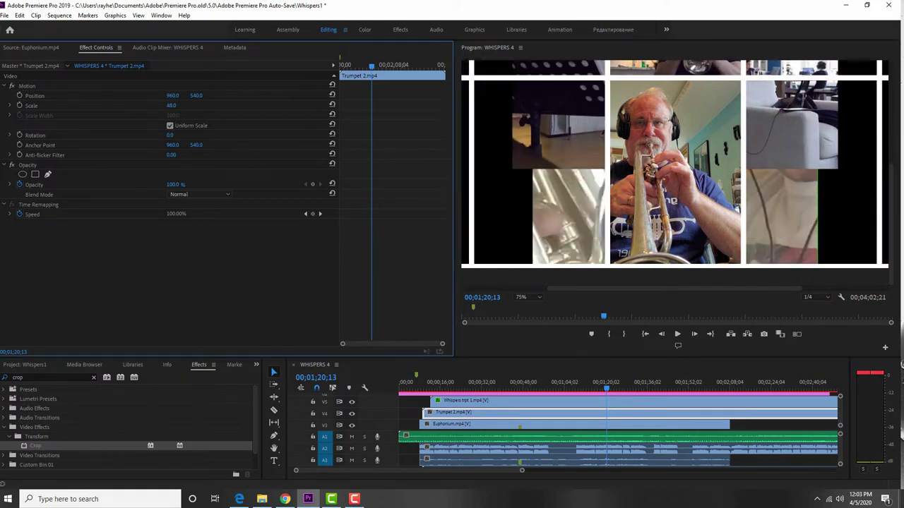
click(27, 87)
drag(556, 170, 573, 183)
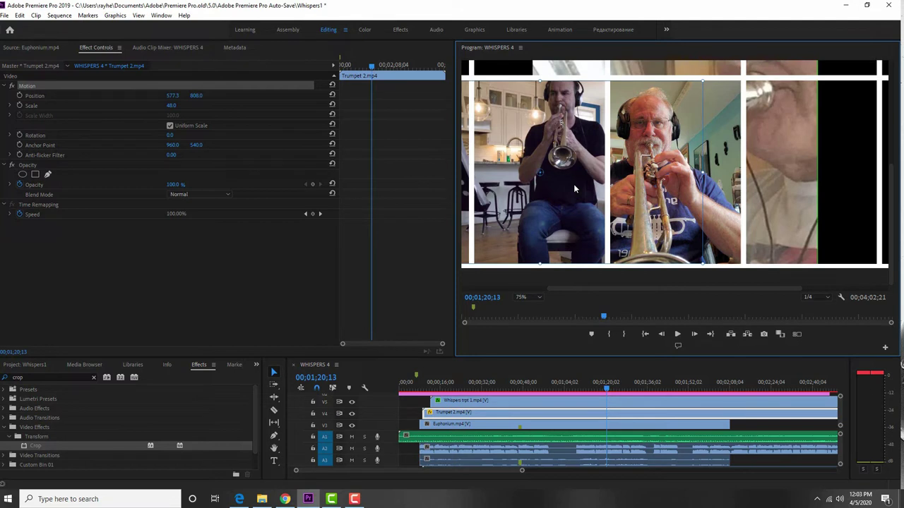
- Apply the Crop effect to the Trumpet 2 clip, cropping 30.0% off its right side and 28.0% off its left side
click(26, 448)
drag(216, 449, 455, 413)
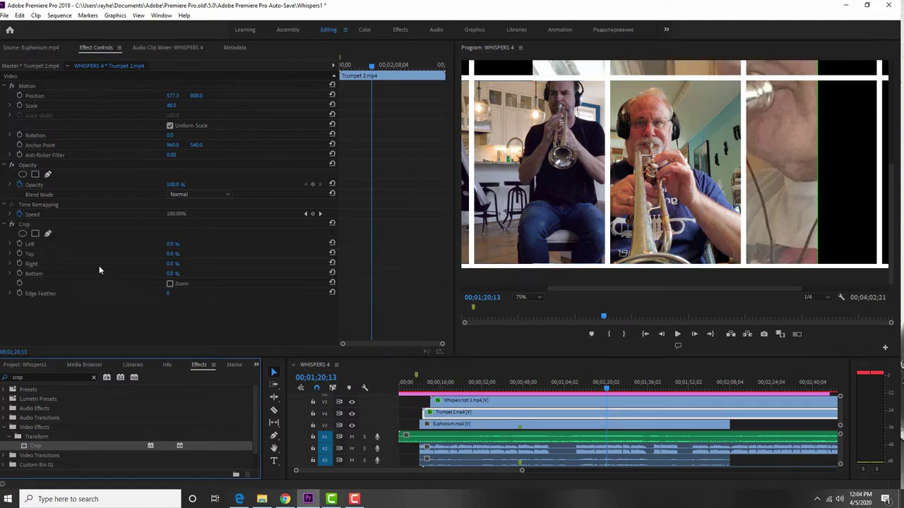
drag(634, 289, 607, 296)
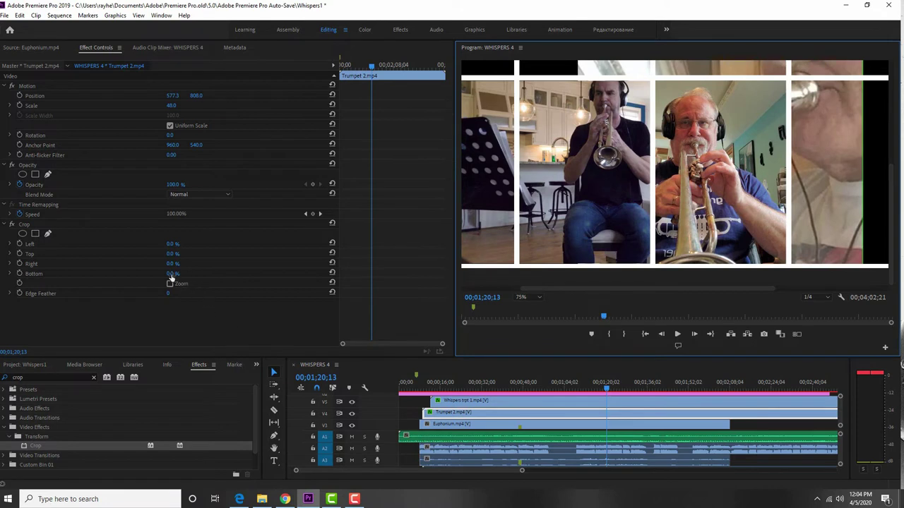
drag(170, 265, 190, 265)
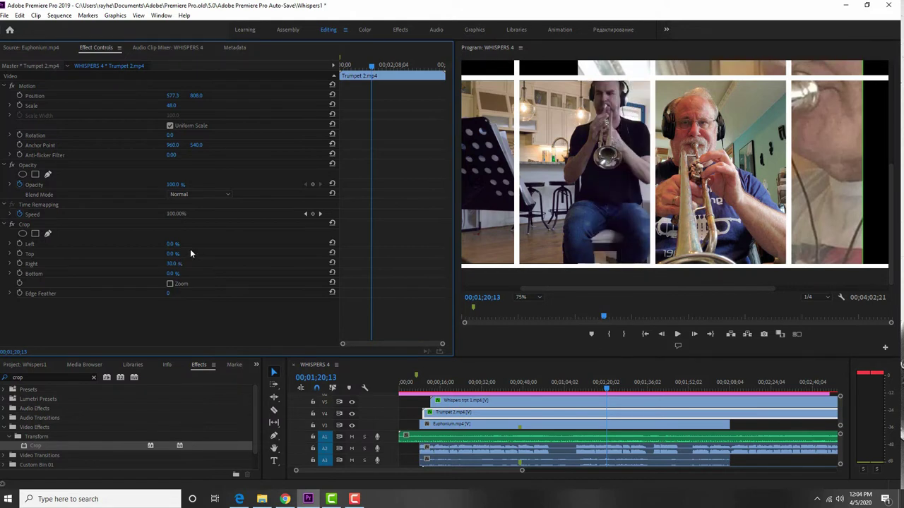
drag(173, 243, 189, 243)
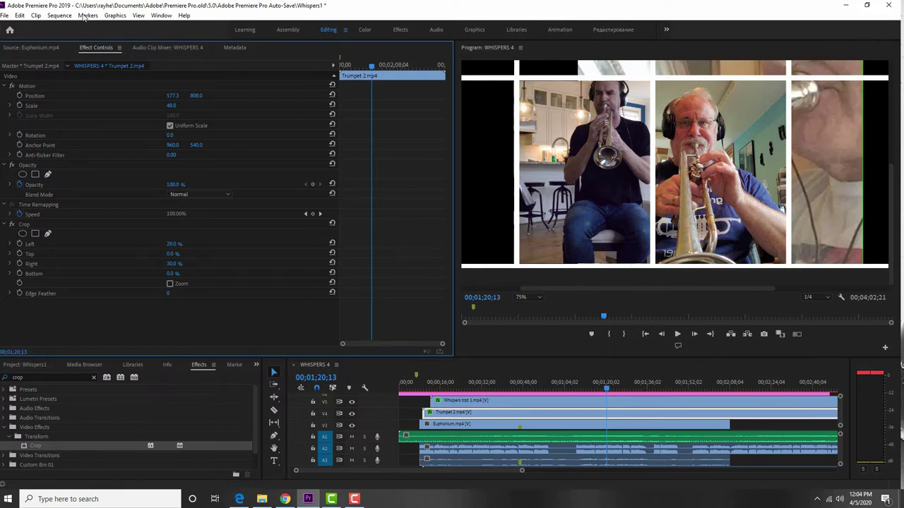
- Switch to the complete Whispers project and play its sequence near the beginning and again up to about 00:01:20
click(4, 15)
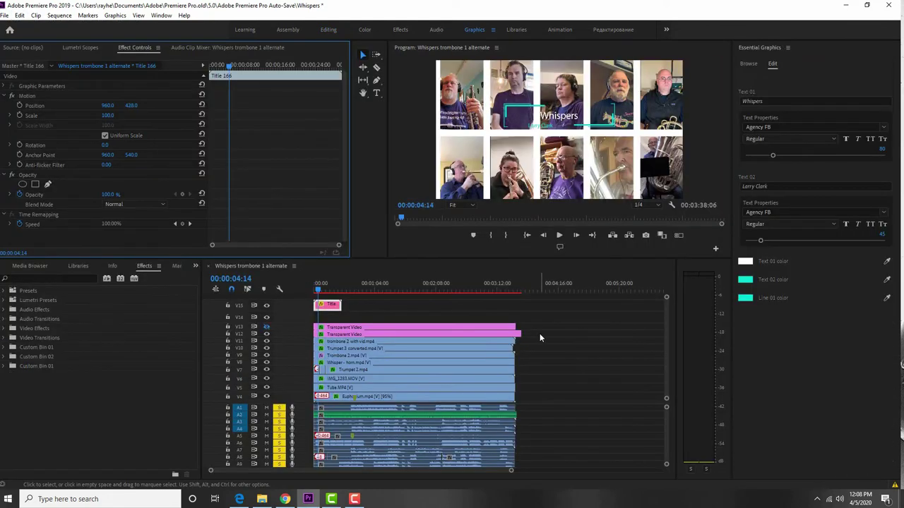
click(561, 235)
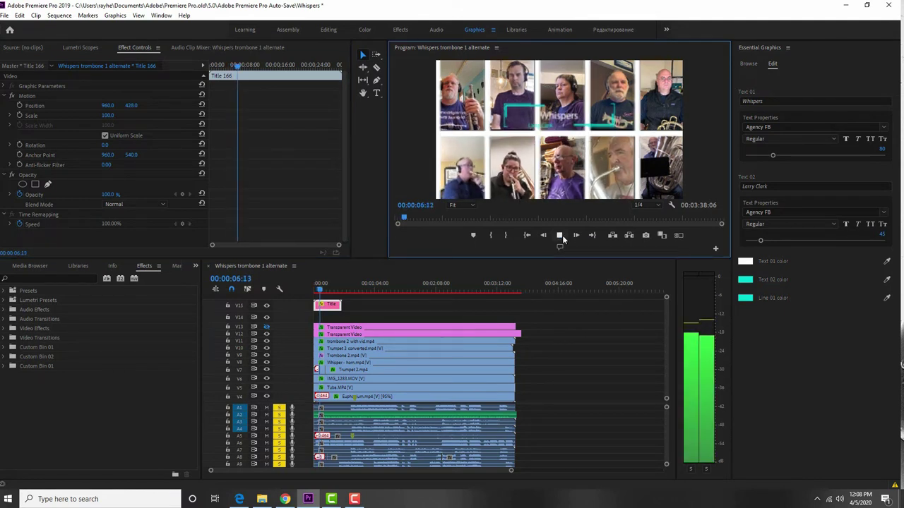
click(380, 289)
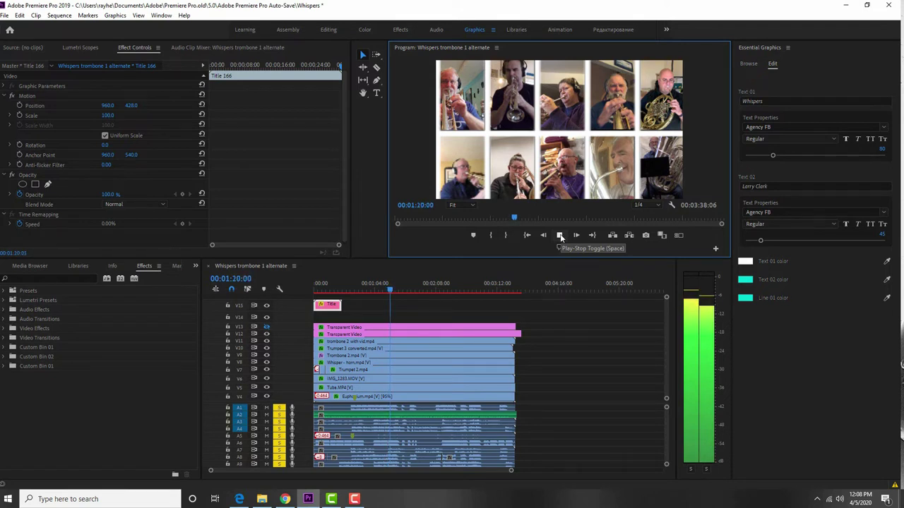
click(560, 237)
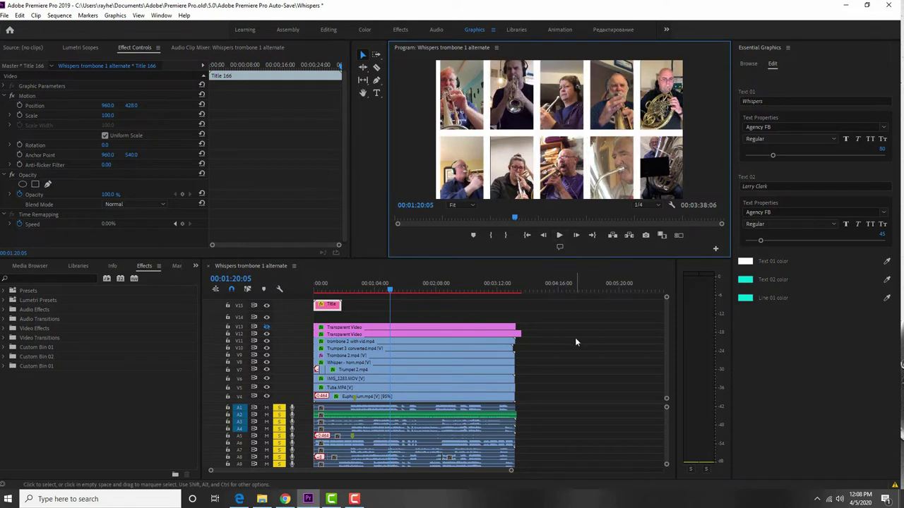
- Turn off solo on audio tracks A3, A4, A5 and A6
scroll(574, 336, down, 3)
scroll(574, 341, up, 3)
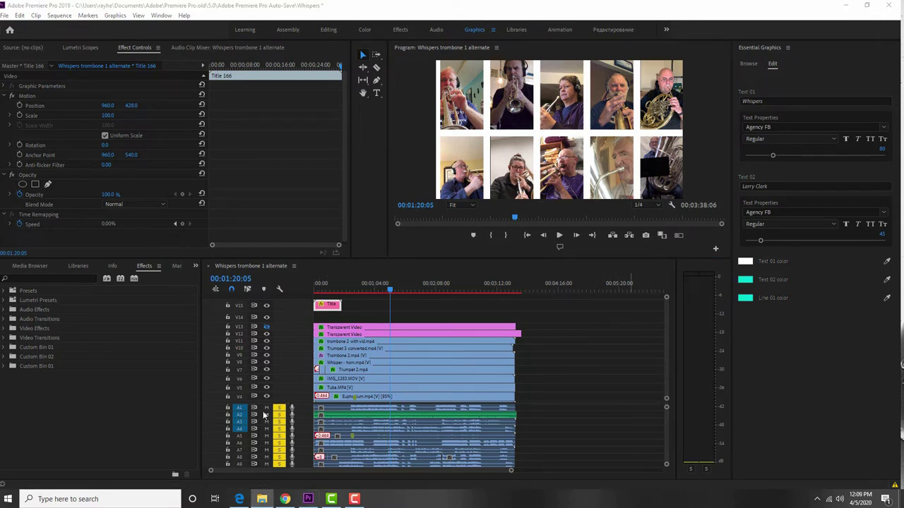
click(667, 420)
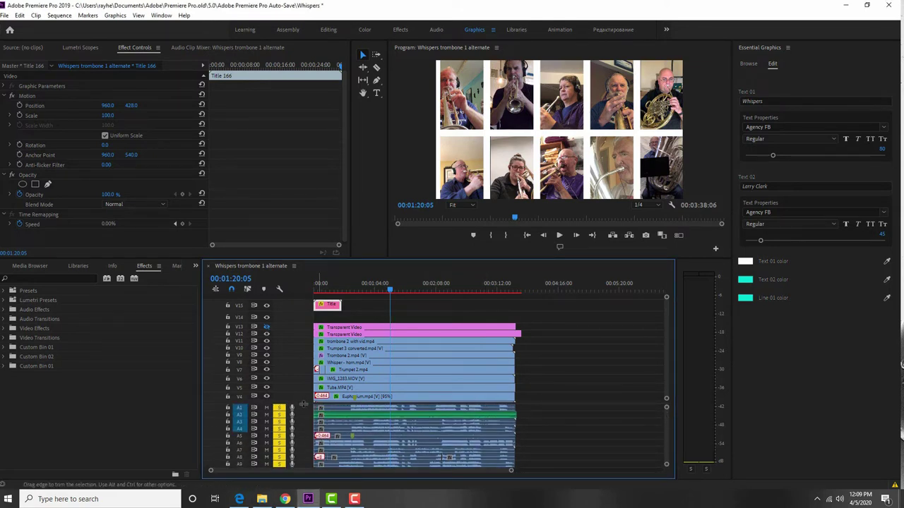
scroll(291, 380, down, 3)
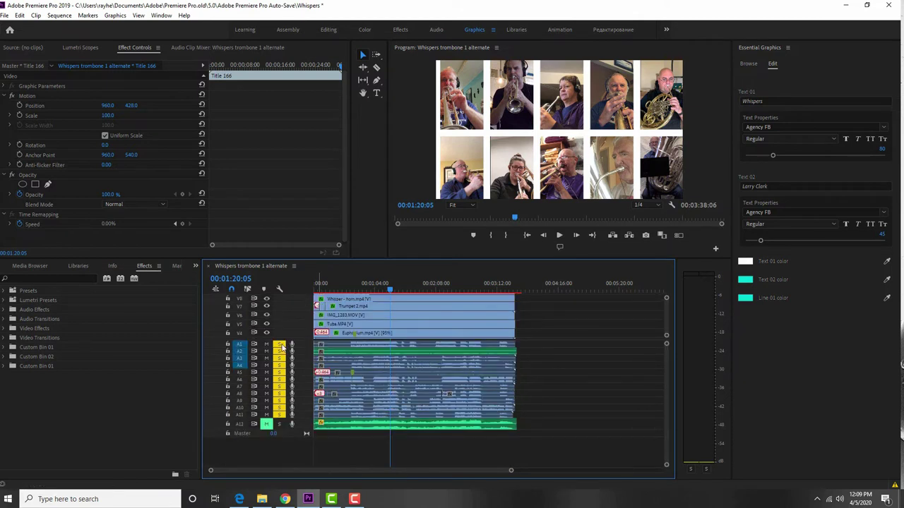
click(280, 346)
click(279, 351)
click(279, 358)
click(280, 365)
click(280, 372)
click(279, 379)
- Mute audio tracks A3 through A11
click(266, 414)
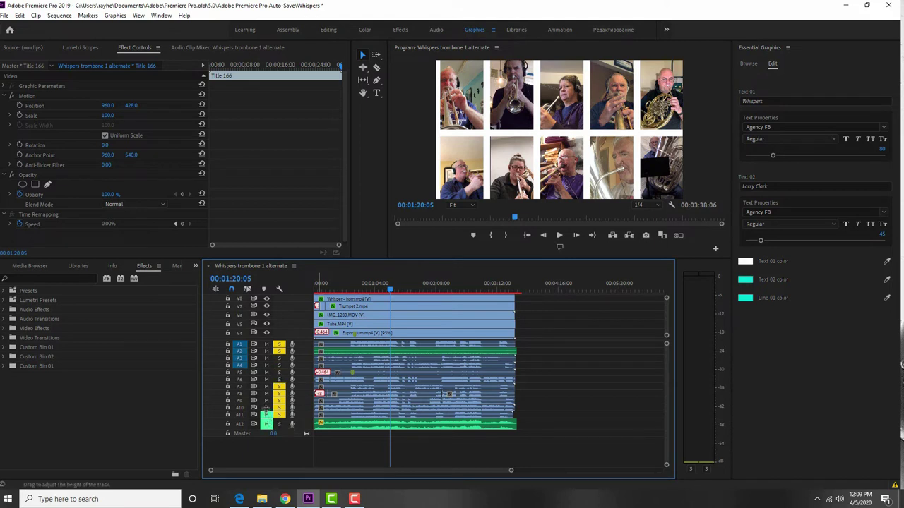
click(266, 393)
click(266, 400)
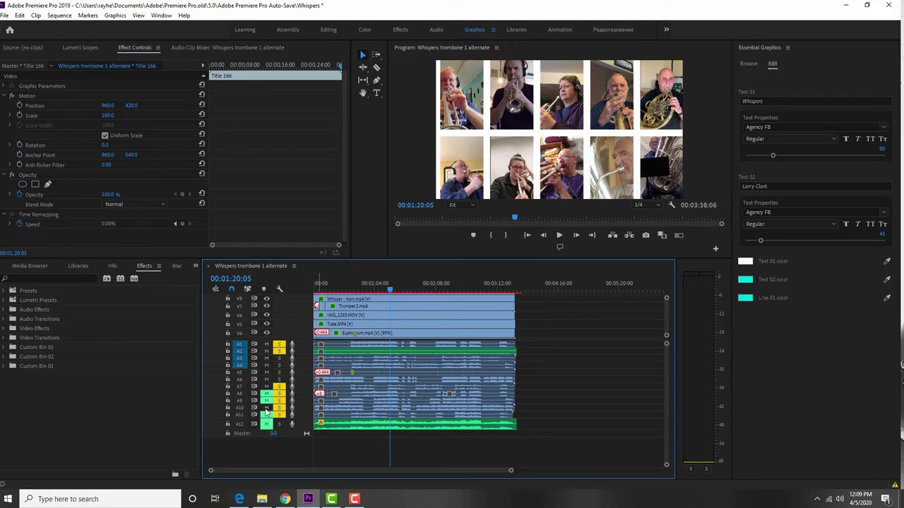
click(266, 386)
click(266, 379)
click(266, 372)
click(266, 365)
click(266, 358)
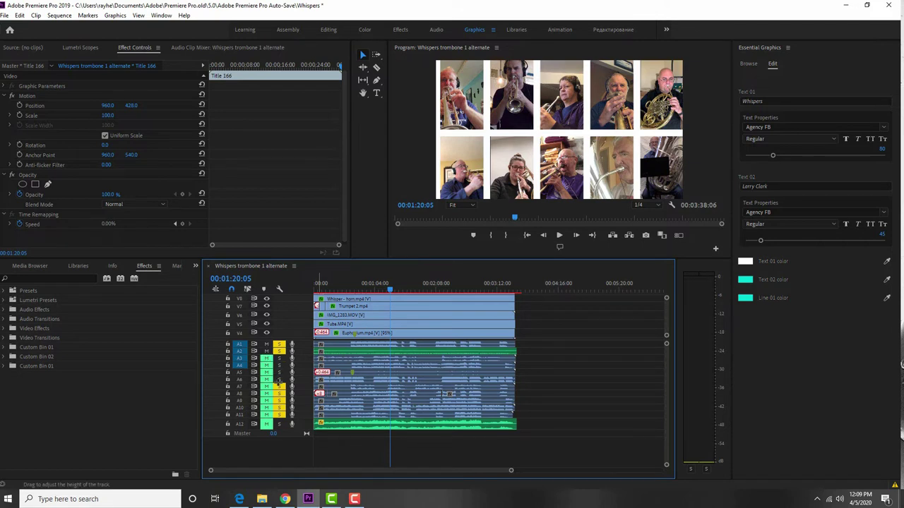
- Turn off solo on audio tracks A2 and A7 through A11, leaving only A1 soloed
click(279, 386)
click(279, 380)
click(279, 372)
click(278, 351)
click(279, 393)
click(279, 400)
click(278, 407)
click(279, 415)
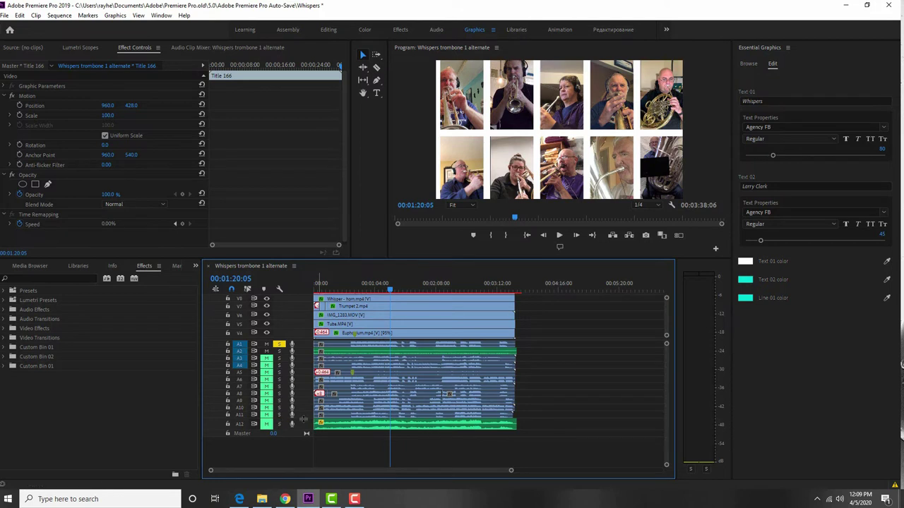
- Play the sequence from about 00:01:00 to listen to audio track A1 alone, stopping at 00:01:06:04
click(372, 289)
key(space)
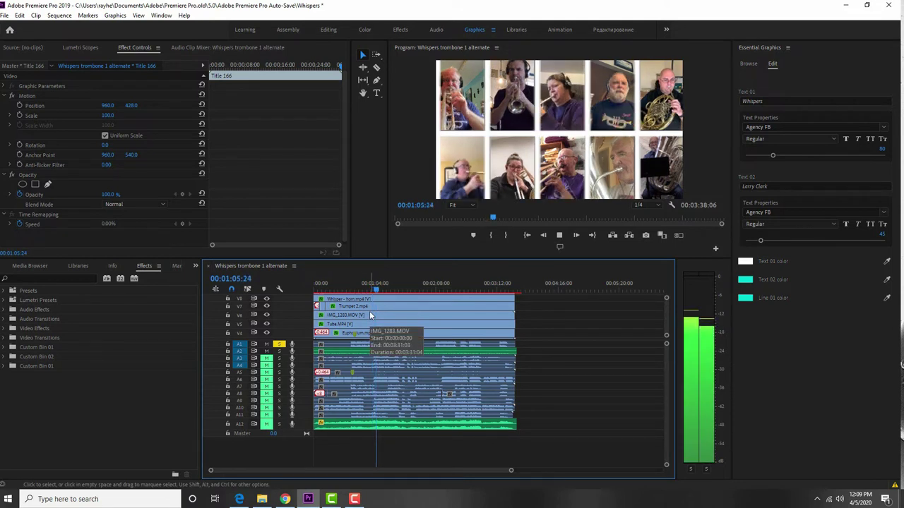
key(space)
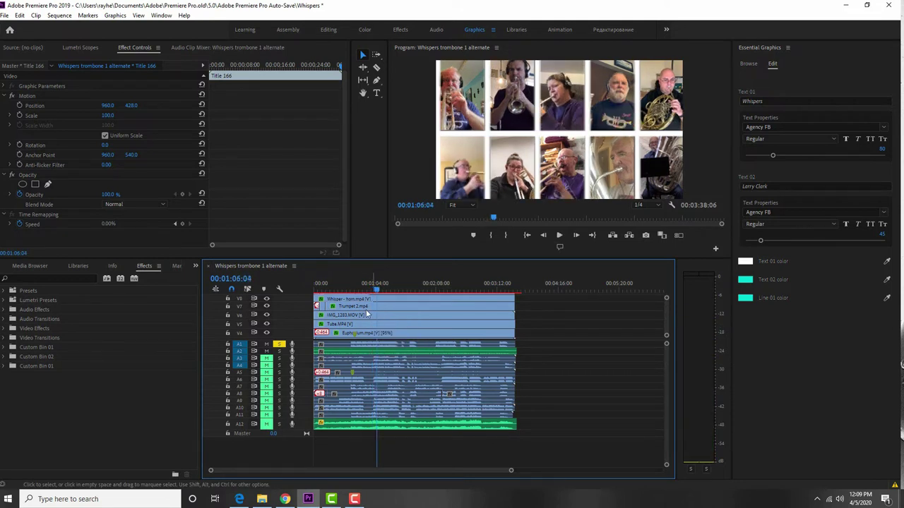
- Set up a media export of the soloed track in Waveform Audio format, check its output name, and cancel the export
click(3, 15)
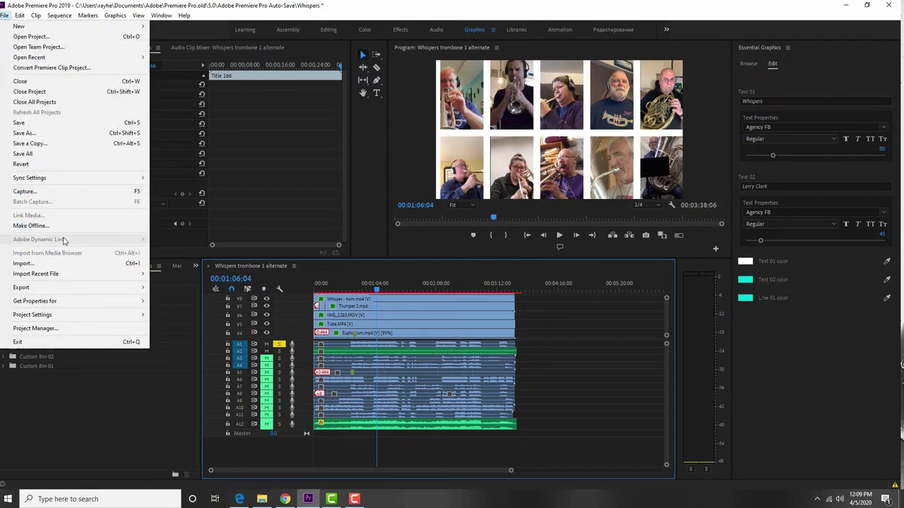
mouse_move(86, 287)
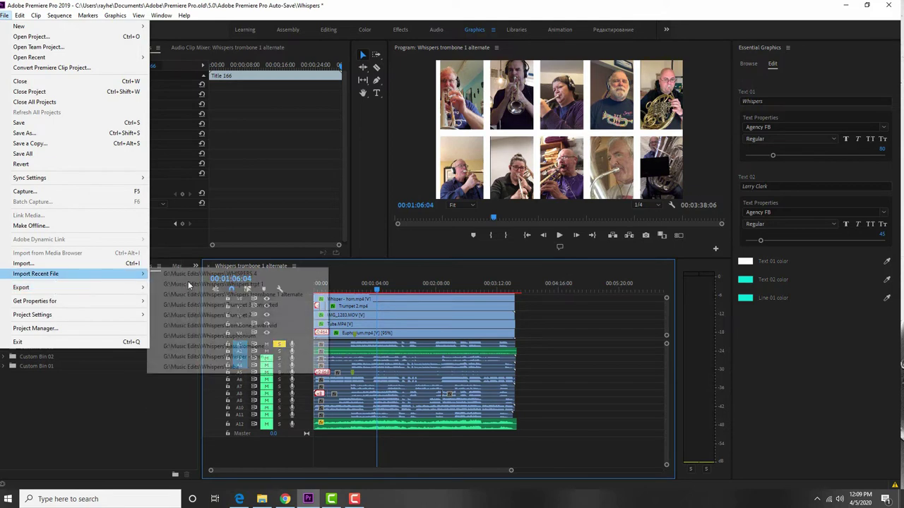
click(170, 288)
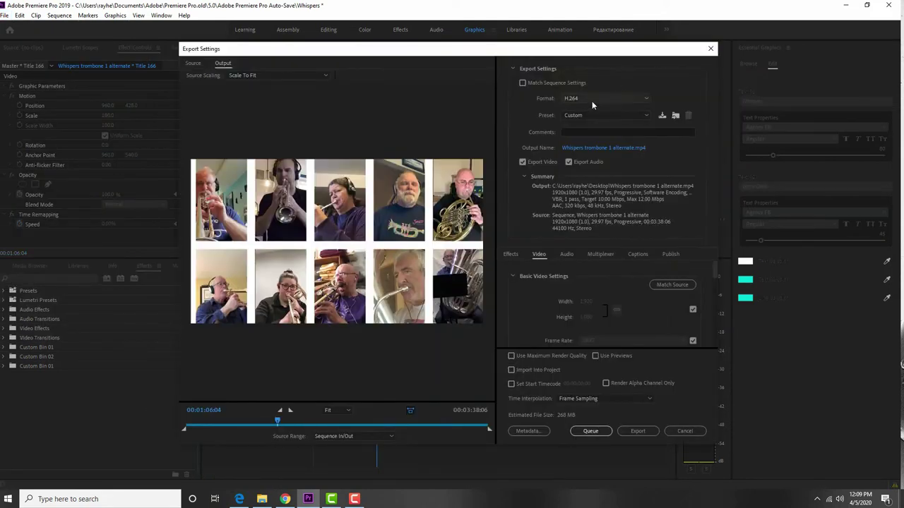
click(576, 103)
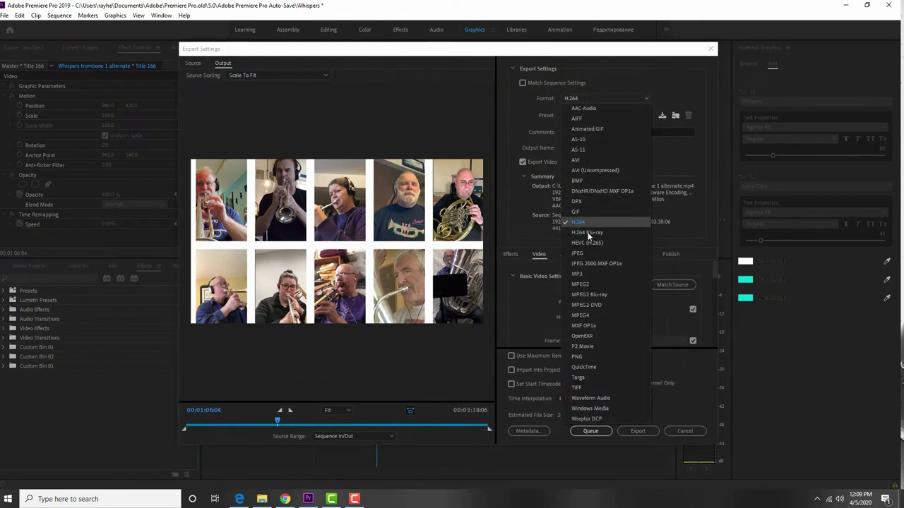
click(605, 397)
click(622, 148)
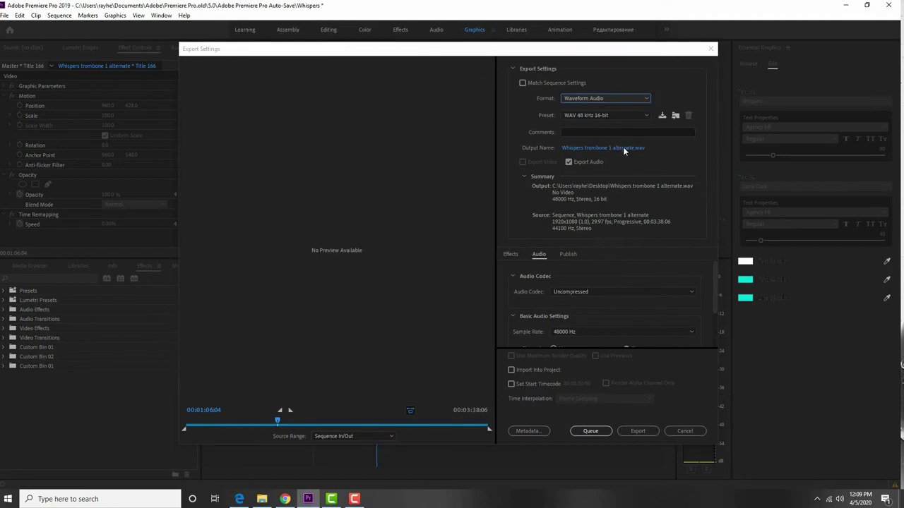
click(597, 295)
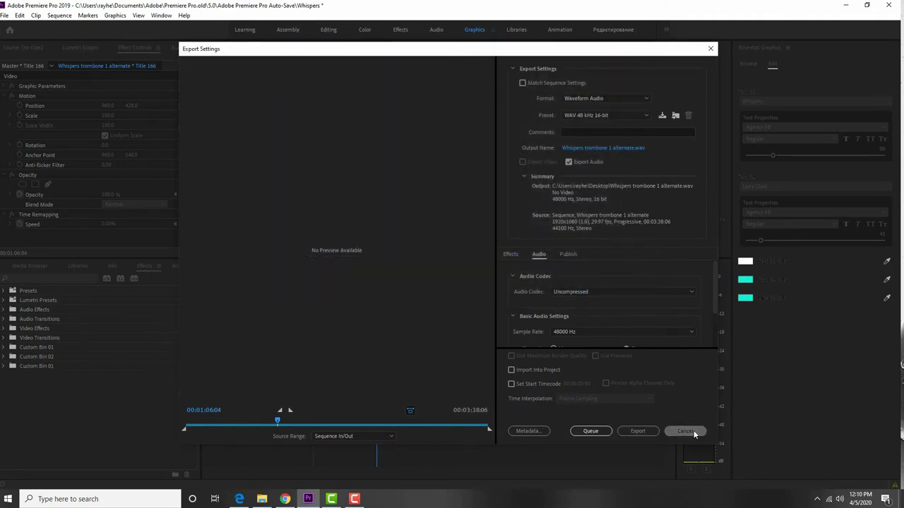
click(686, 431)
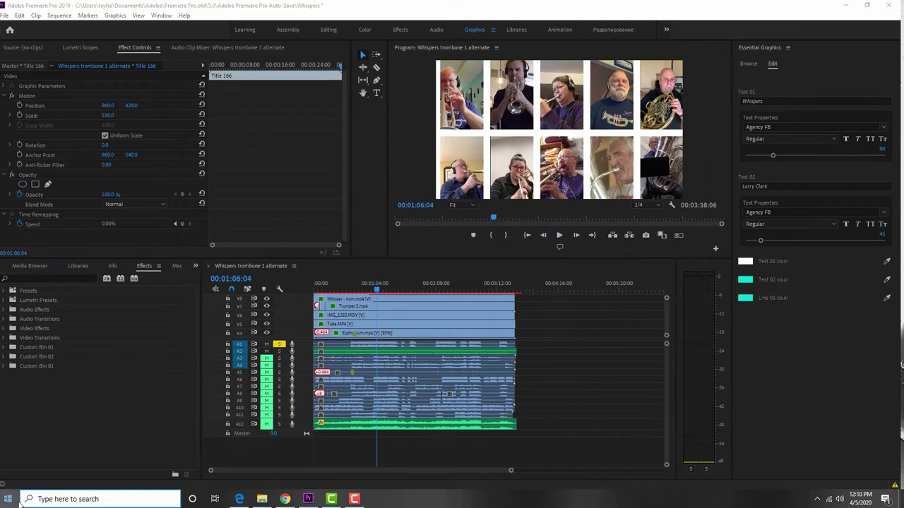
- Switch to Cubase Pro and create an empty project in the default location
click(10, 499)
click(222, 406)
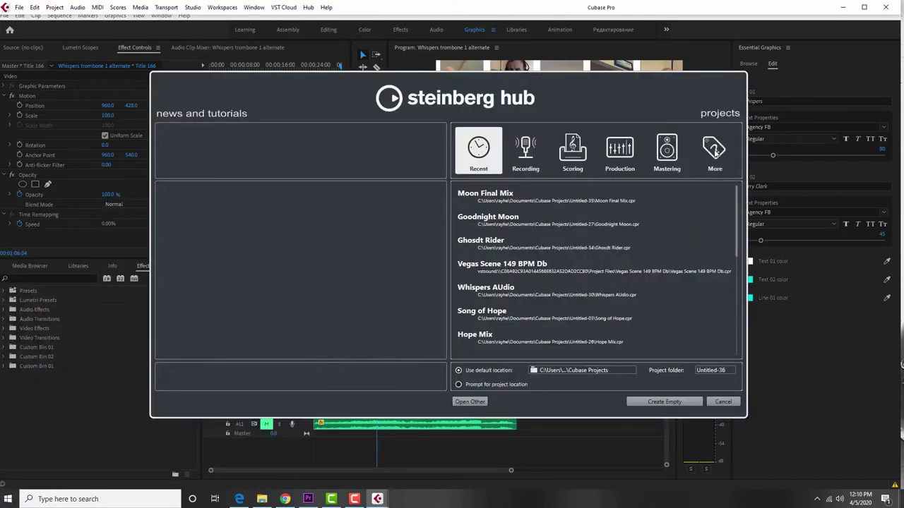
click(714, 151)
click(497, 196)
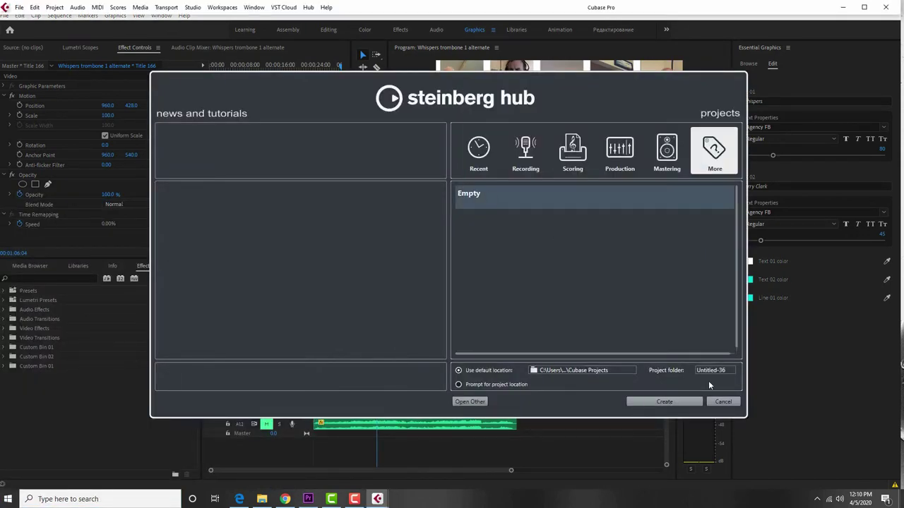
click(678, 402)
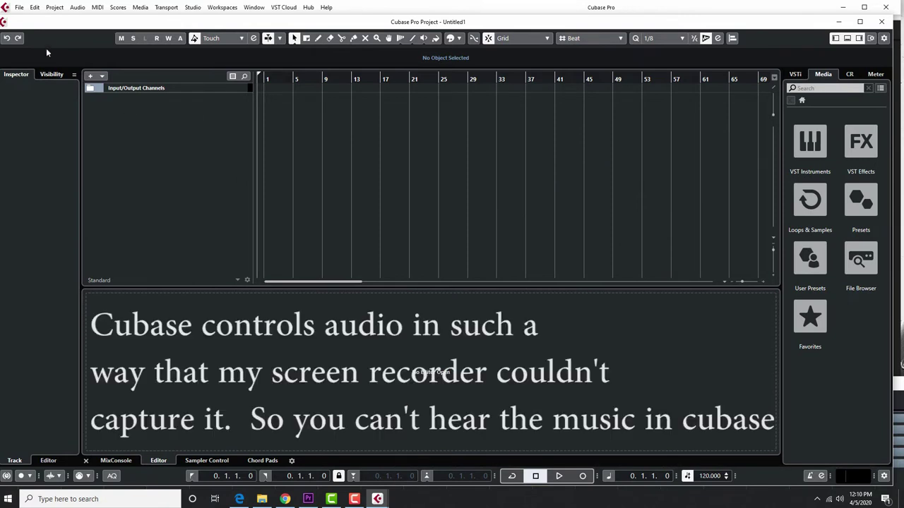
- Import the audio file WHISPERS 4 from the Whispers folder in Music Edits, keeping the import options as offered
click(19, 7)
mouse_move(51, 144)
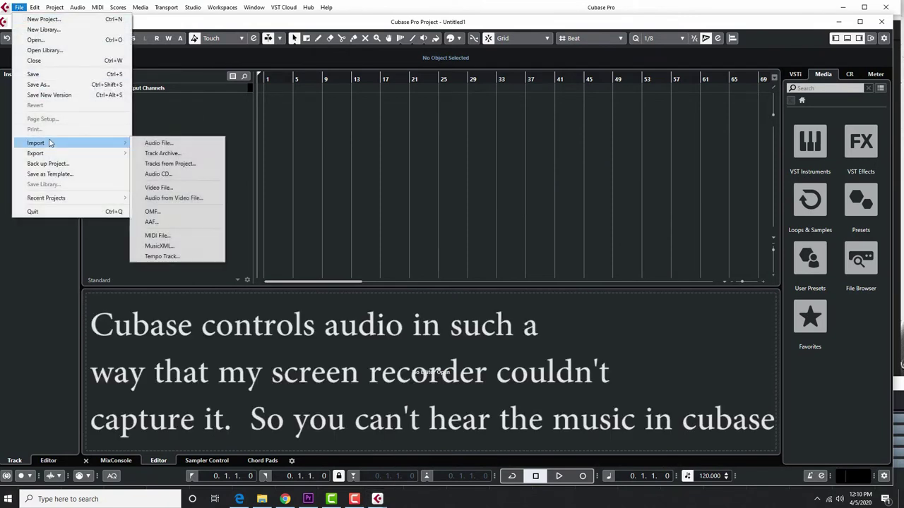
click(159, 143)
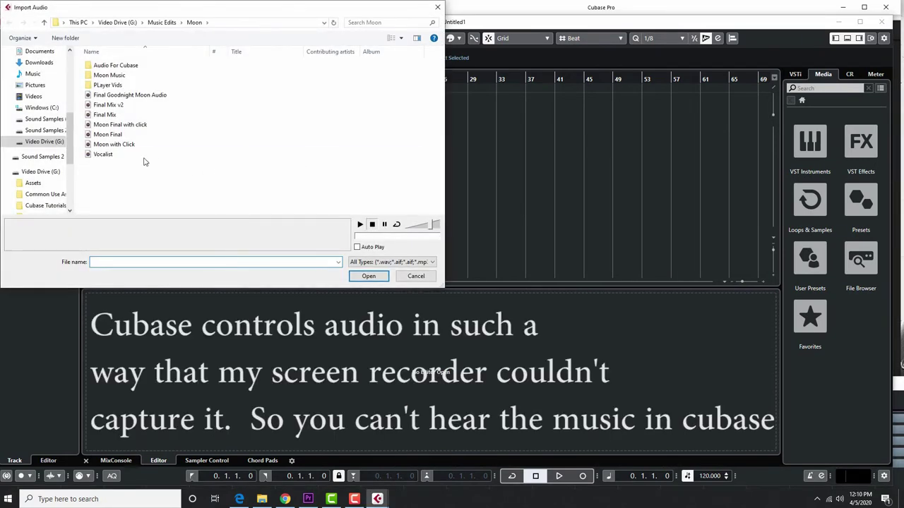
click(153, 22)
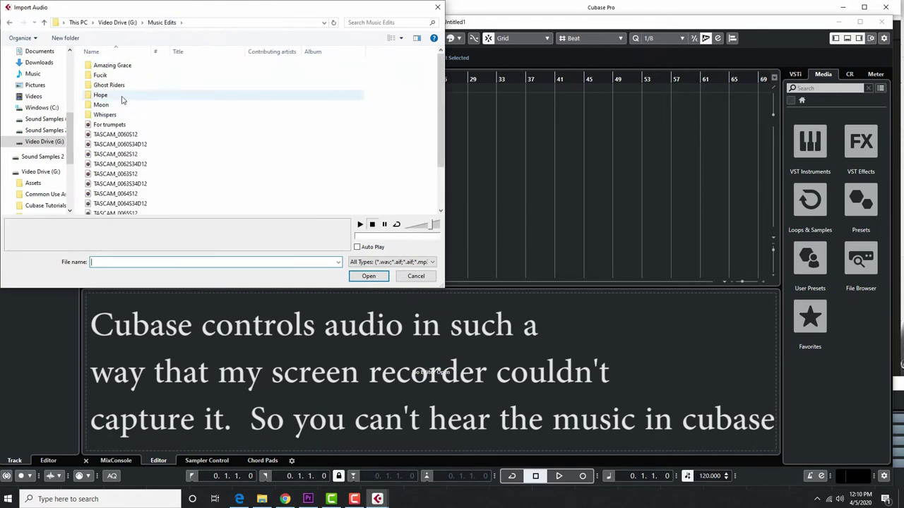
double_click(116, 114)
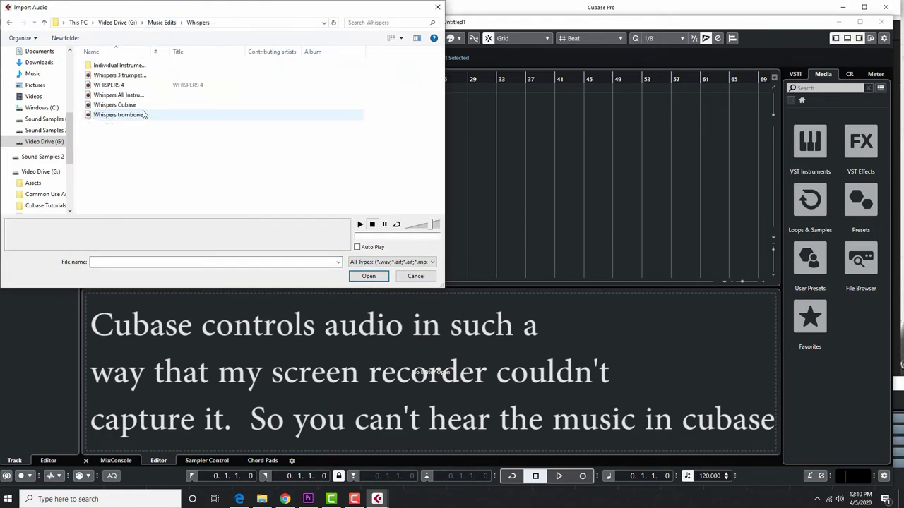
double_click(110, 84)
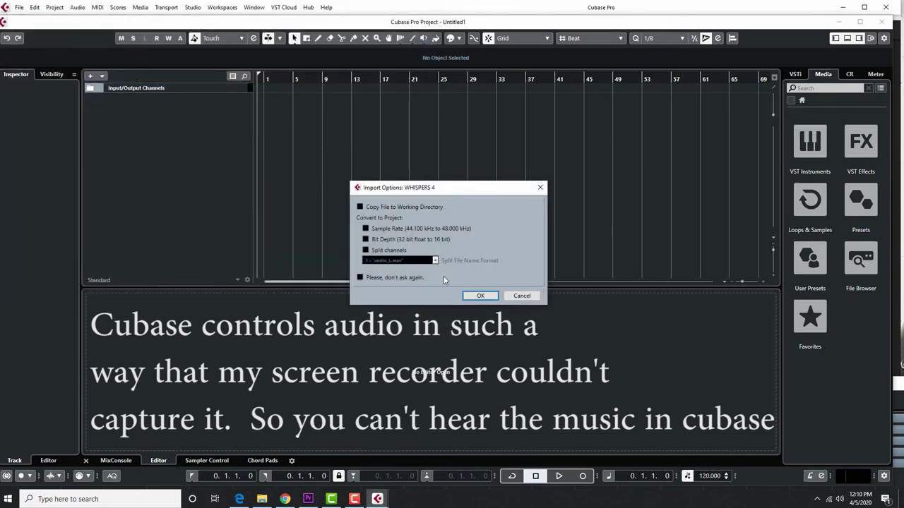
click(480, 296)
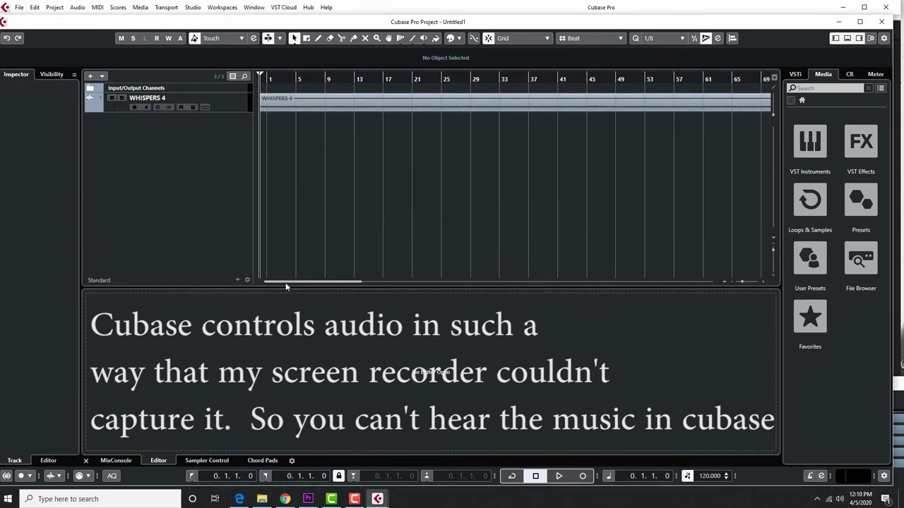
- Run Tempo Detection on the WHISPERS 4 audio event to map the project tempo to it
drag(275, 110, 282, 111)
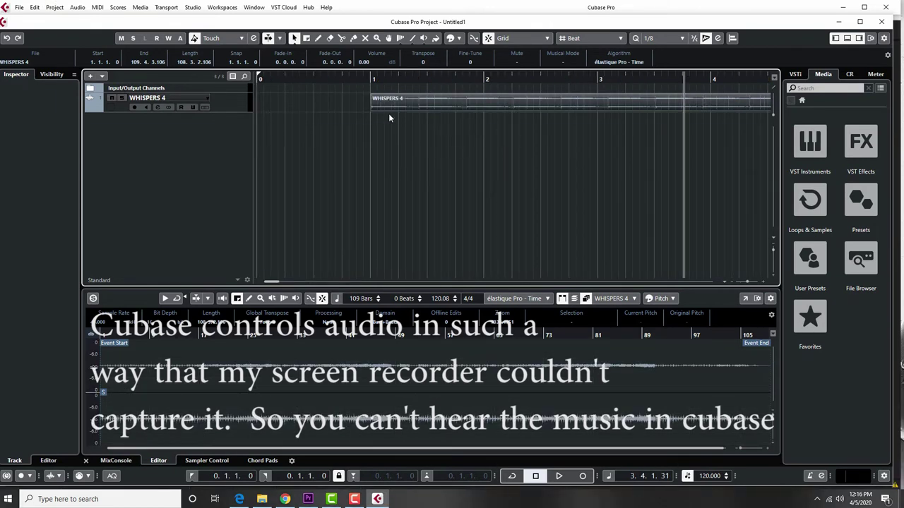
click(54, 8)
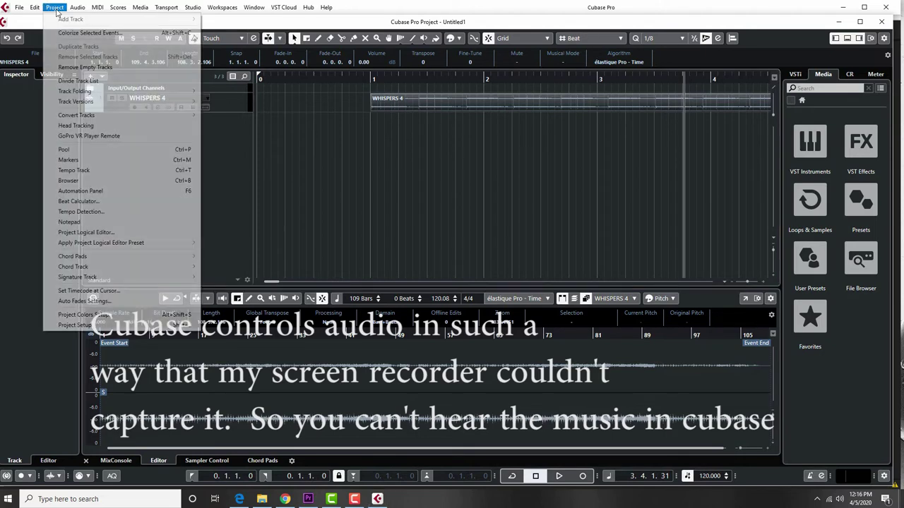
click(108, 213)
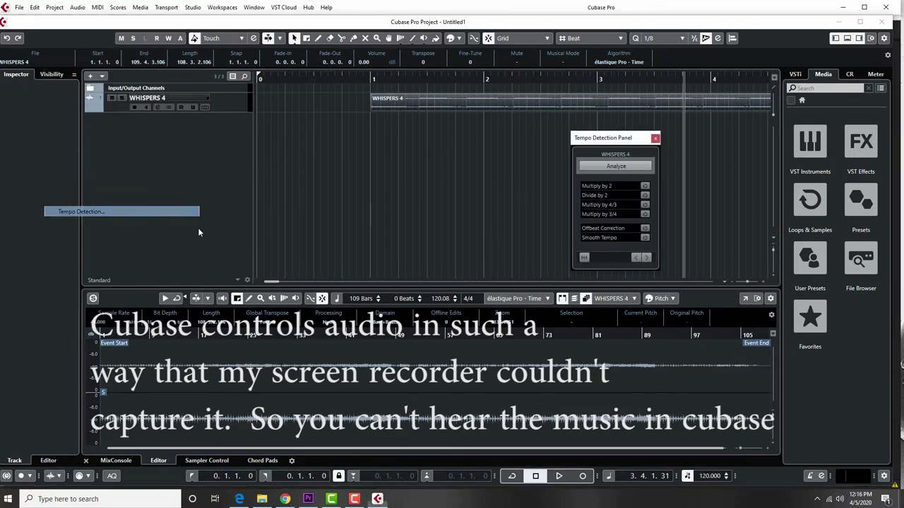
click(615, 168)
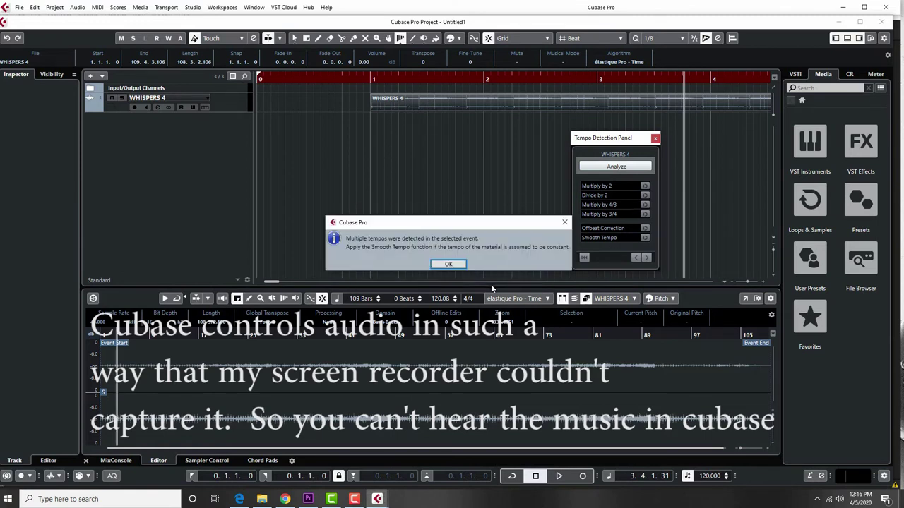
click(447, 263)
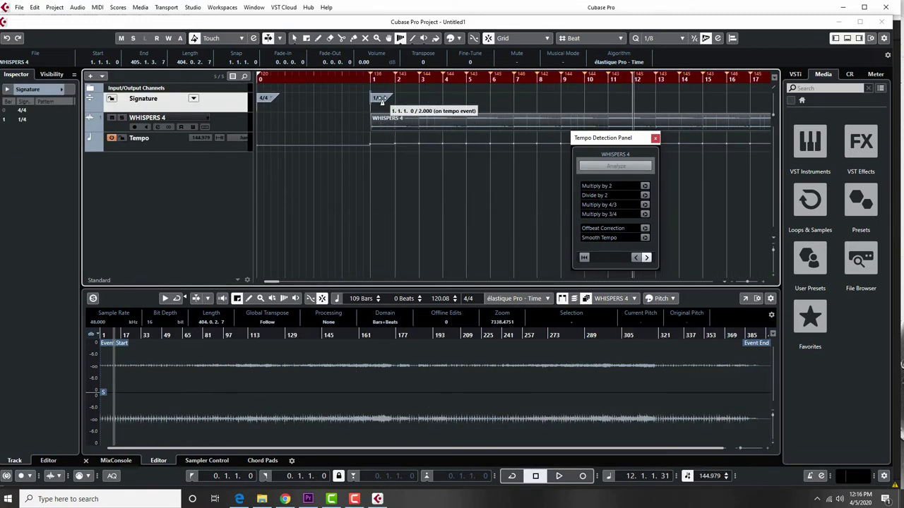
click(656, 138)
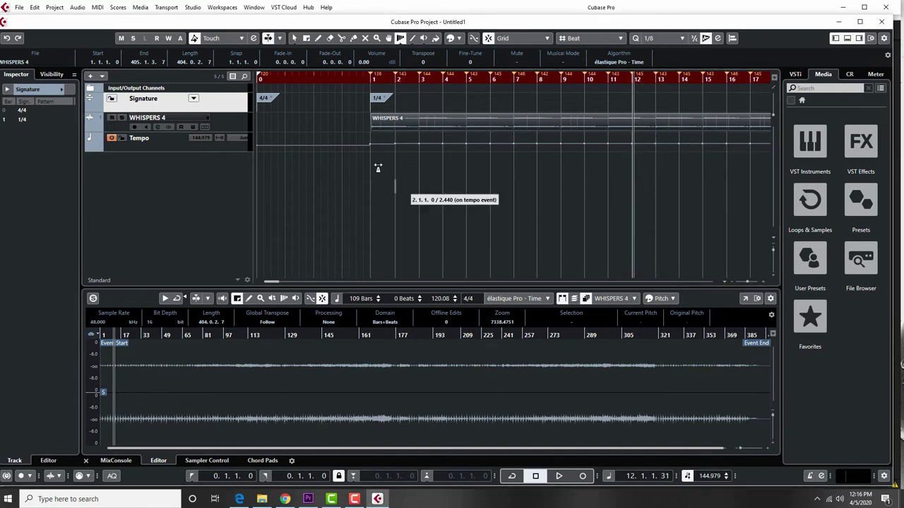
- Play the WHISPERS 4 track from bar 1 to check it against the detected tempo
click(368, 80)
key(space)
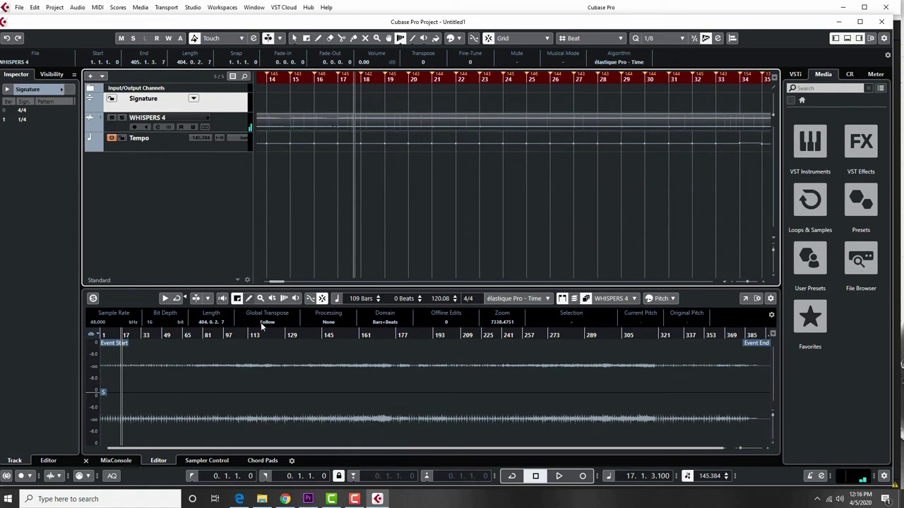
drag(272, 282, 267, 285)
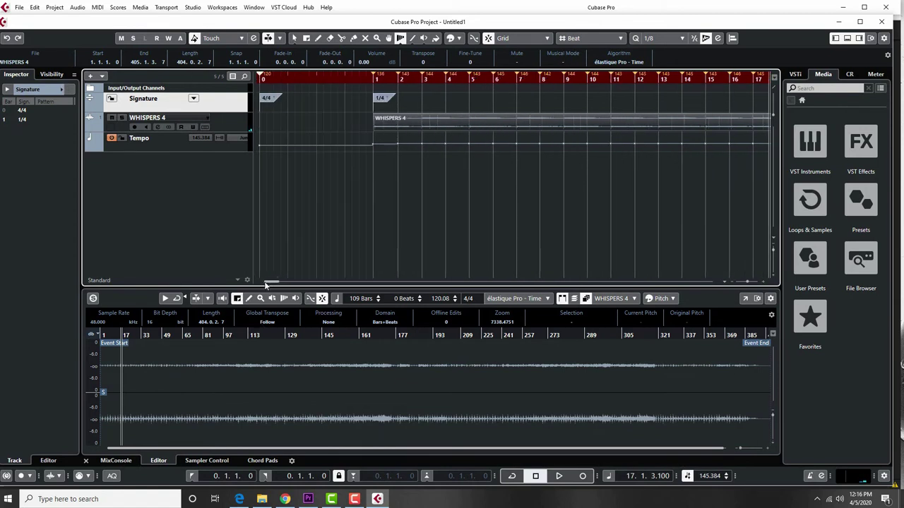
- Import all ten files from the Individual Instruments folder onto separate tracks, reusing the media already in the pool
click(19, 8)
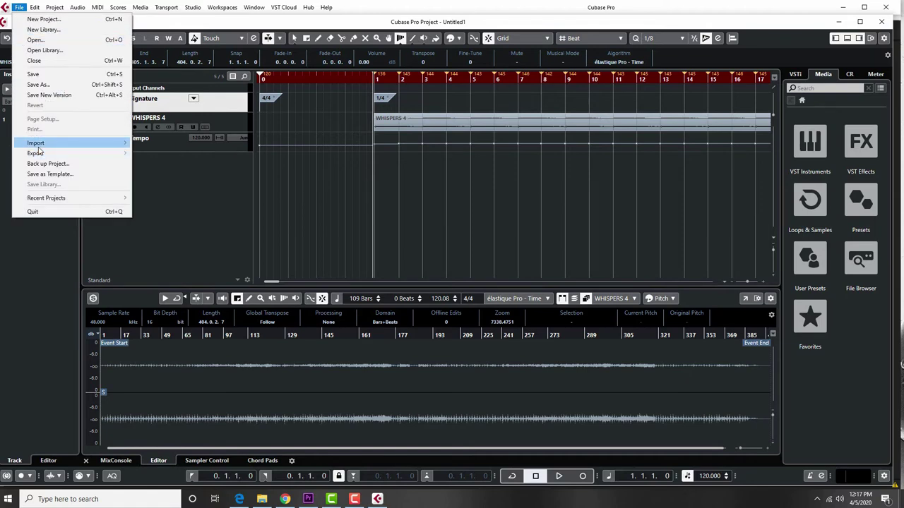
mouse_move(65, 146)
click(158, 143)
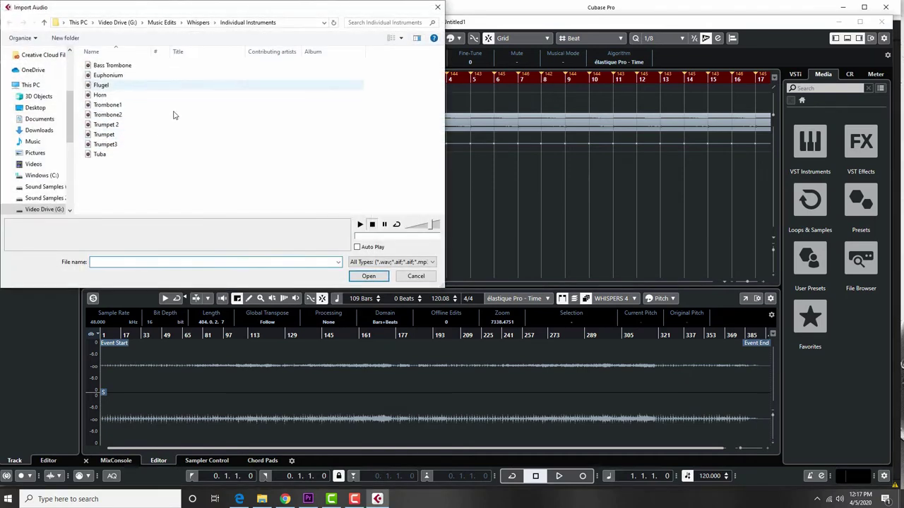
drag(143, 166, 88, 61)
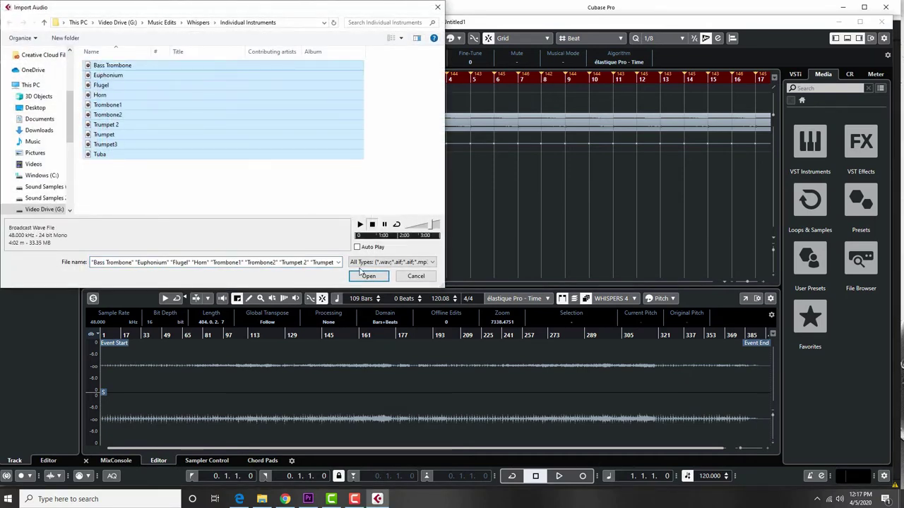
click(371, 278)
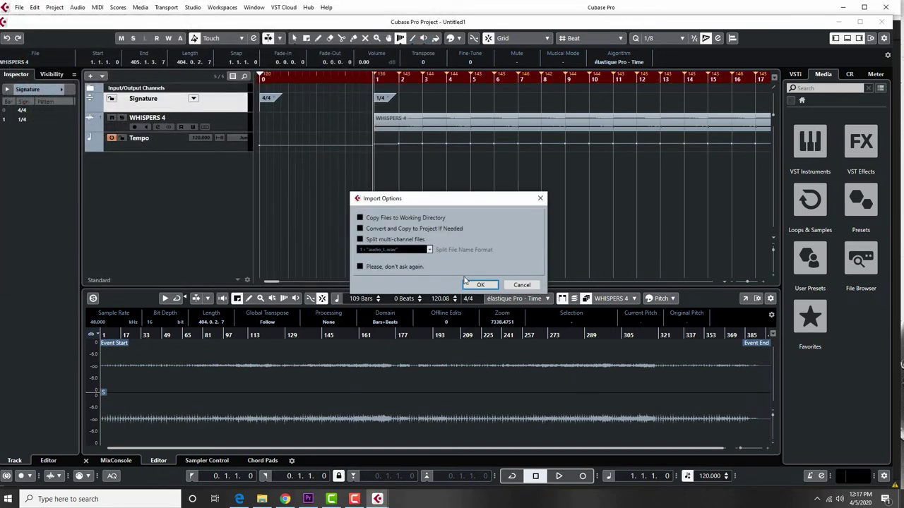
click(478, 285)
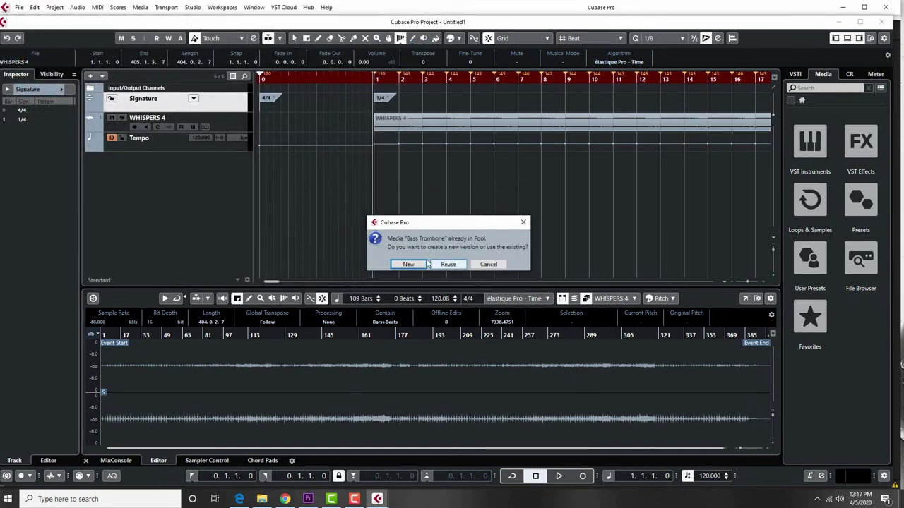
click(448, 264)
click(447, 264)
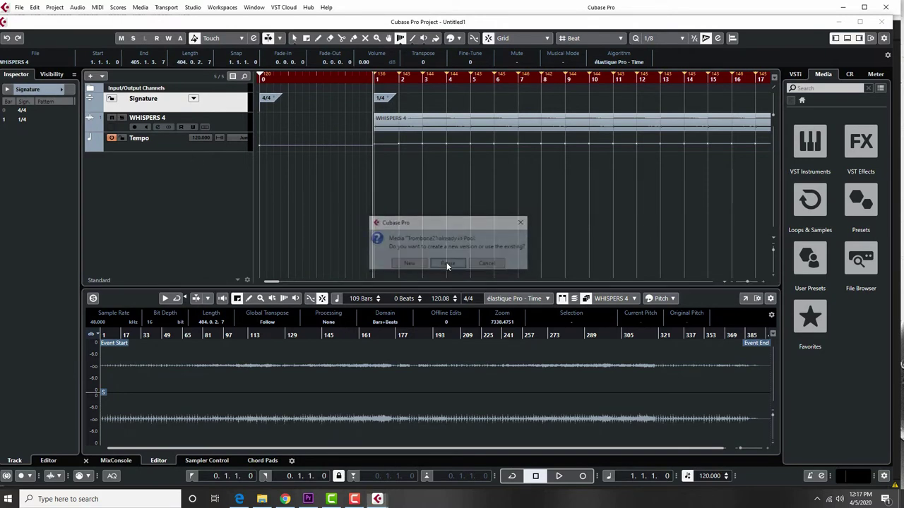
click(448, 265)
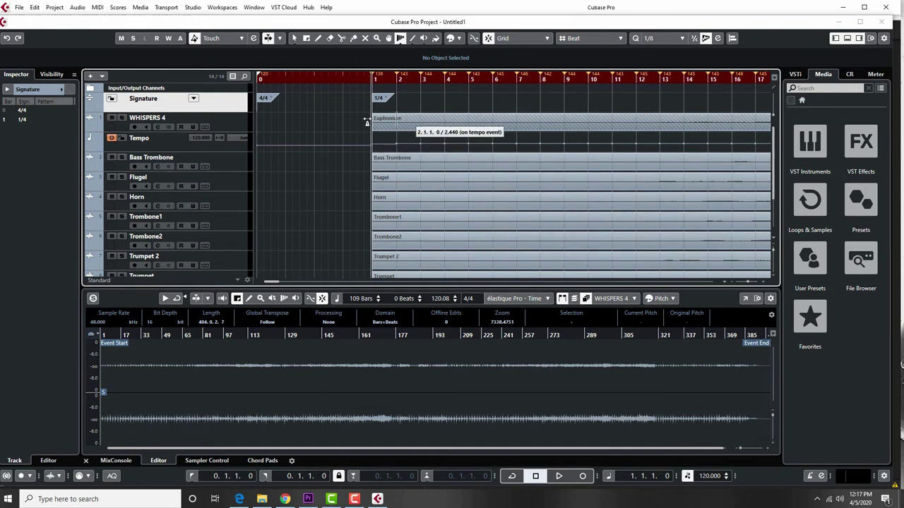
- Move the Euphonium event from the WHISPERS 4 track to a new track below Tuba, and play all the instruments together
click(294, 38)
drag(401, 130, 403, 271)
key(space)
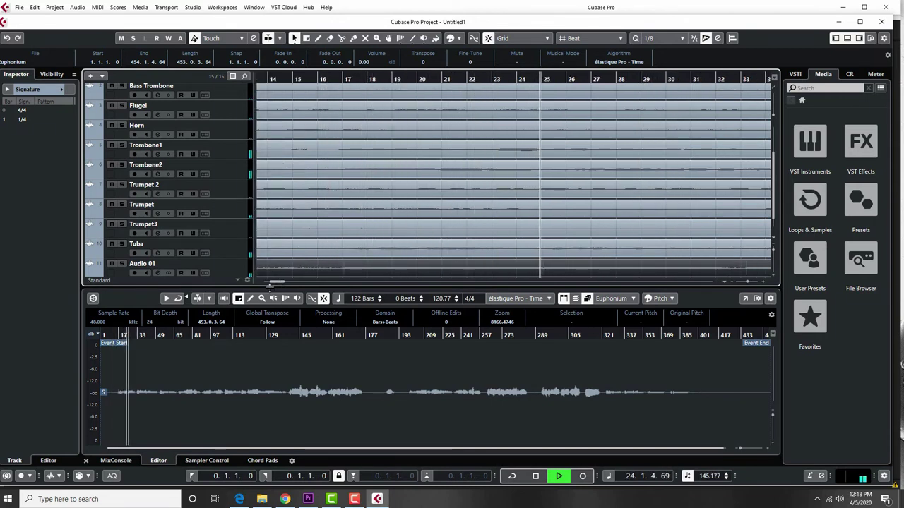
key(space)
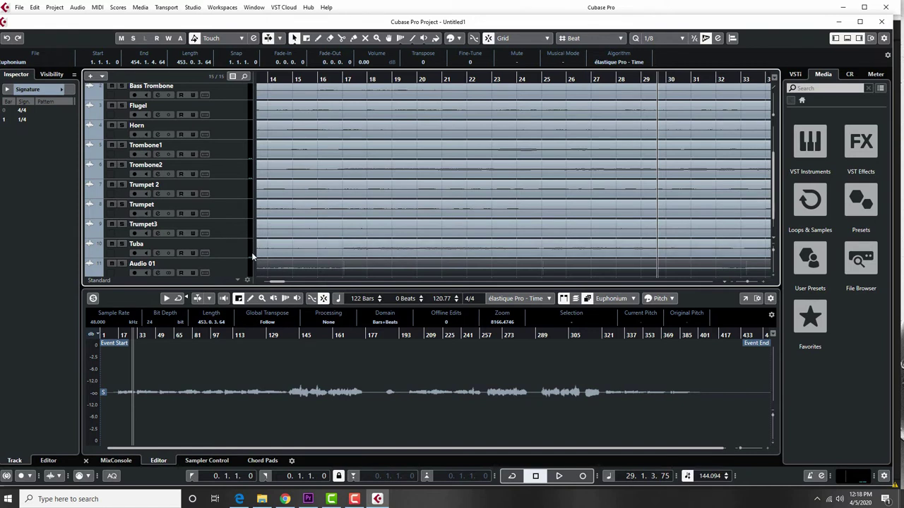
- Open the Trumpet 2 event for VariAudio editing and enlarge the sample editor to show all its note segments
click(335, 193)
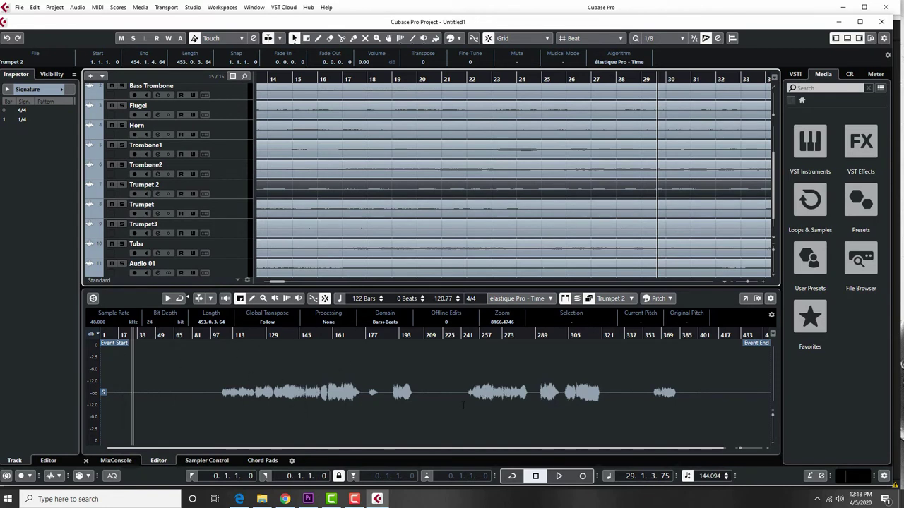
click(132, 305)
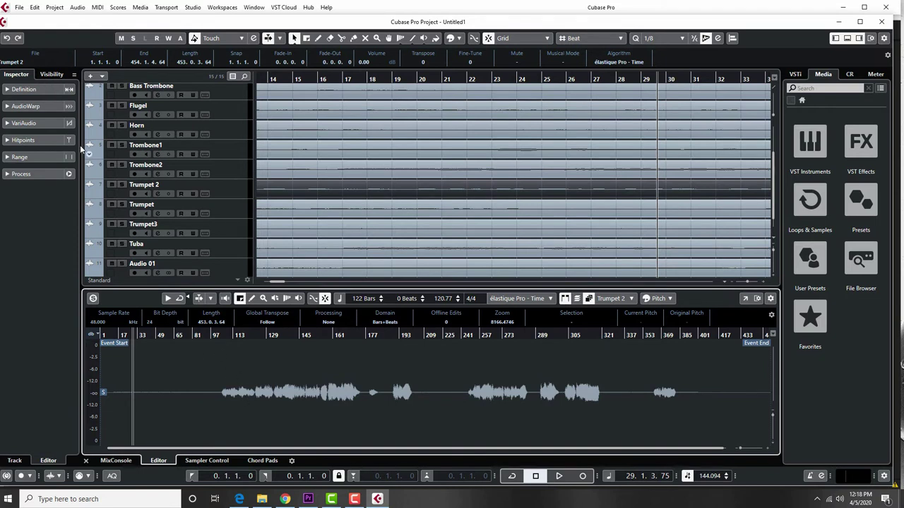
click(29, 123)
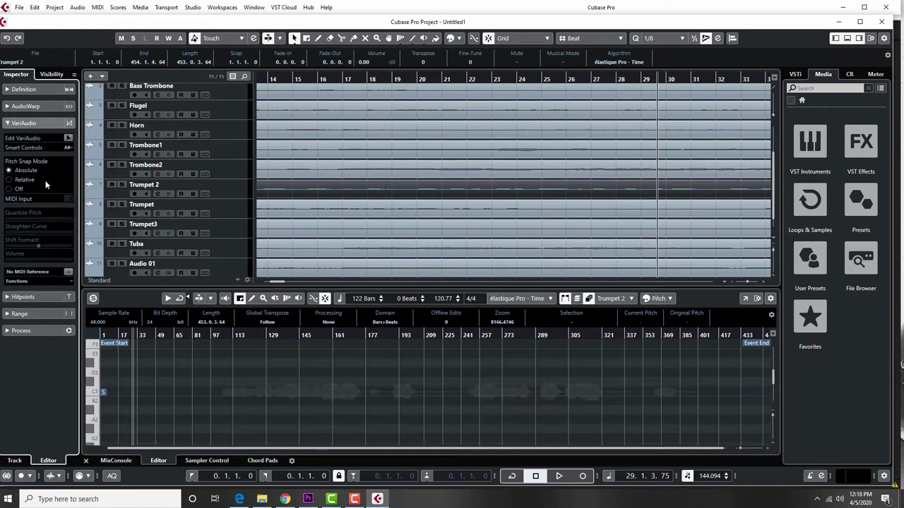
click(68, 139)
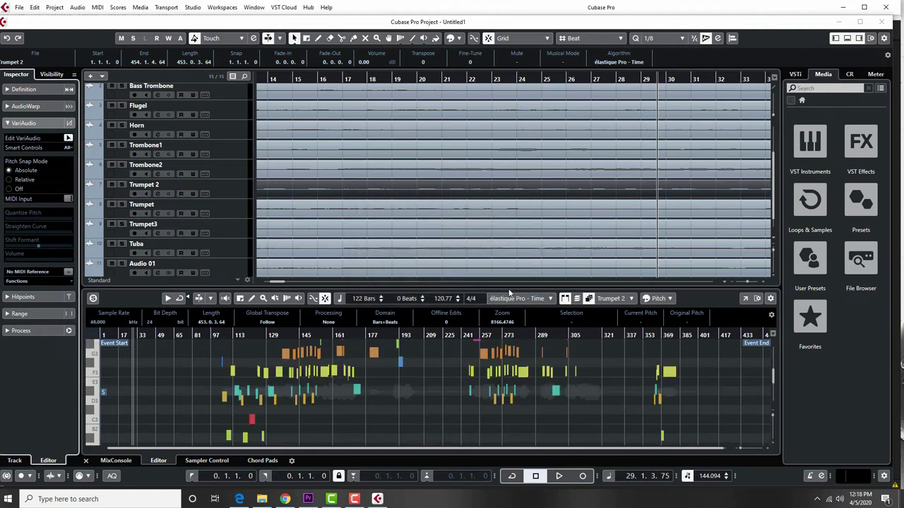
drag(509, 292, 458, 147)
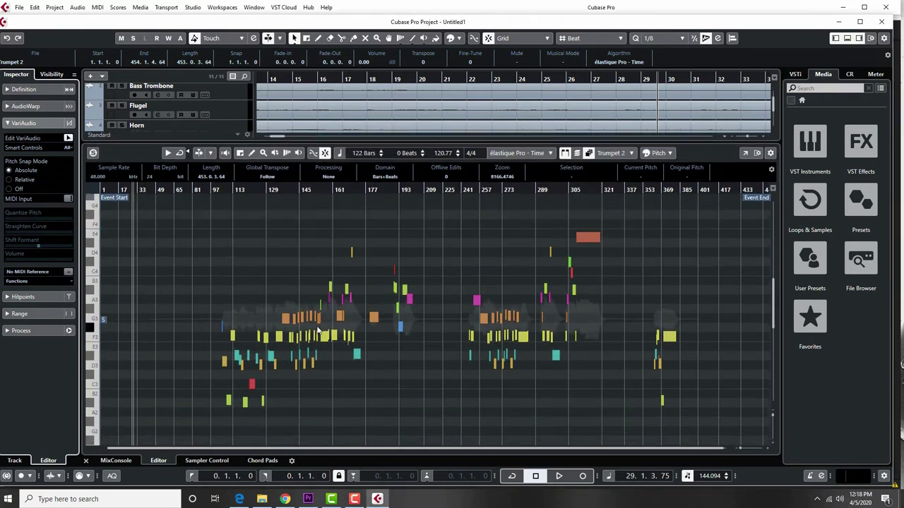
- Play the Trumpet 2 part from bar 99, soloing it through the sample editor, and stop playback
click(213, 190)
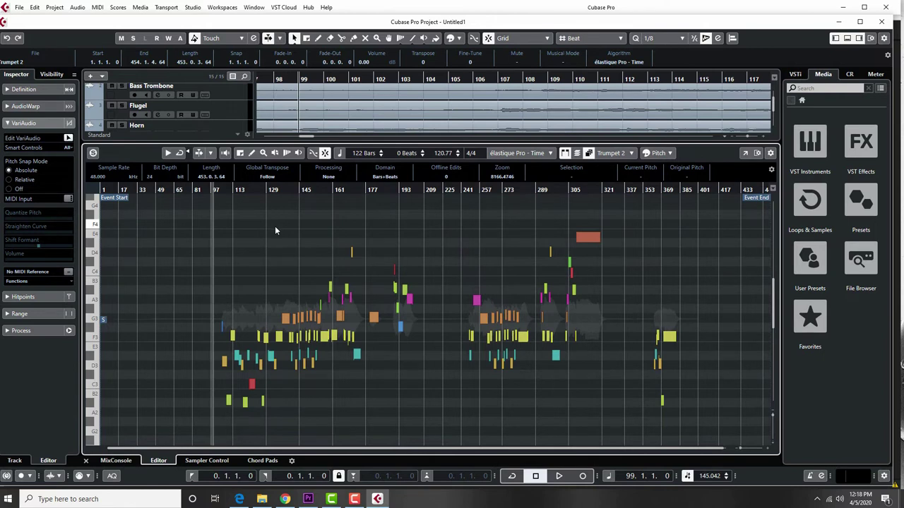
key(space)
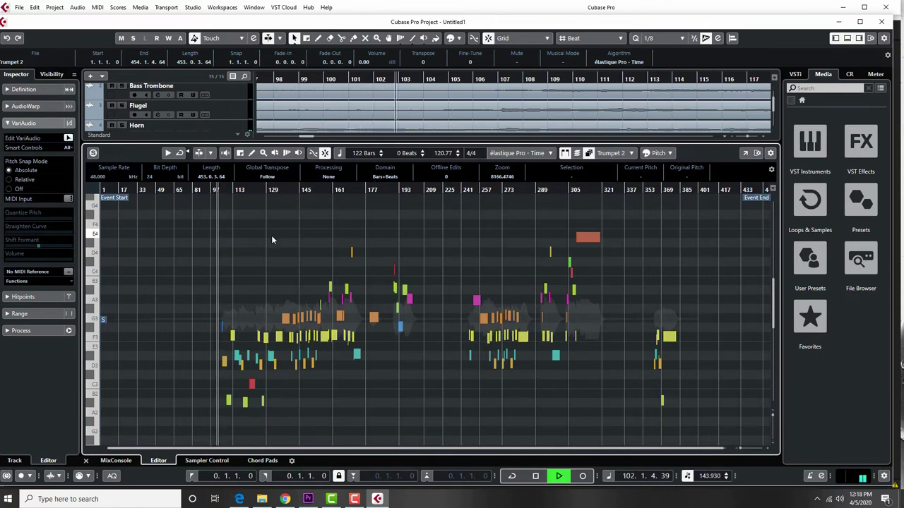
click(93, 152)
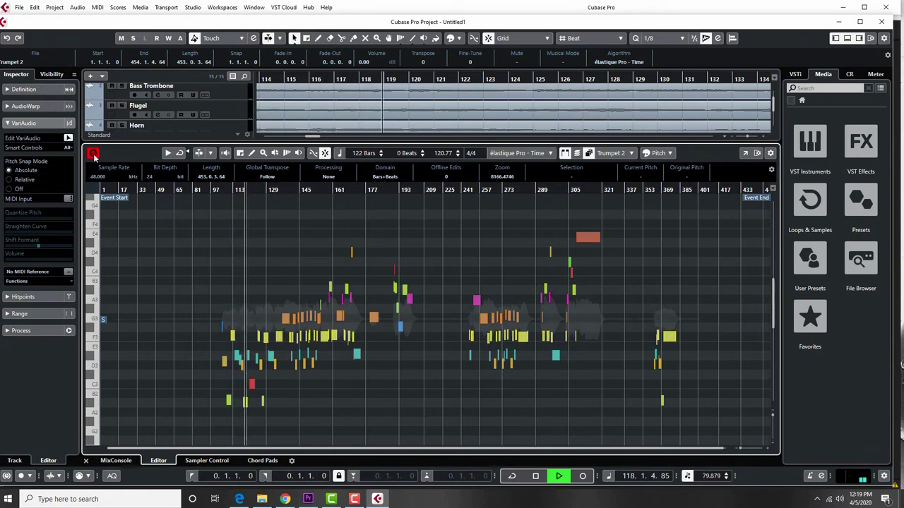
key(space)
- Select all the Trumpet 2 note segments, quantize their timing to the 1/8 grid, and clear the selection
drag(195, 216, 754, 432)
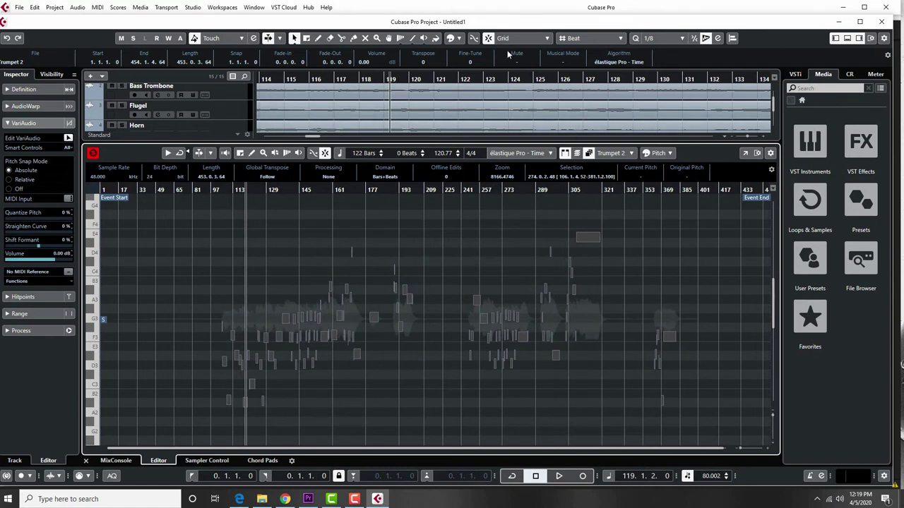
click(636, 39)
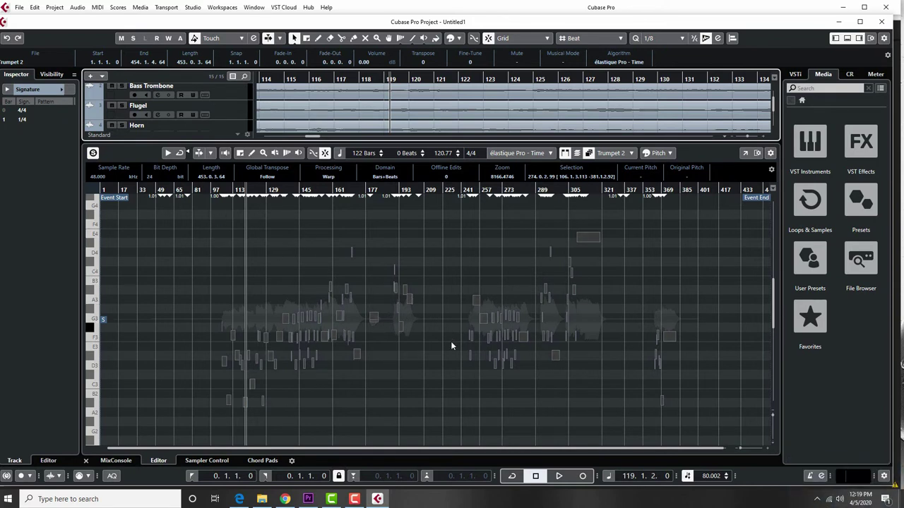
click(477, 405)
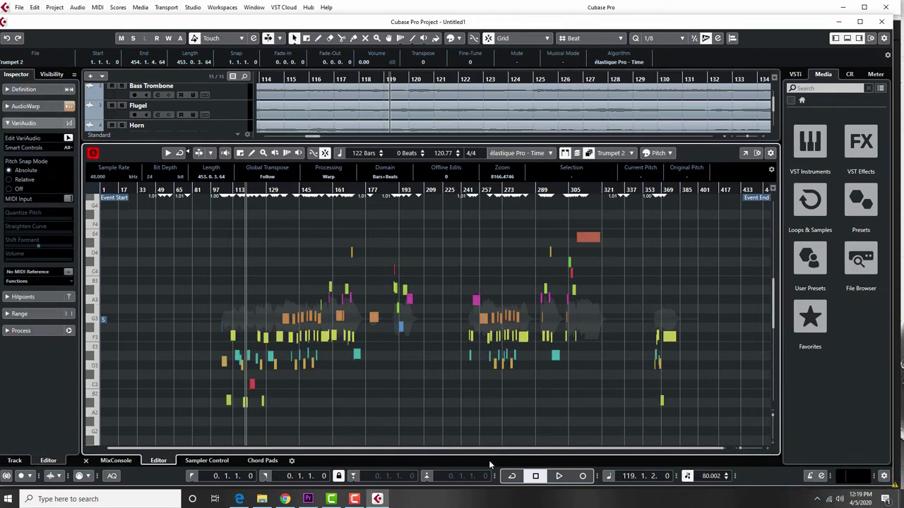
- Play the quantized opening notes of Trumpet 2 from about bar 107 to bar 123
drag(764, 450, 770, 452)
drag(253, 451, 241, 452)
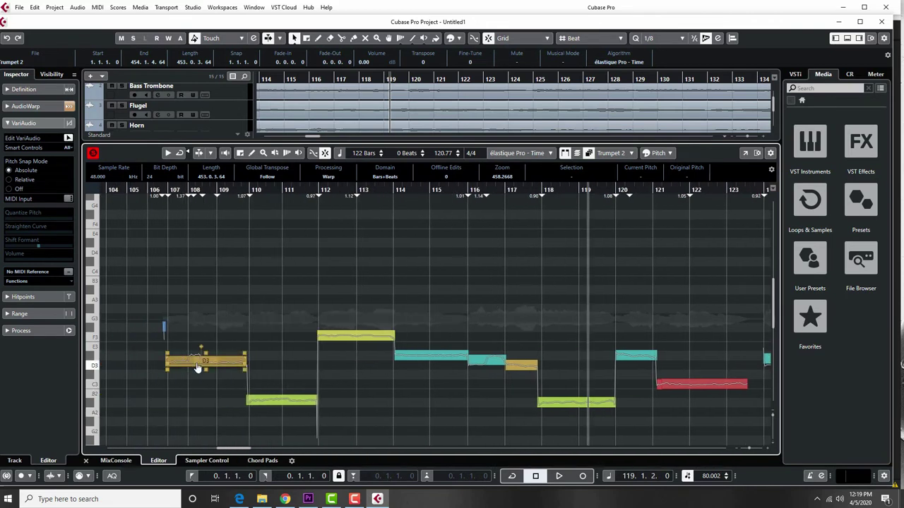
click(164, 188)
key(space)
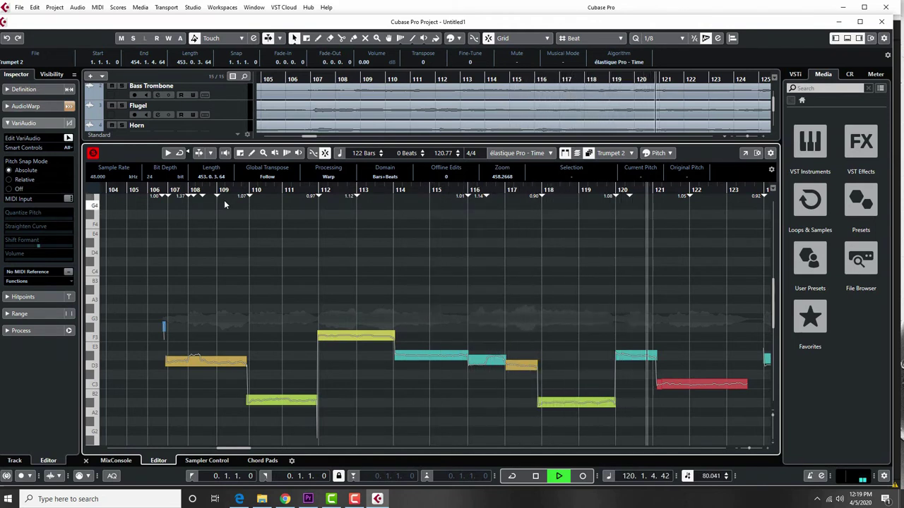
key(space)
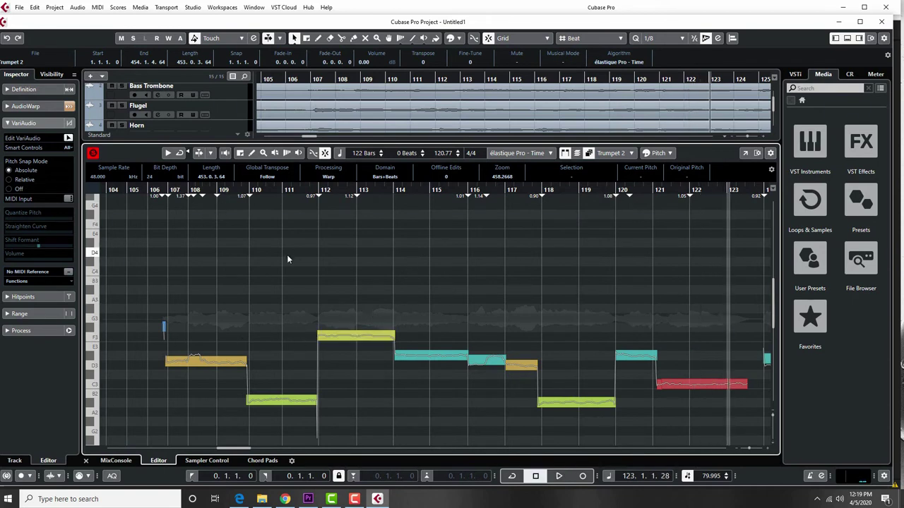
- Select the Trumpet 2 note segments from bar 112 to bar 123 and set their Quantize Pitch to 47 %
drag(337, 273, 702, 431)
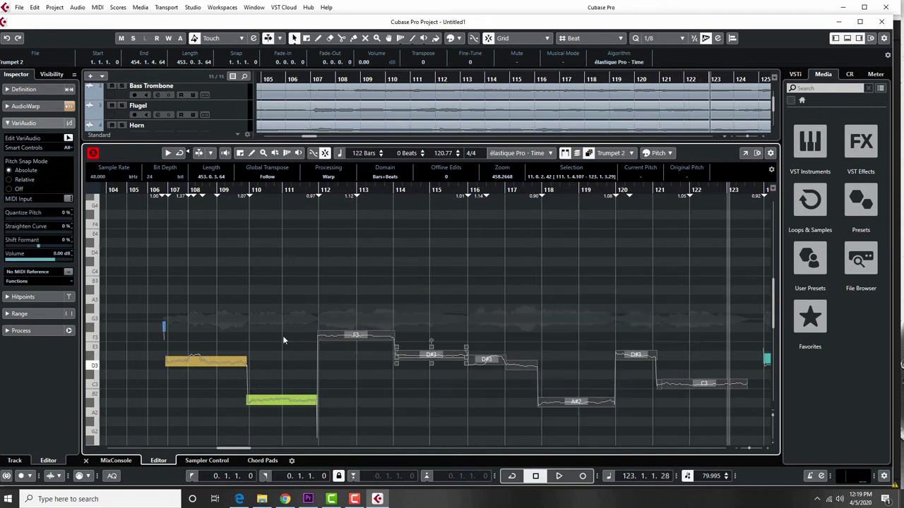
drag(9, 223, 16, 222)
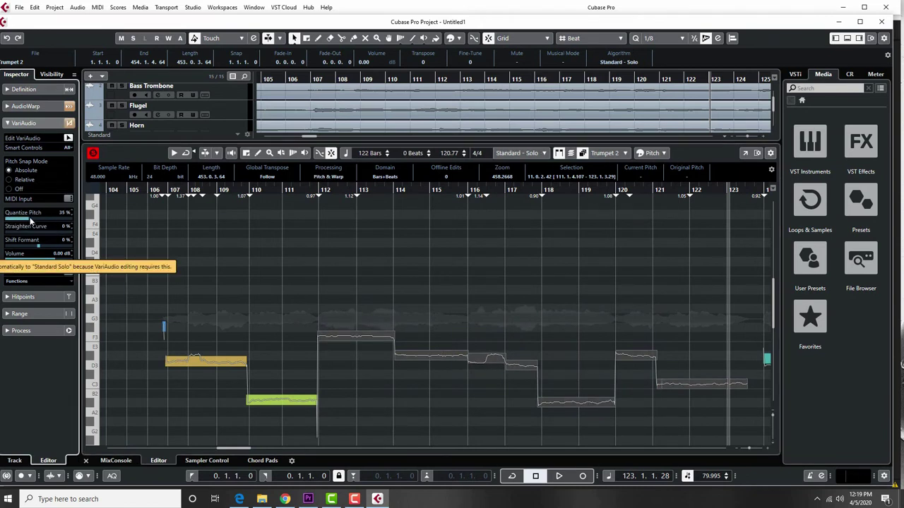
drag(34, 221, 78, 206)
click(51, 219)
mouse_move(50, 218)
mouse_down()
mouse_move(15, 225)
mouse_move(37, 221)
mouse_up()
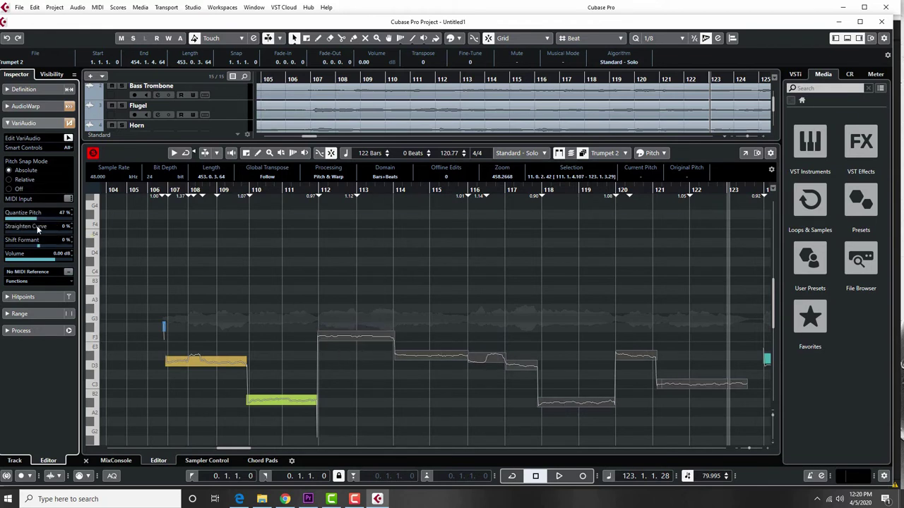
- Audition the selected segments from bar 112 with Straighten Curve at 100 %, and reduce it to 77 %
drag(10, 235, 77, 222)
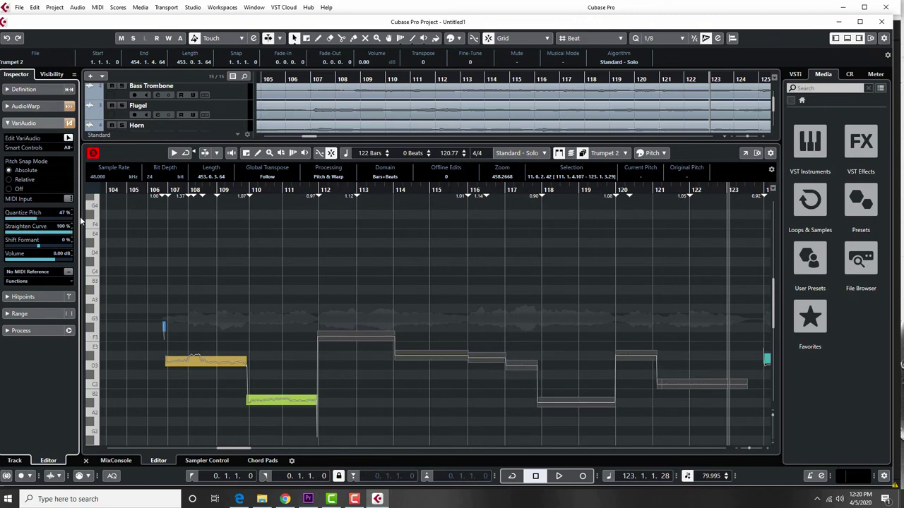
double_click(319, 192)
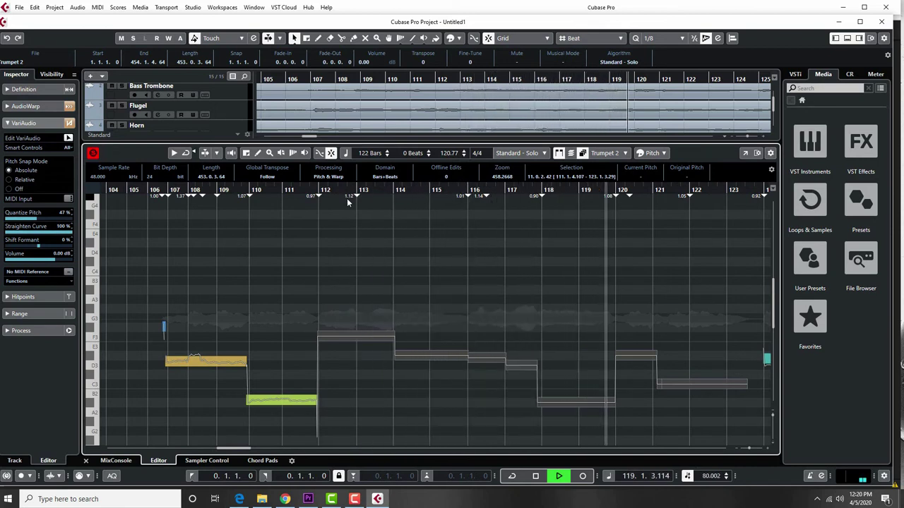
key(space)
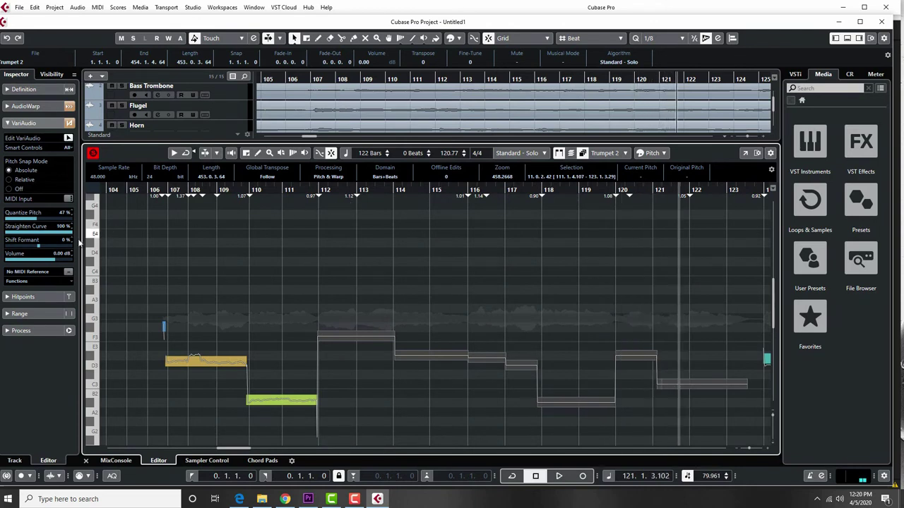
drag(69, 231, 65, 235)
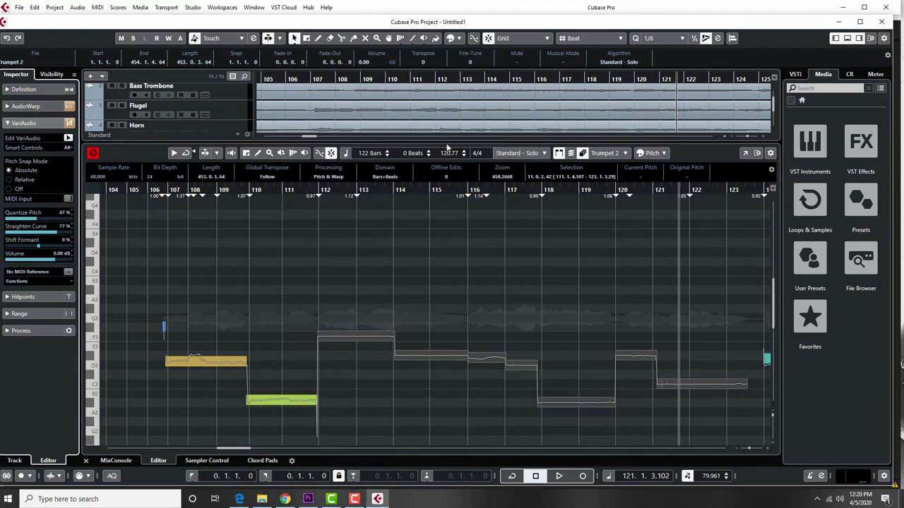
- Shrink the sample editor to show more tracks, open the MixConsole, and resize its window to fit the screen
drag(435, 141, 388, 270)
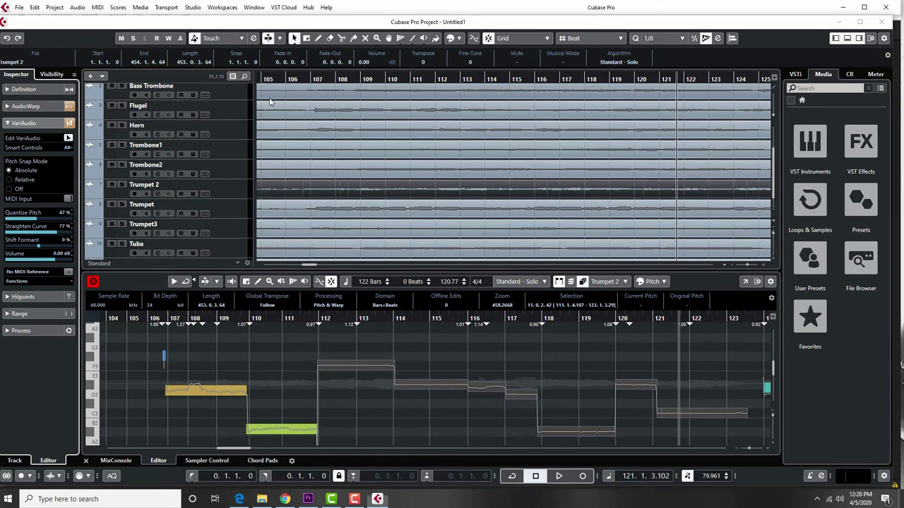
key(F3)
drag(490, 387, 676, 50)
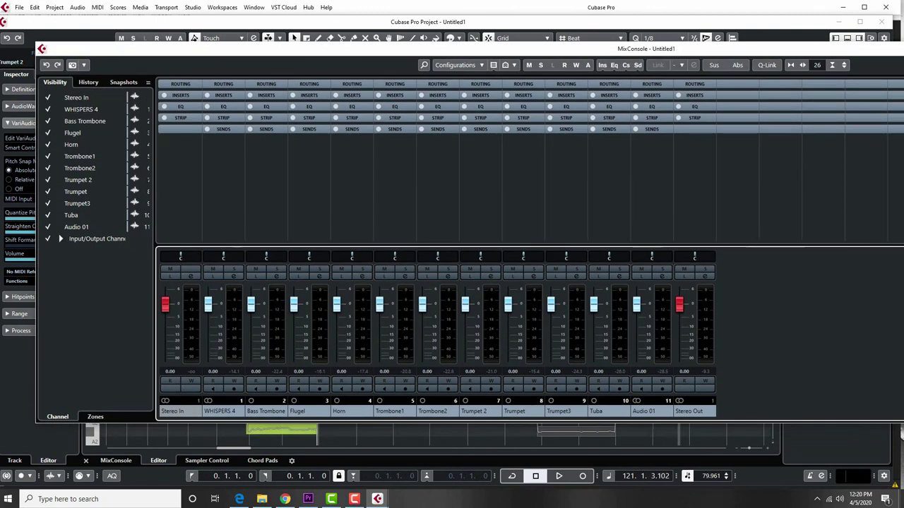
drag(901, 434, 897, 363)
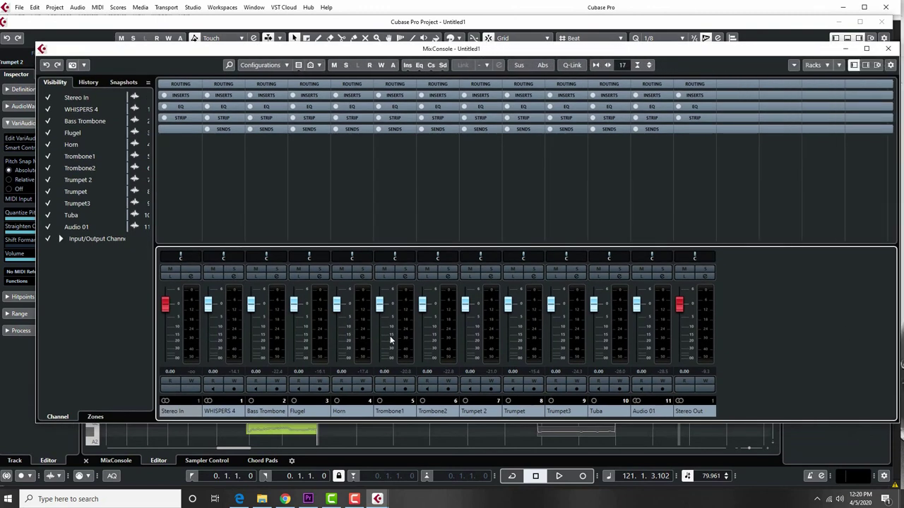
- Rename the Audio 01 channel as eUPHONIUM and close the MixConsole
double_click(647, 411)
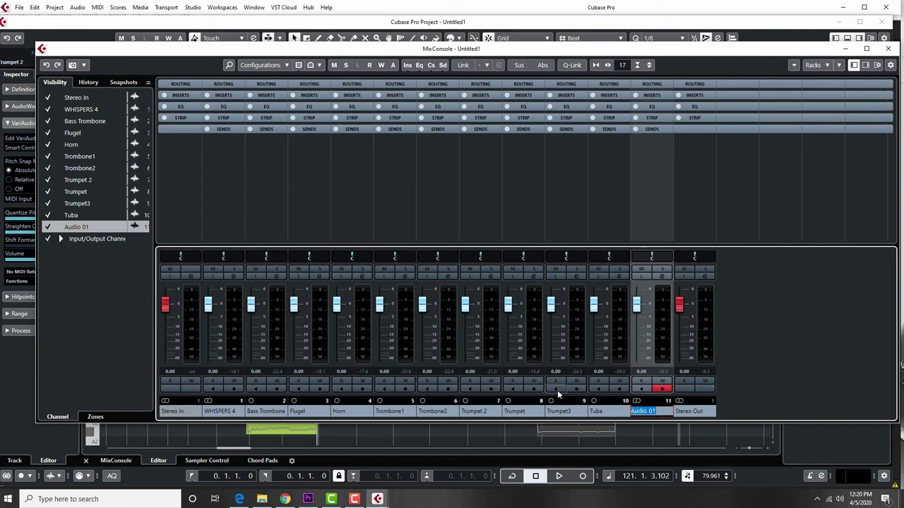
text(Eu)
text(PHONIUM)
key(Return)
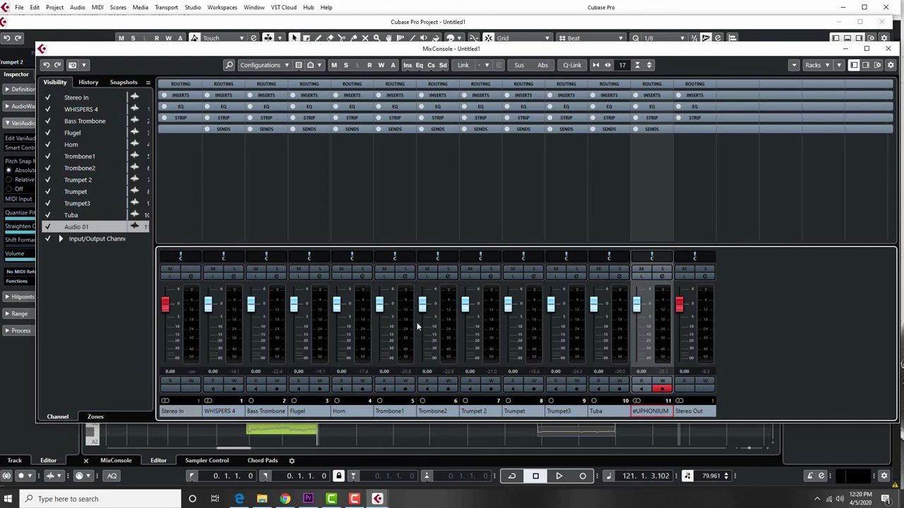
key(F3)
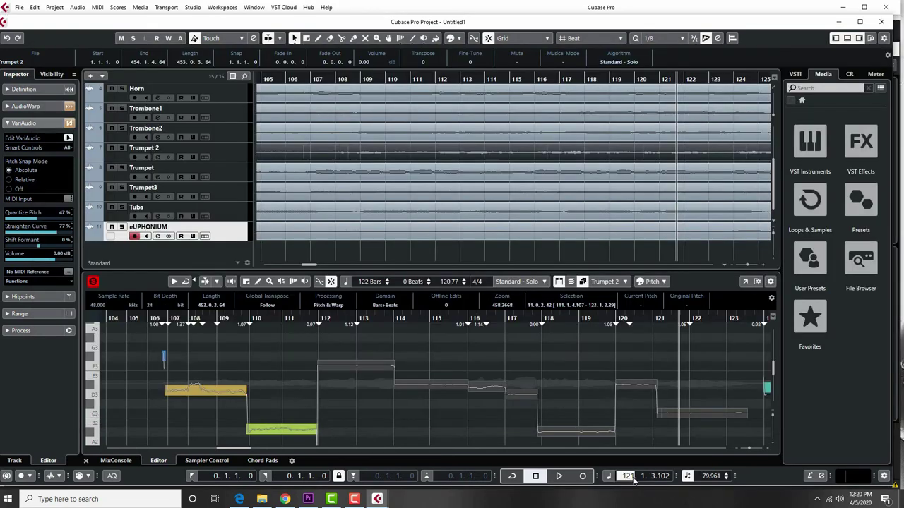
- Turn off the sample editor's solo, play all the tracks from the start of the project, and stop playback
key(space)
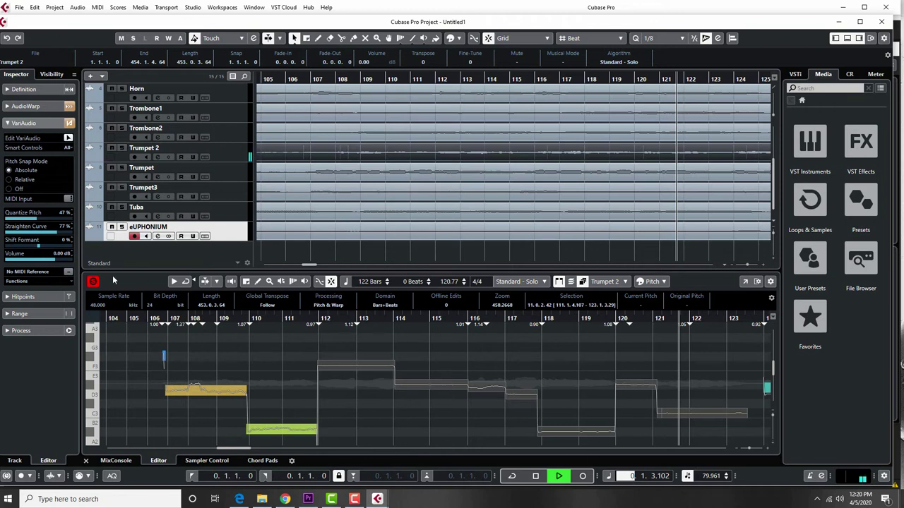
key(Home)
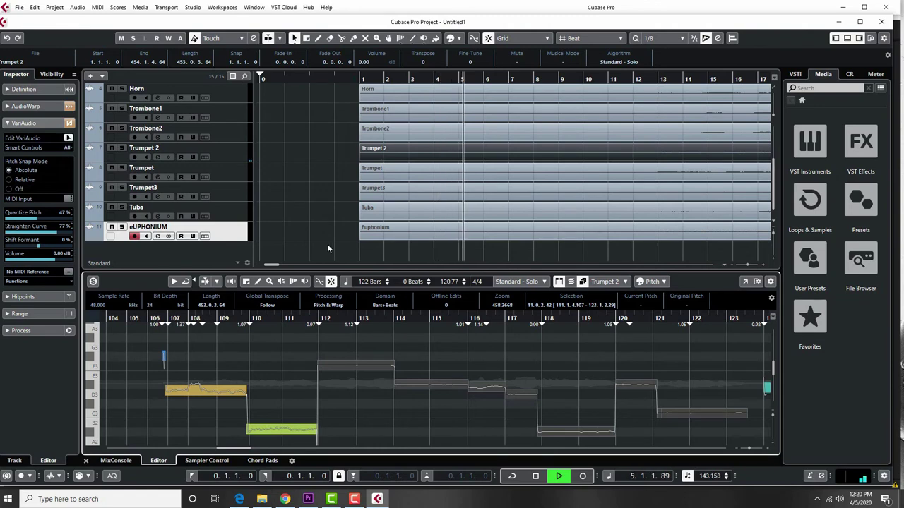
key(space)
- Mute the WHISPERS 4 track
scroll(328, 165, up, 3)
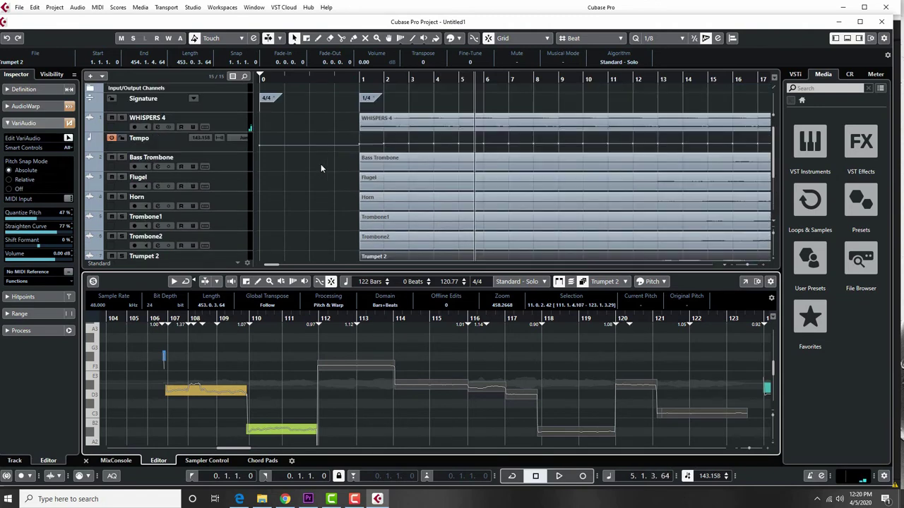
click(112, 118)
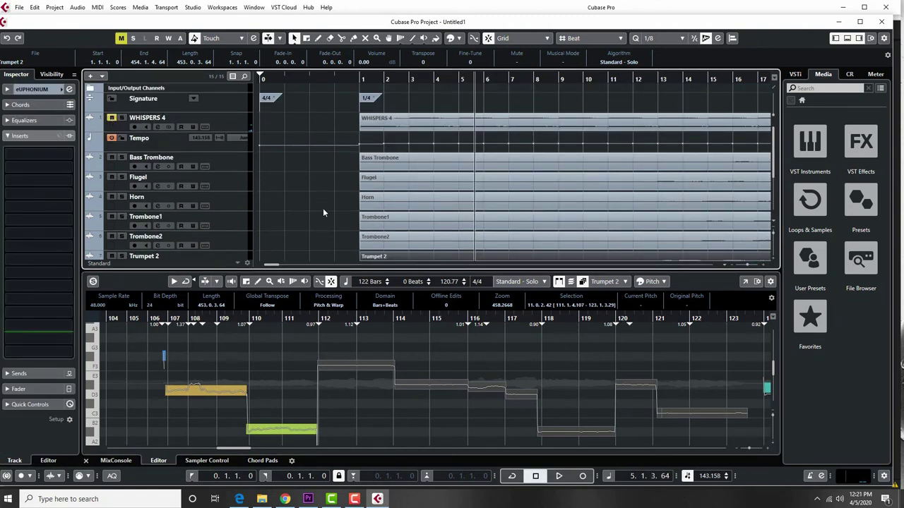
scroll(343, 211, down, 2)
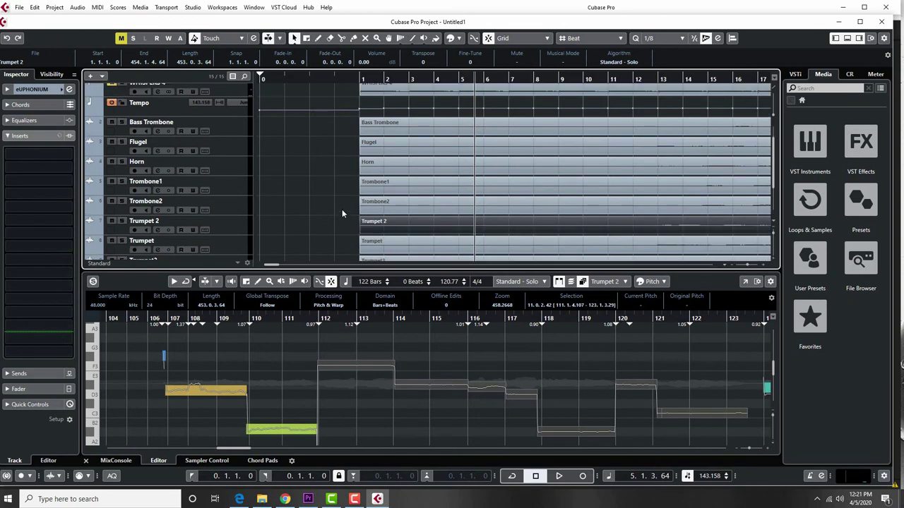
- Play the instruments with the MixConsole open to examine each channel's level
key(F3)
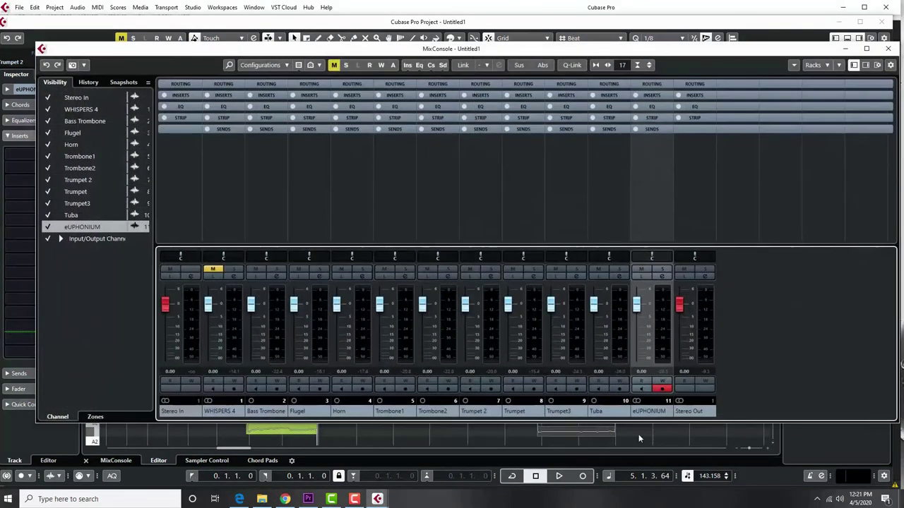
click(560, 476)
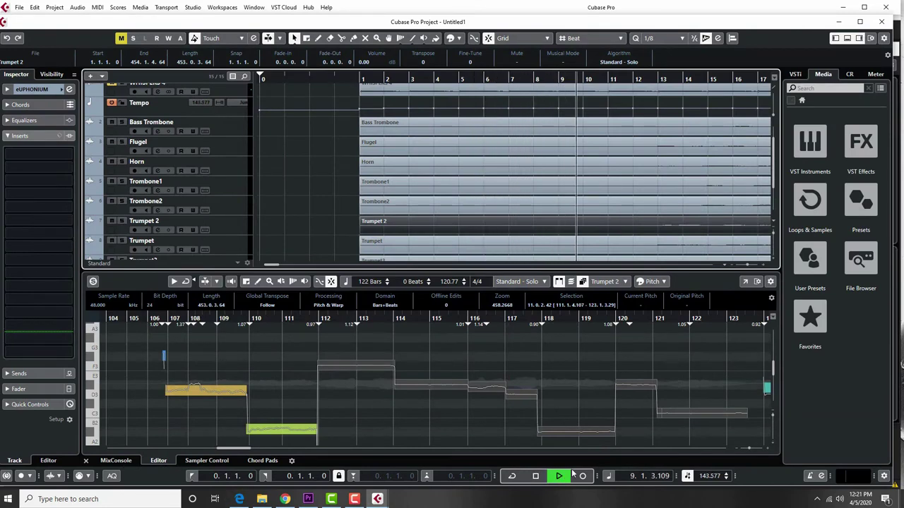
key(F3)
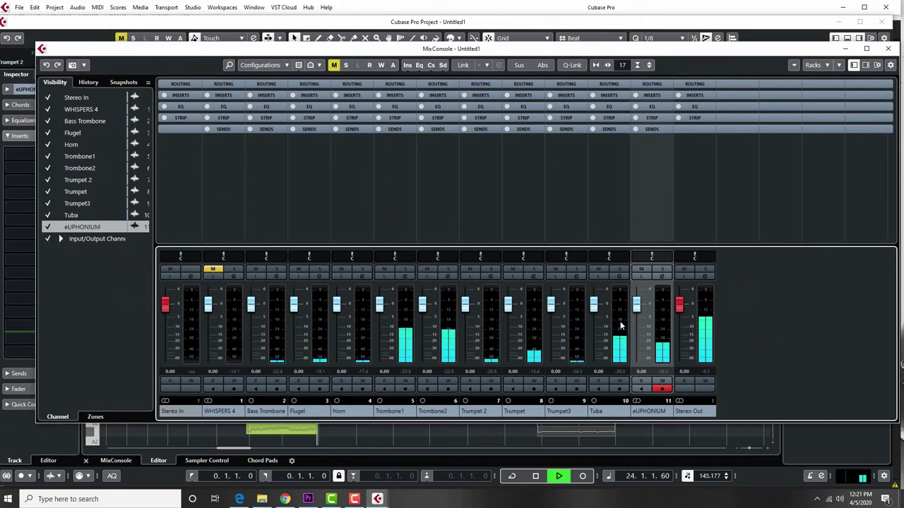
- Raise the eUPHONIUM channel's volume to 3.41 dB during playback, then stop playback
drag(637, 305, 638, 300)
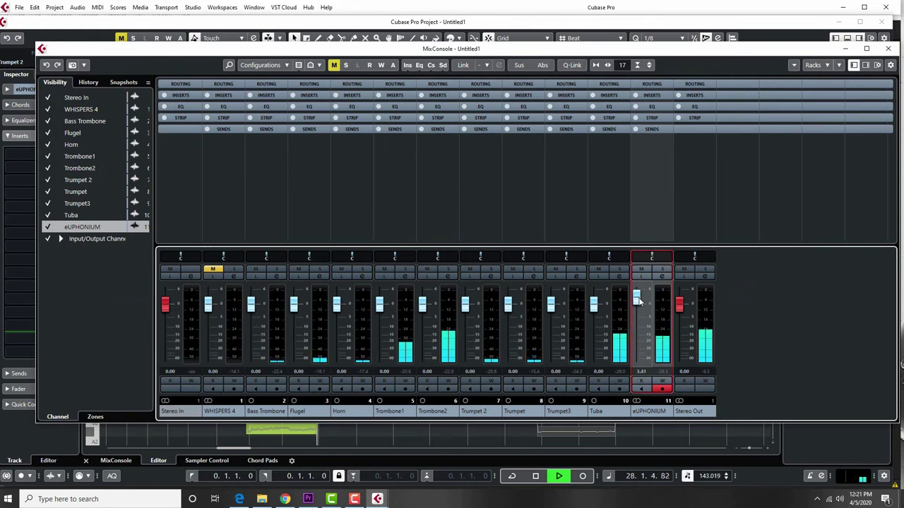
click(432, 312)
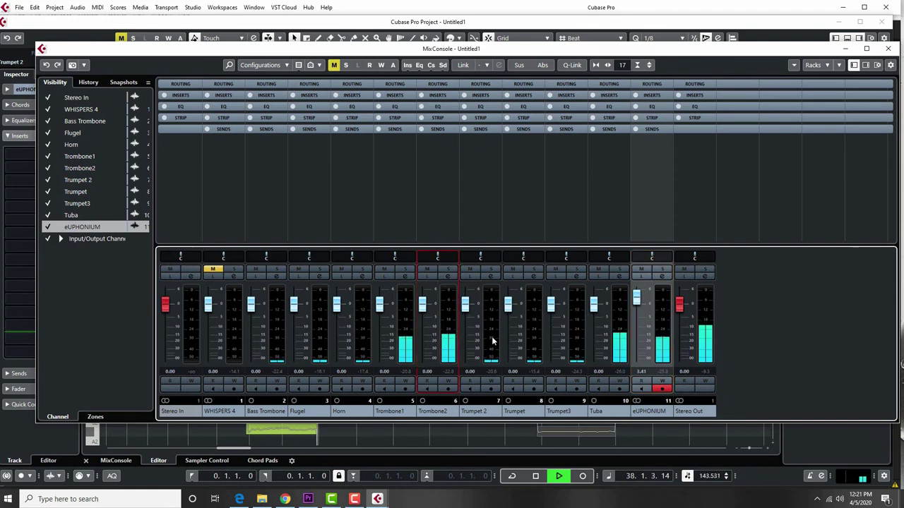
key(space)
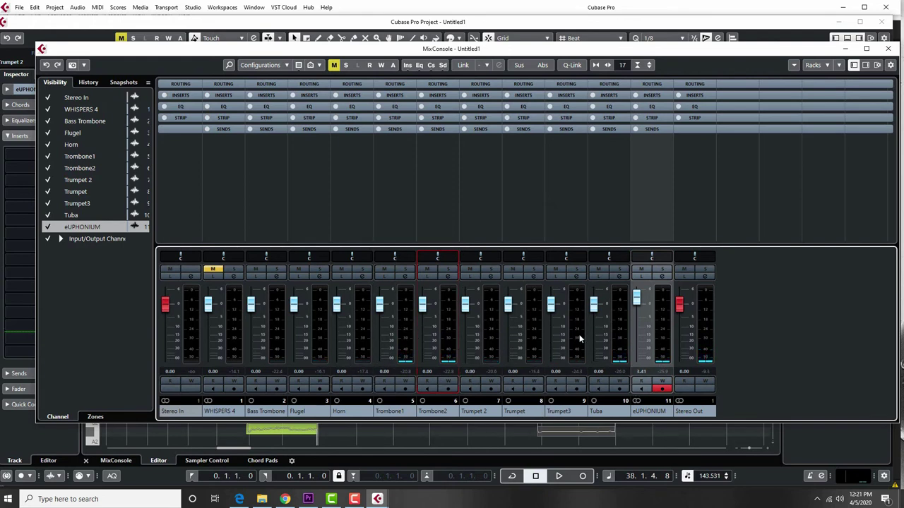
- Enable read and write automation on Trombone2 and Trumpet 2, and record a volume reduction on Trombone2 during playback
click(492, 382)
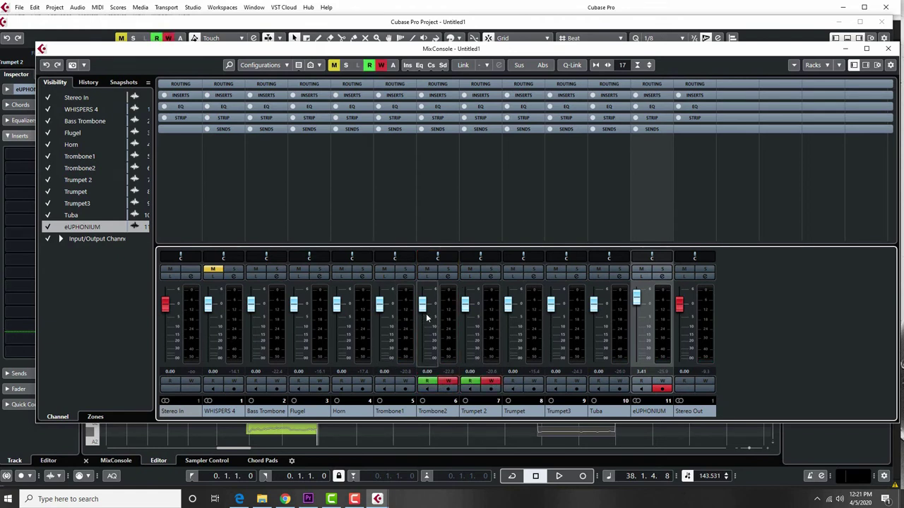
key(space)
mouse_move(425, 313)
mouse_down()
mouse_move(422, 356)
mouse_move(423, 290)
mouse_move(424, 312)
mouse_up()
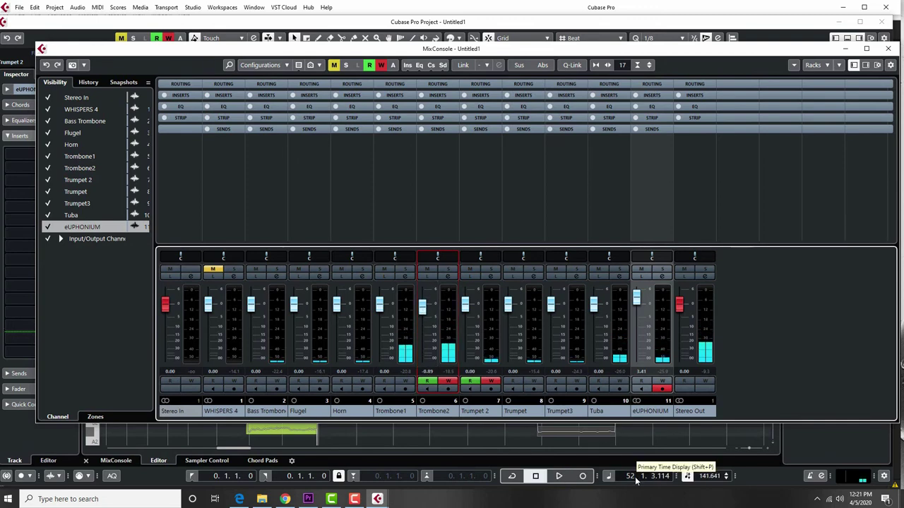
- Play the Trombone2 volume automation from bar 42 with the MixConsole open, and raise the eUPHONIUM channel's volume to 5.13 dB
click(630, 477)
key(Return)
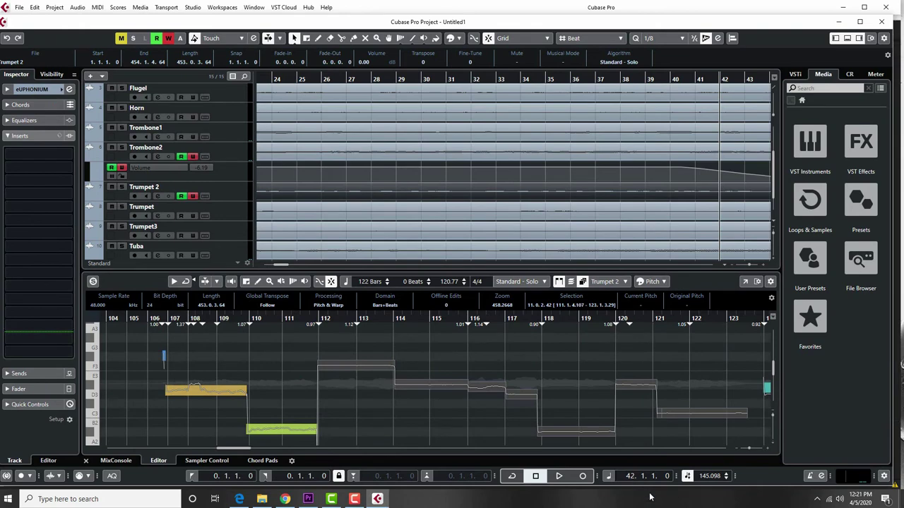
key(F3)
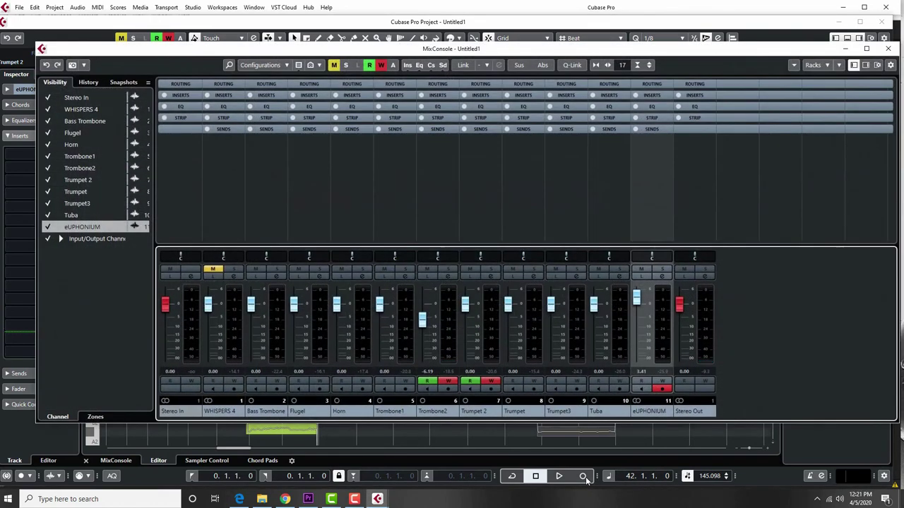
key(space)
mouse_move(422, 332)
mouse_down()
mouse_move(422, 346)
mouse_move(422, 308)
mouse_move(434, 326)
mouse_up()
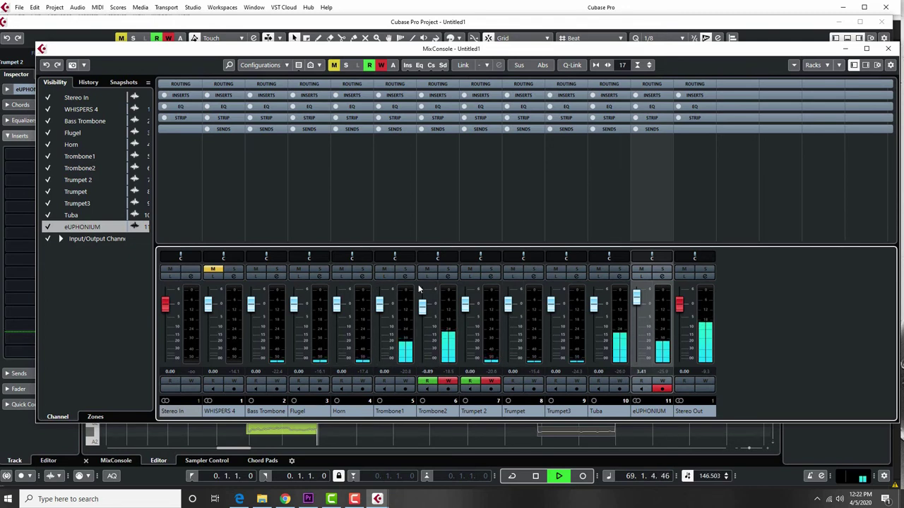
drag(636, 295, 637, 300)
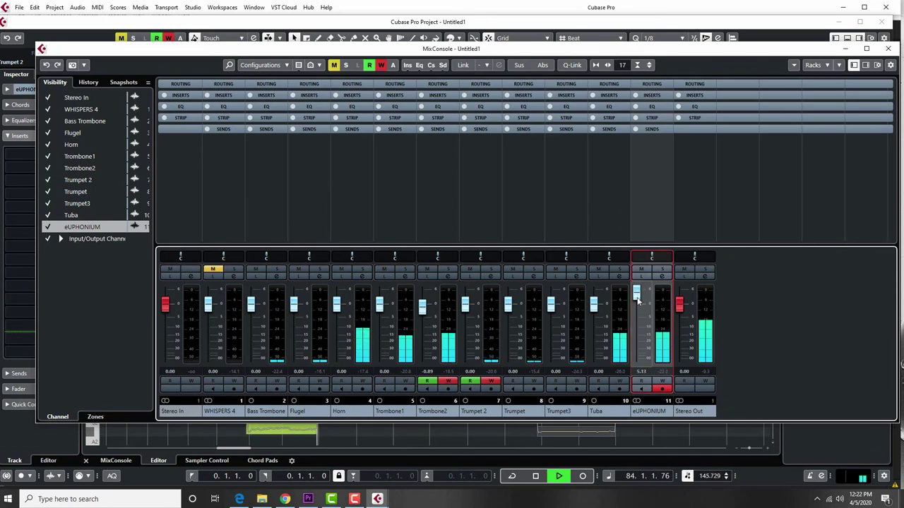
key(space)
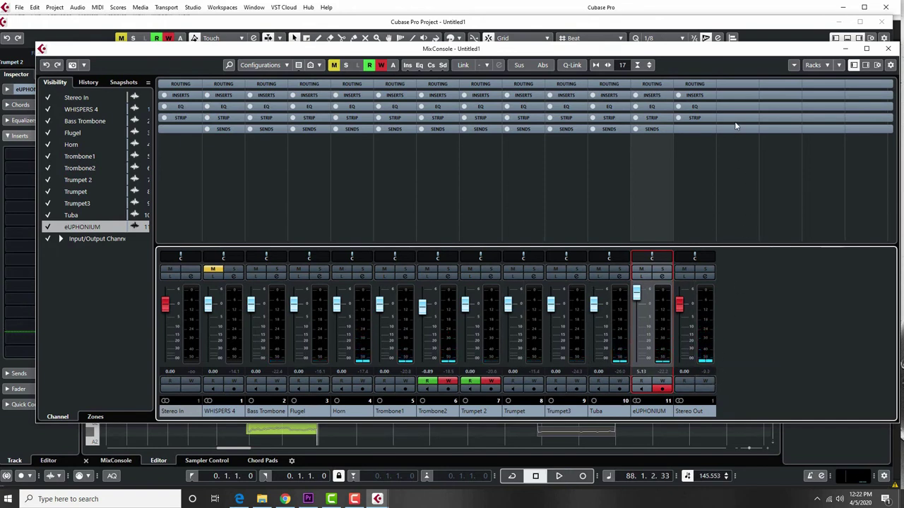
- Insert the EW Spaces II reverb as the first effect on the Stereo Out channel and move its window aside
click(693, 96)
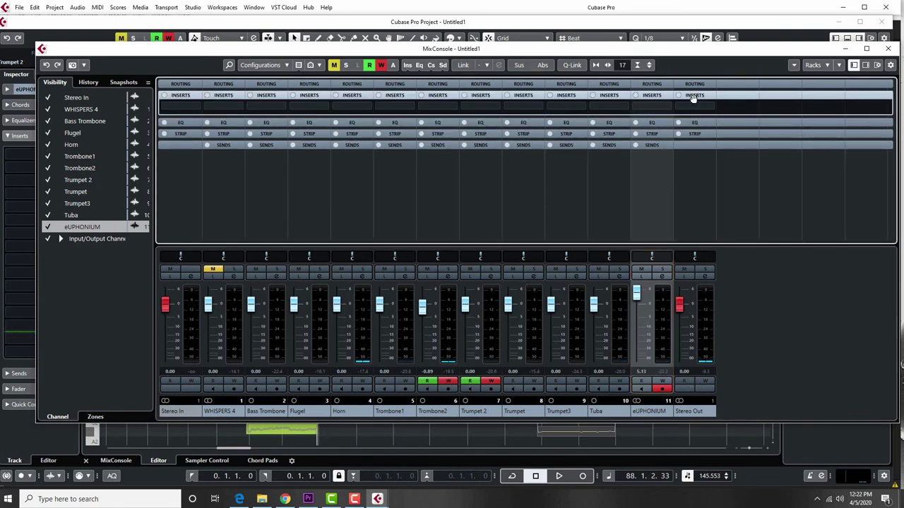
click(693, 107)
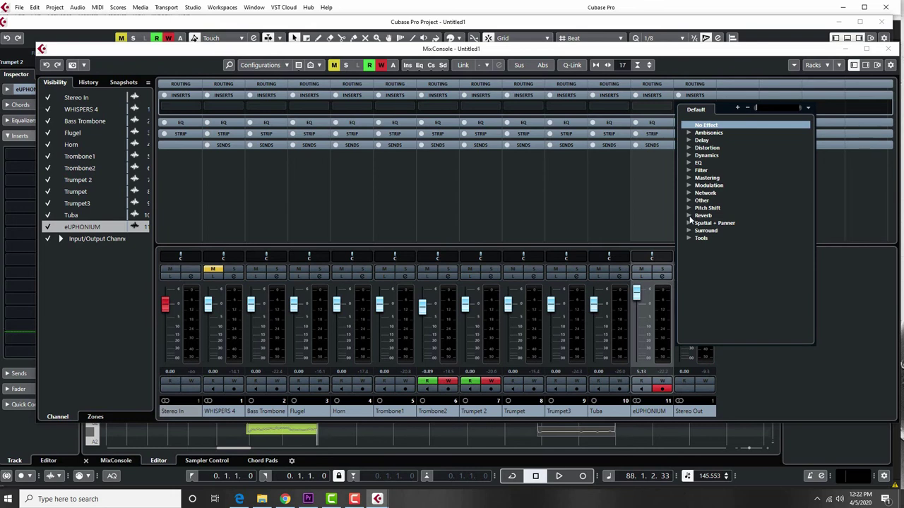
click(690, 215)
click(690, 215)
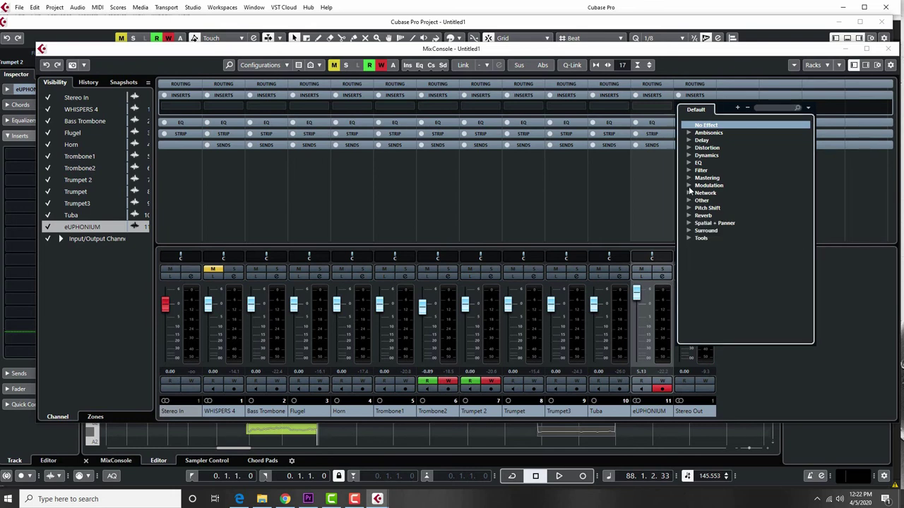
click(690, 201)
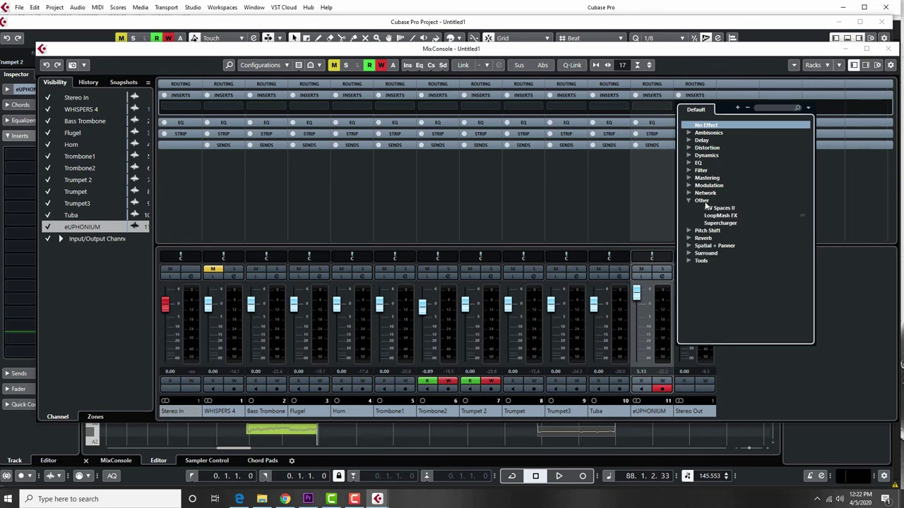
click(716, 209)
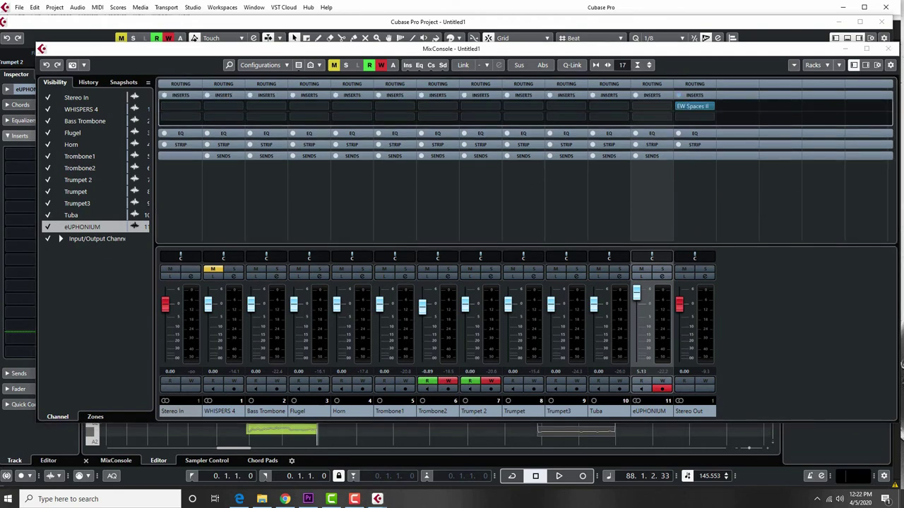
drag(868, 85, 166, 56)
- Choose the Northwest Hall ST FR 2.6s impulse in EW Spaces II
click(155, 215)
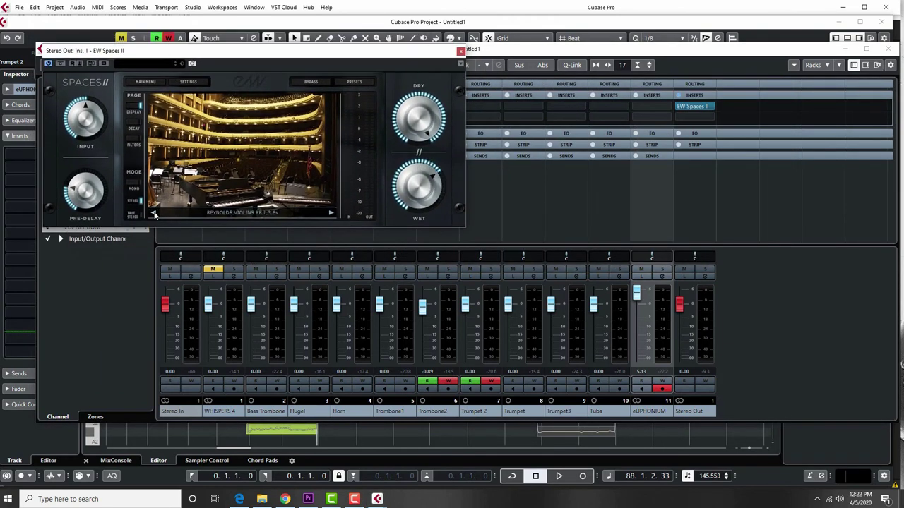
click(156, 215)
click(155, 216)
click(155, 214)
click(155, 214)
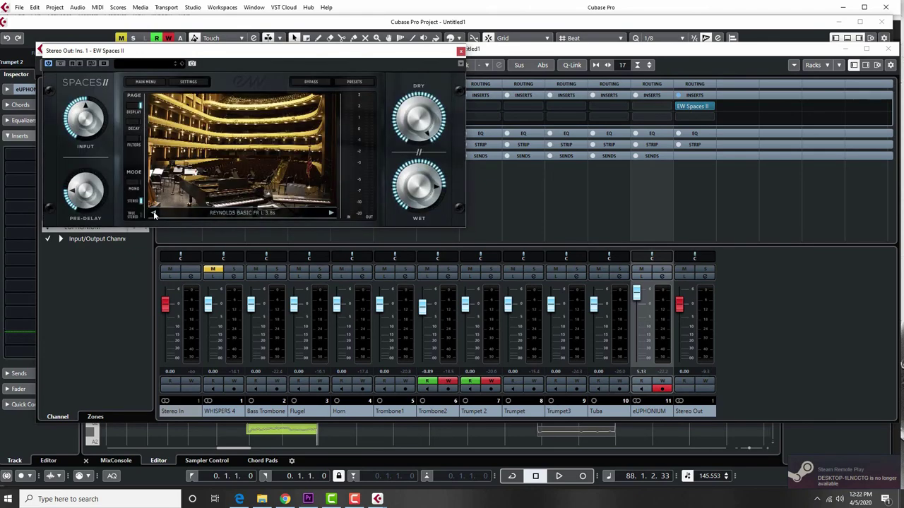
click(155, 215)
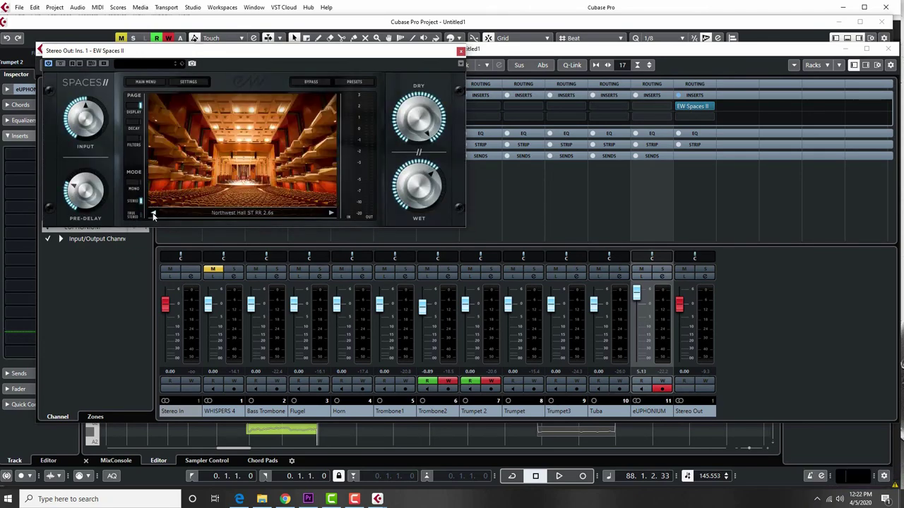
- Play the mix and set the reverb's wet level to about -9 dBFS, then stop playback
key(space)
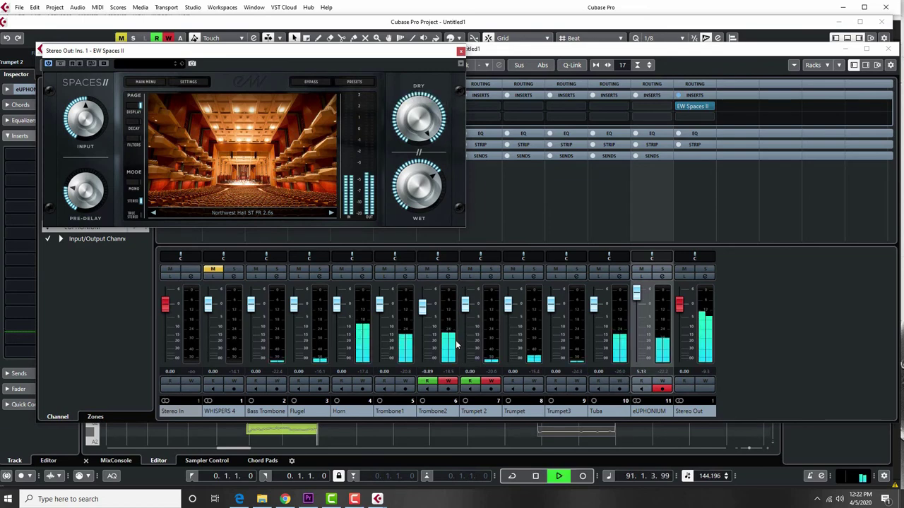
mouse_move(422, 177)
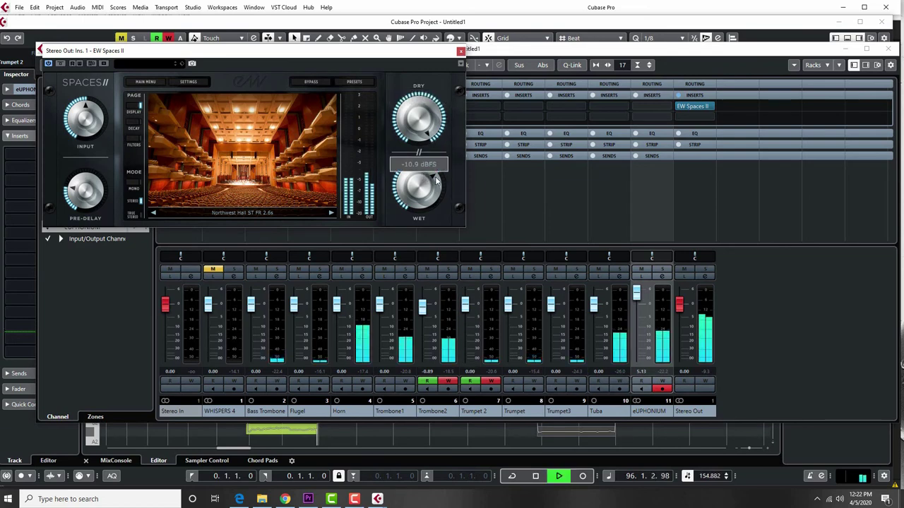
mouse_move(418, 141)
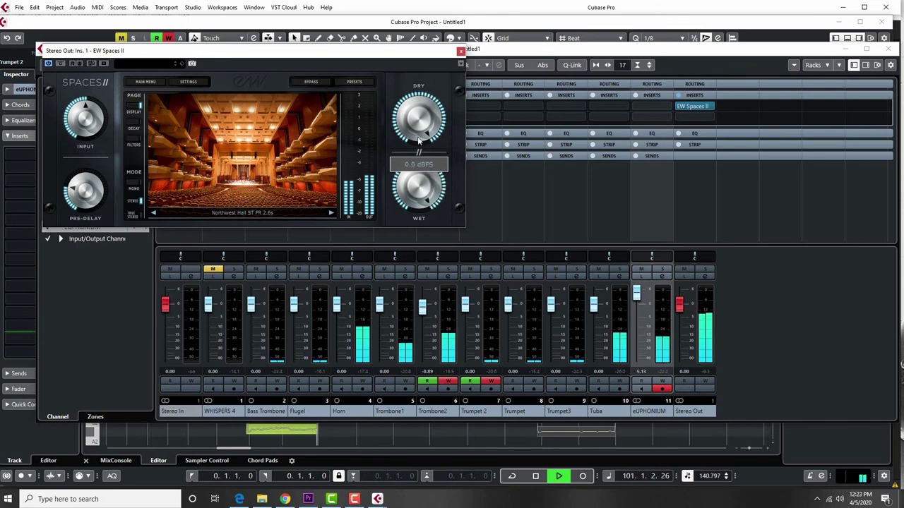
scroll(427, 176, up, 2)
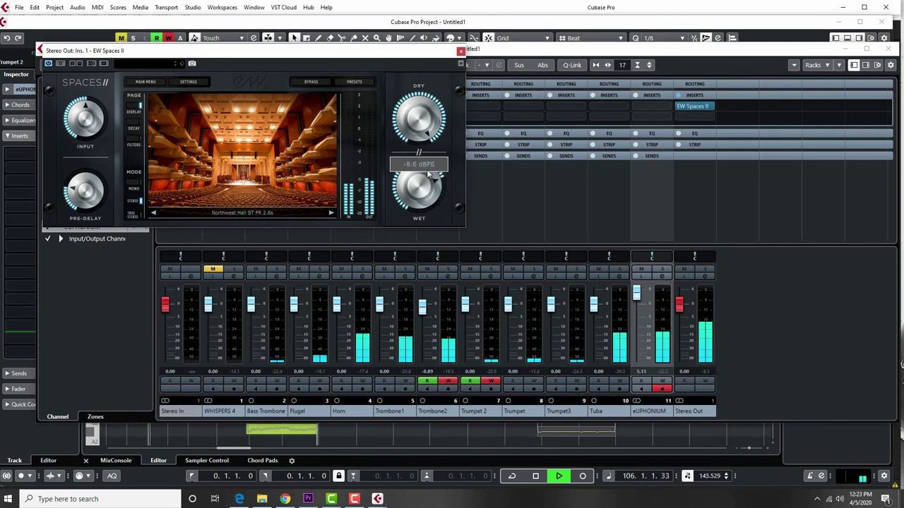
scroll(427, 177, down, 1)
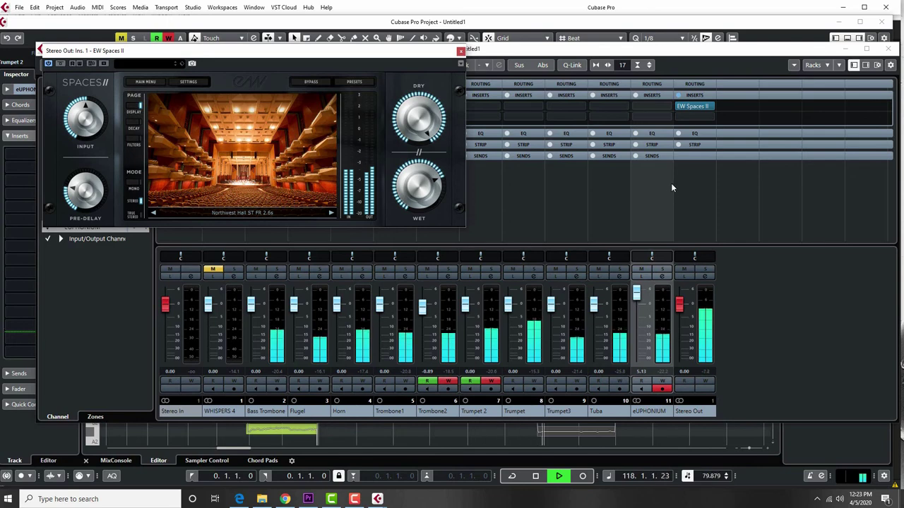
key(space)
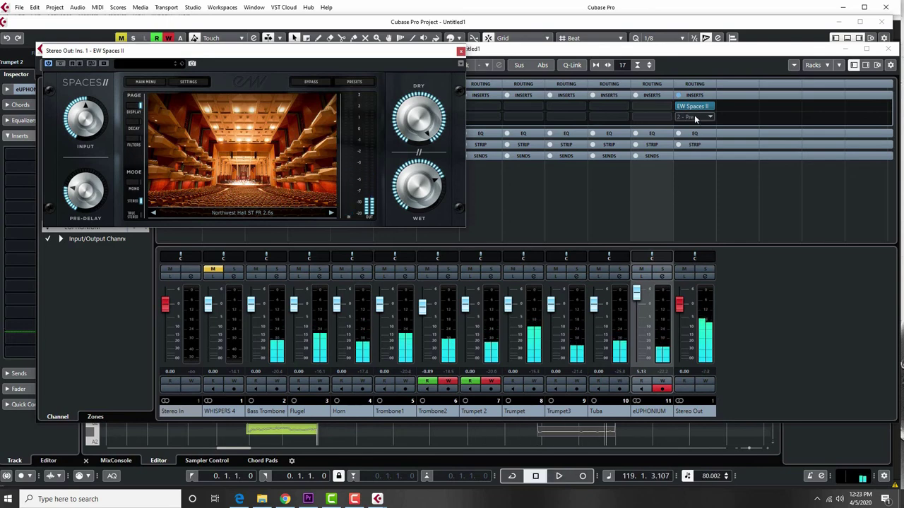
- Insert a Brickwall Limiter as the second effect on Stereo Out and play the mix through it
click(695, 119)
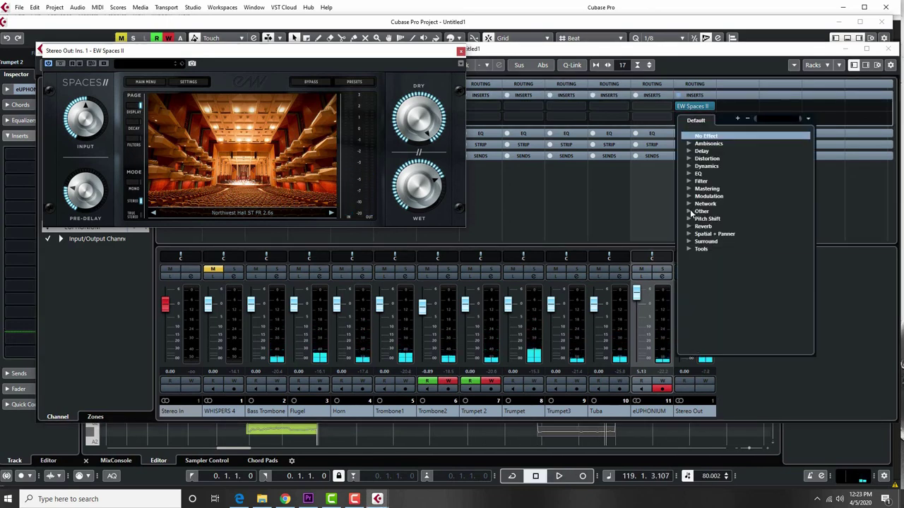
click(690, 167)
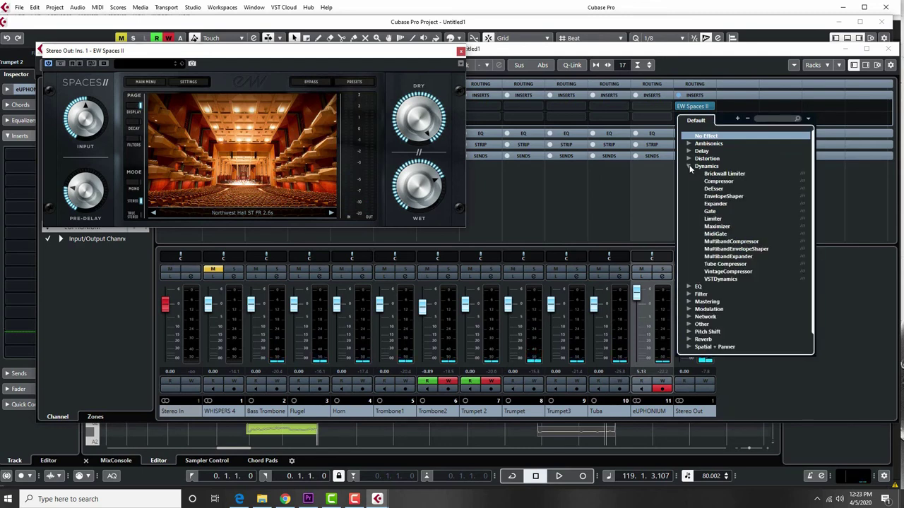
click(730, 174)
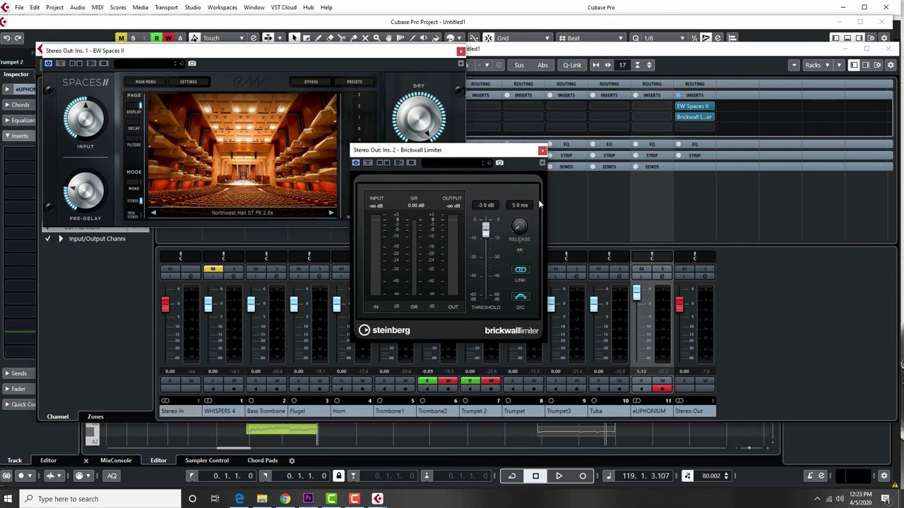
click(542, 151)
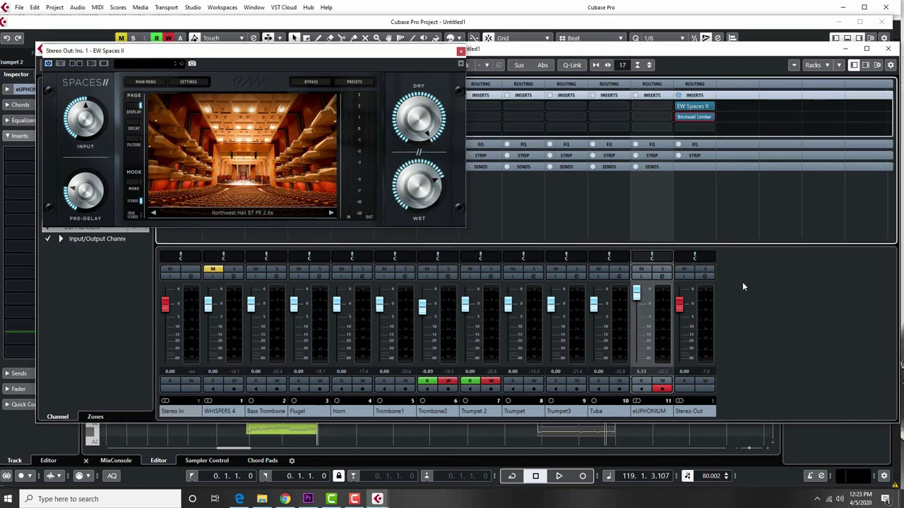
key(space)
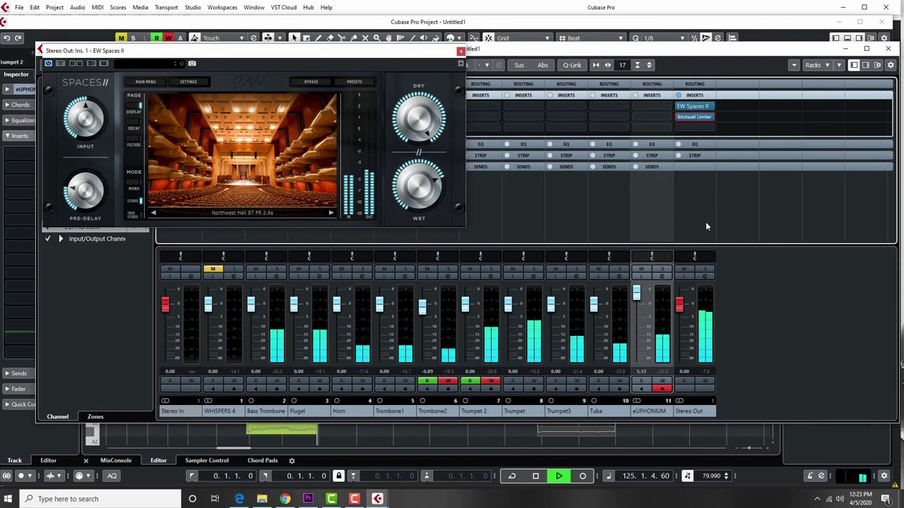
key(space)
- Move the reverb window aside and start an audio mixdown export of Stereo Out with the file name Whispers Final
drag(212, 51, 642, 189)
click(19, 8)
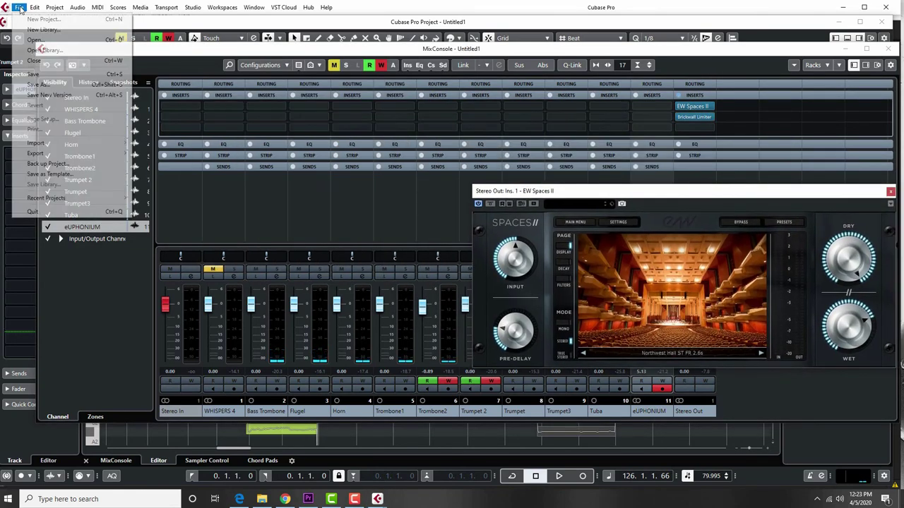
mouse_move(66, 154)
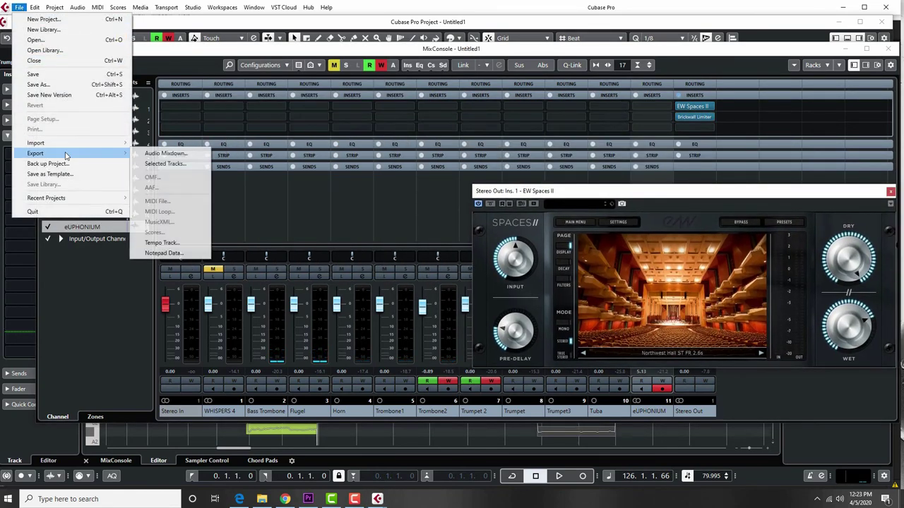
click(164, 153)
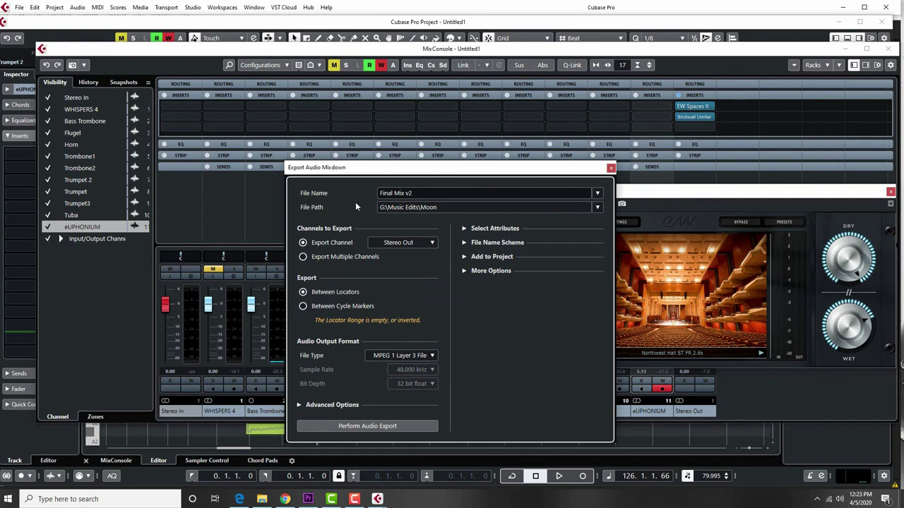
click(415, 193)
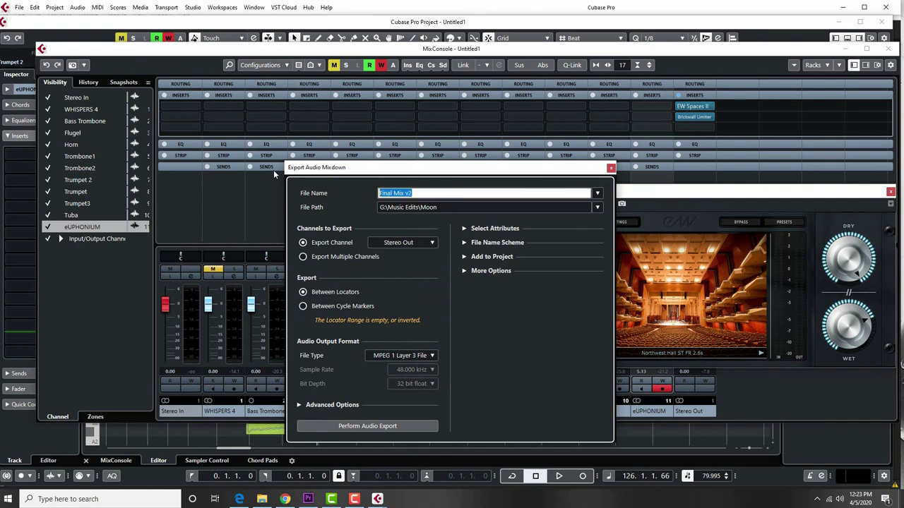
text(wG)
key(BackSpace)
key(BackSpace)
text(Wg)
key(BackSpace)
text(hispers Final)
- Set the mixdown's location to the Whispers folder in Music Edits and try to export it
click(367, 426)
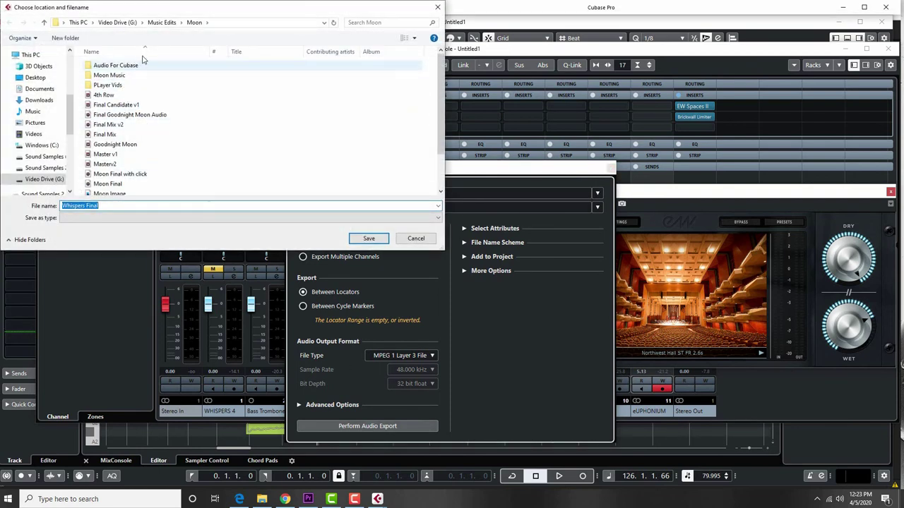
click(163, 22)
click(106, 115)
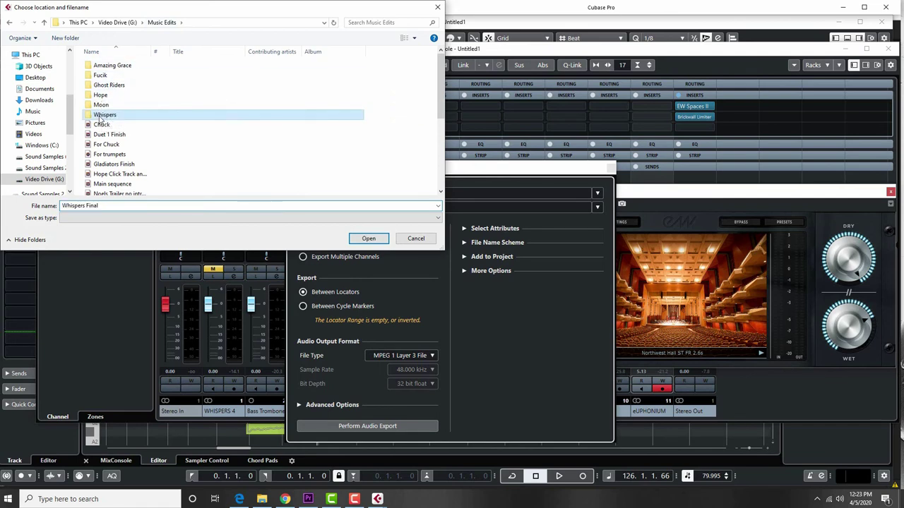
click(349, 238)
click(369, 238)
click(394, 426)
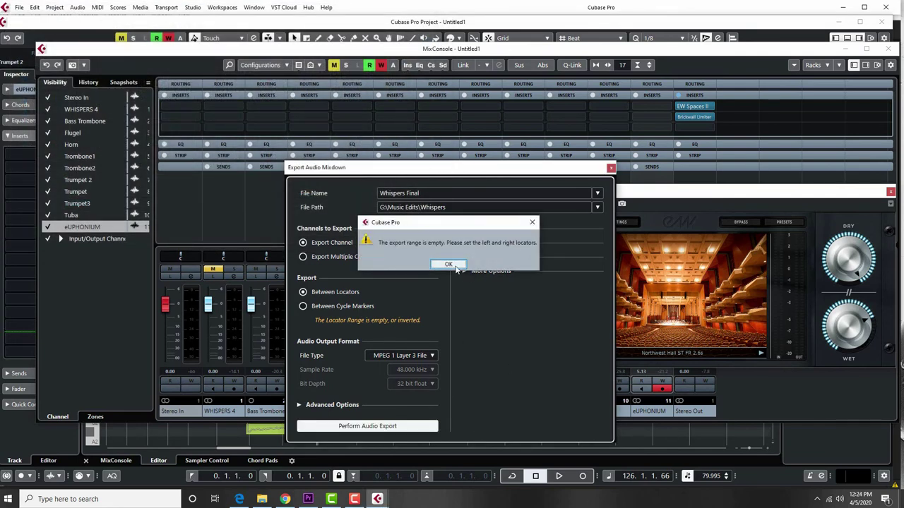
click(449, 265)
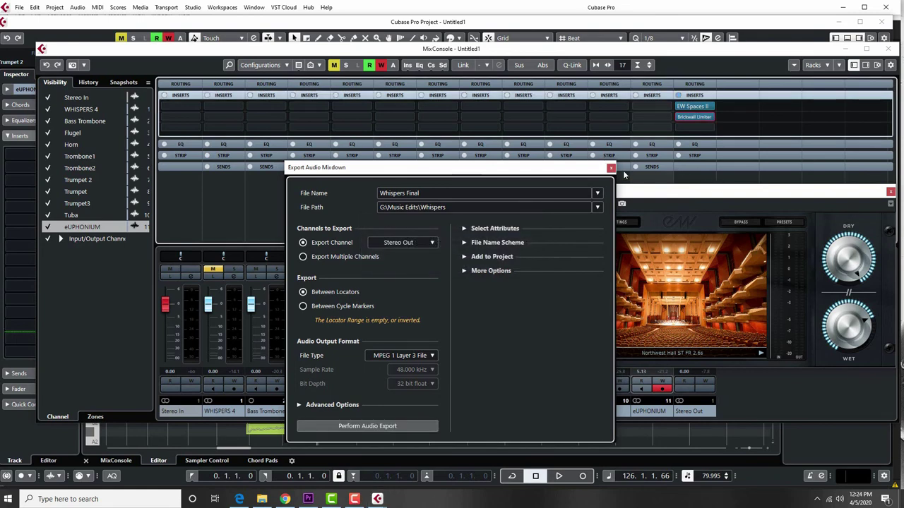
- Close the export and reverb windows and set the locators around the whole piece, from bar 1 to bar 455
click(522, 34)
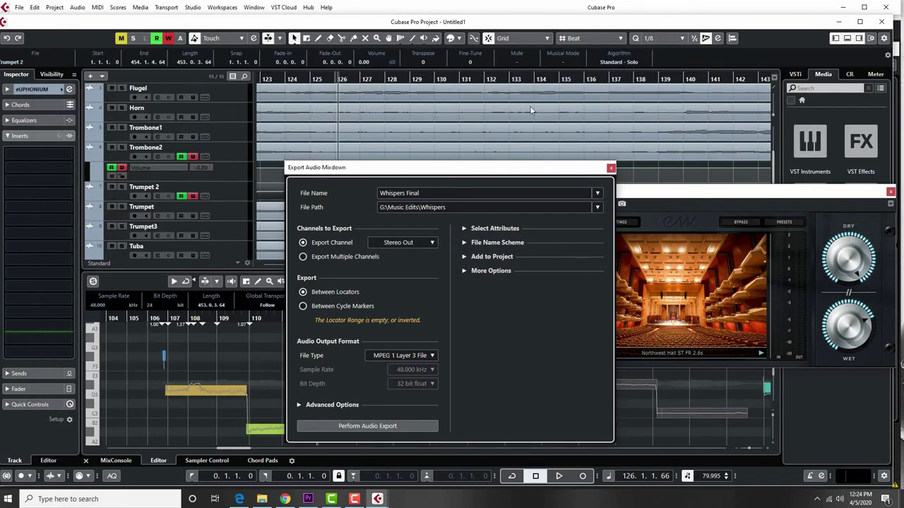
click(611, 169)
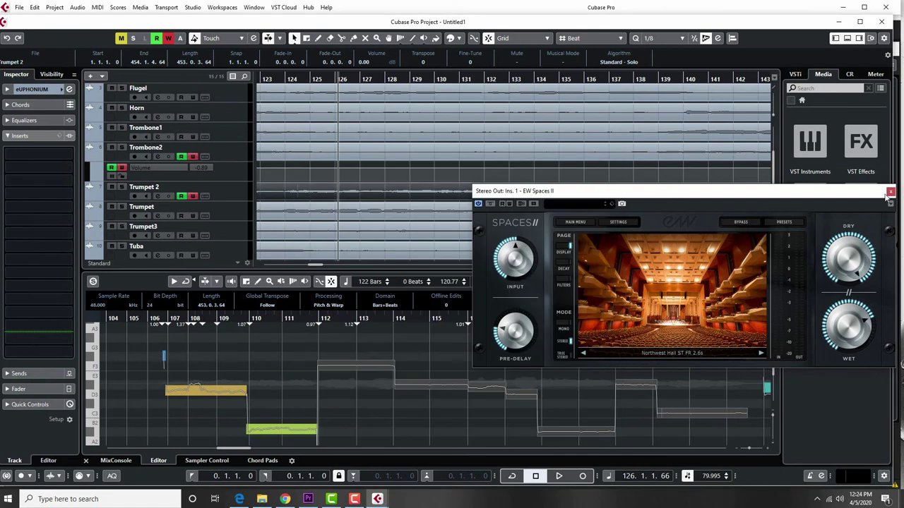
click(890, 191)
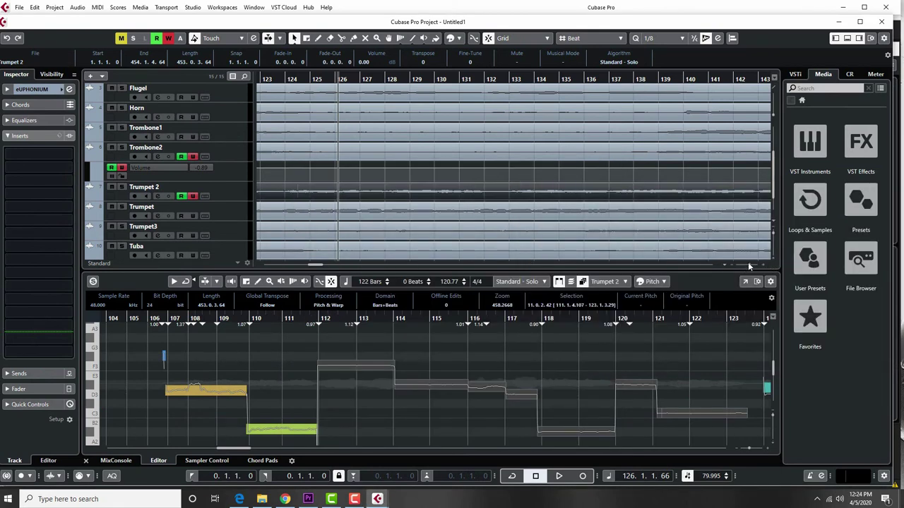
drag(749, 266, 734, 266)
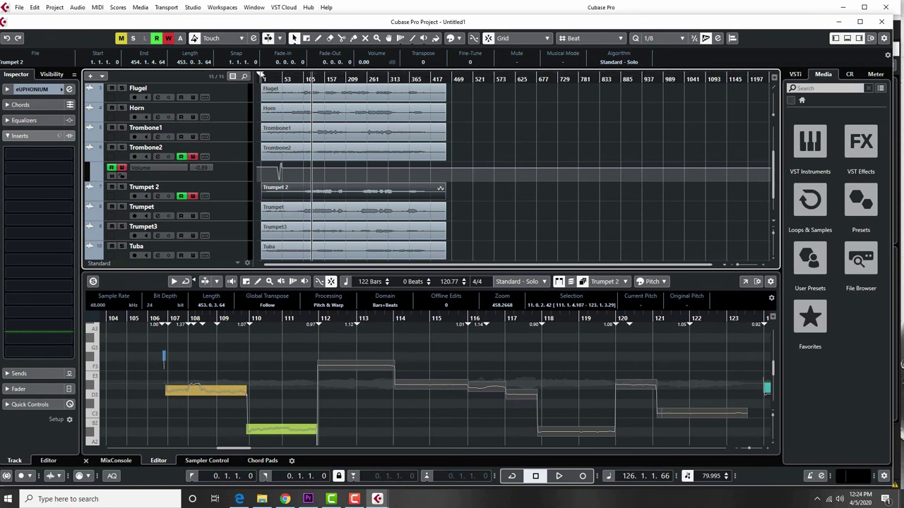
drag(260, 73, 445, 76)
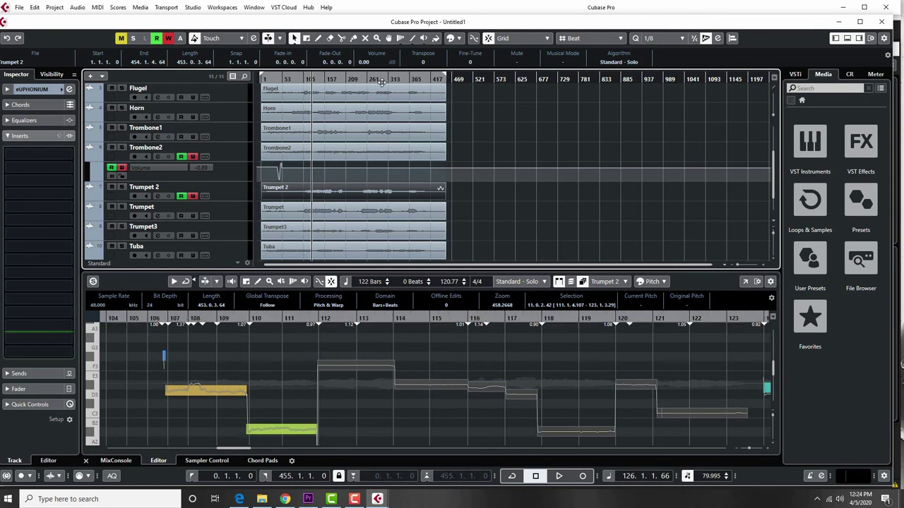
ctrl+click(262, 75)
drag(739, 266, 747, 266)
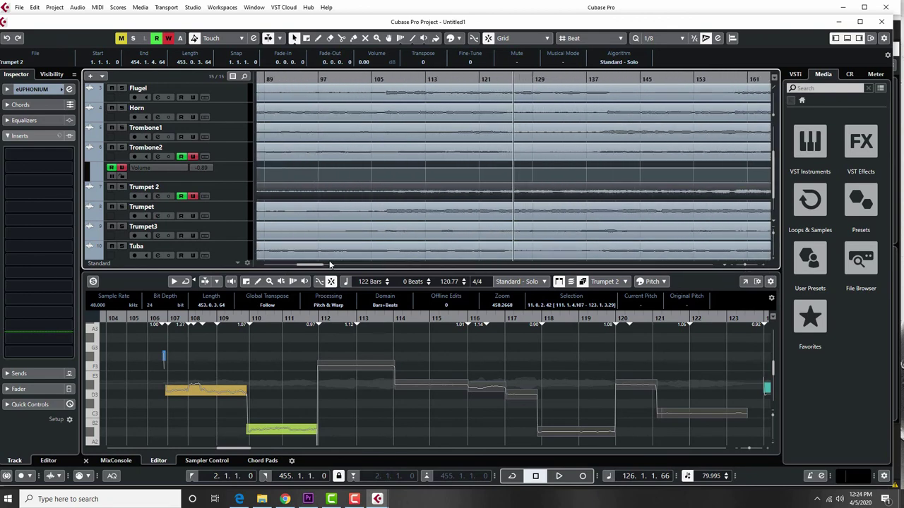
drag(319, 266, 289, 266)
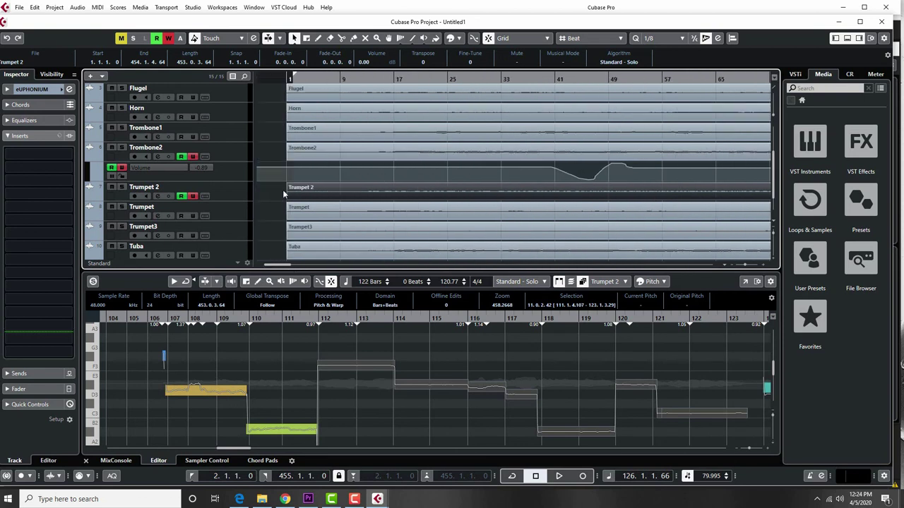
ctrl+click(288, 76)
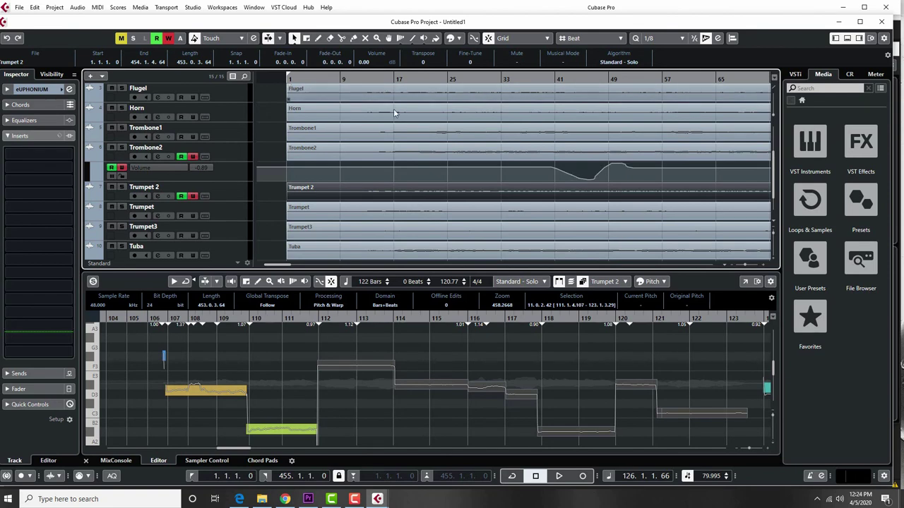
- Export the Stereo Out mixdown between the locators as the MPEG 1 Layer 3 file Whispers Final
click(19, 7)
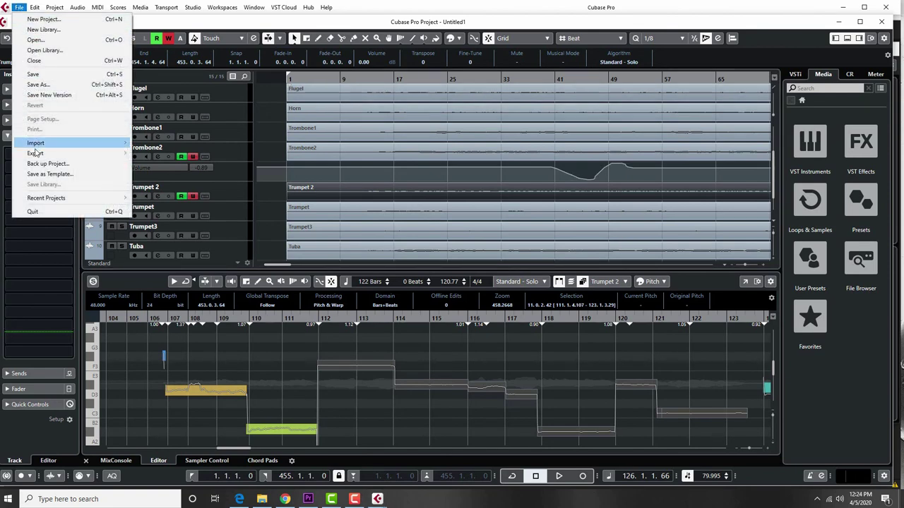
mouse_move(37, 154)
click(167, 155)
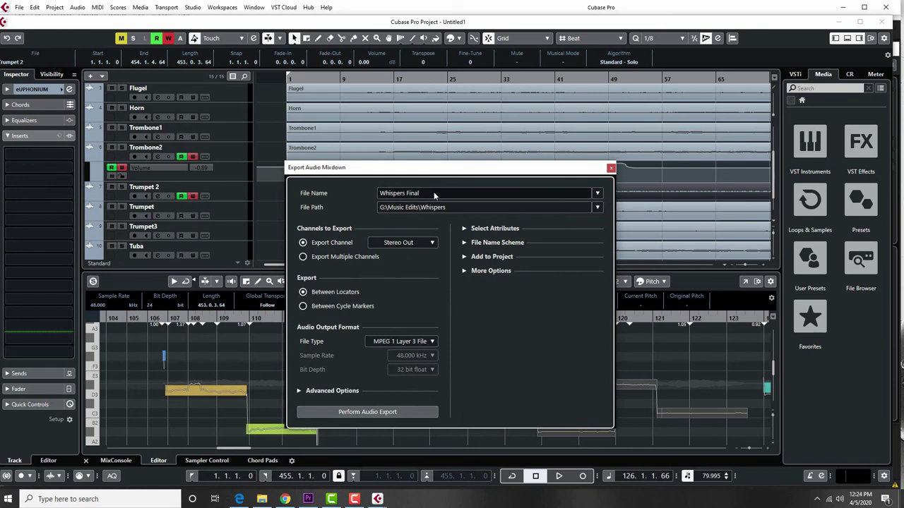
click(374, 411)
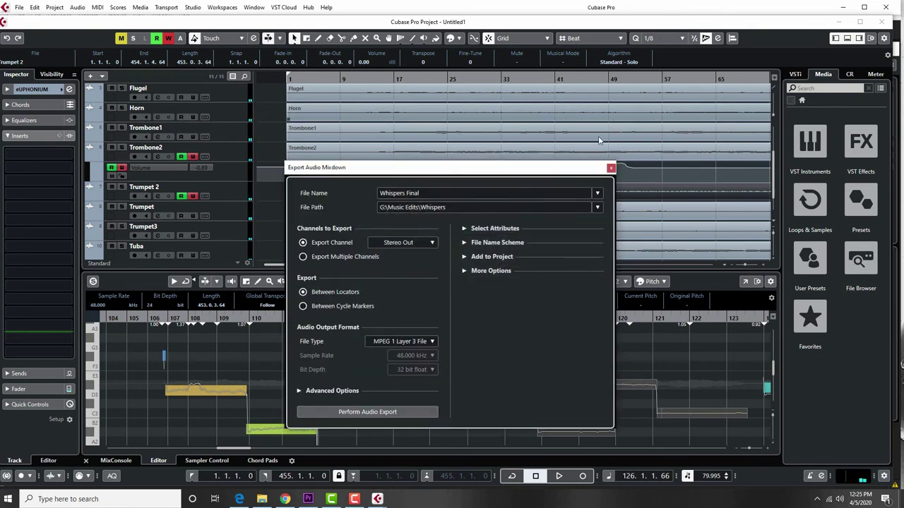
- Save the project as Whispers 2, close the export window and the project, and return to Premiere Pro
click(19, 7)
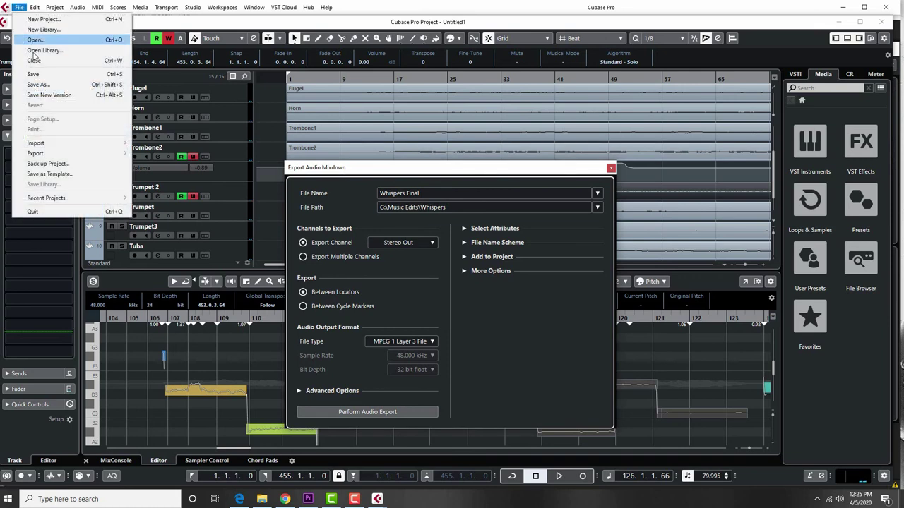
click(36, 81)
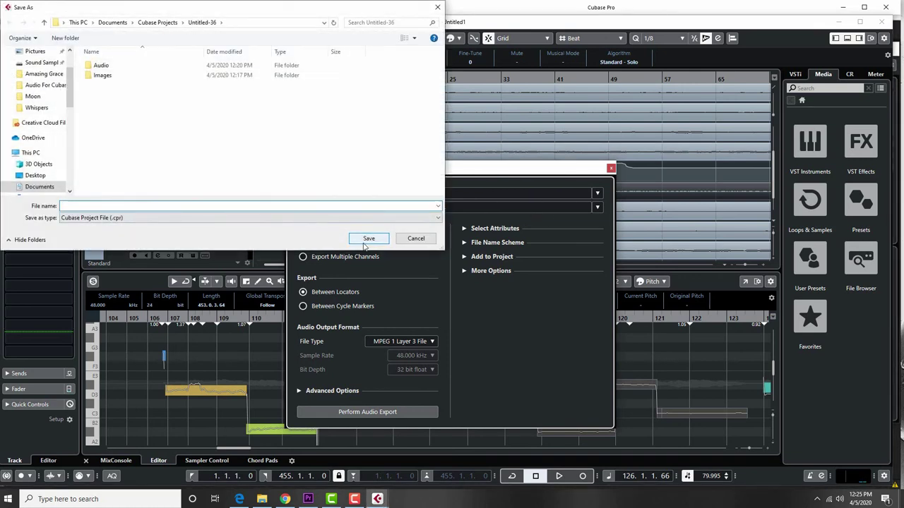
text(Whispers 2)
click(367, 238)
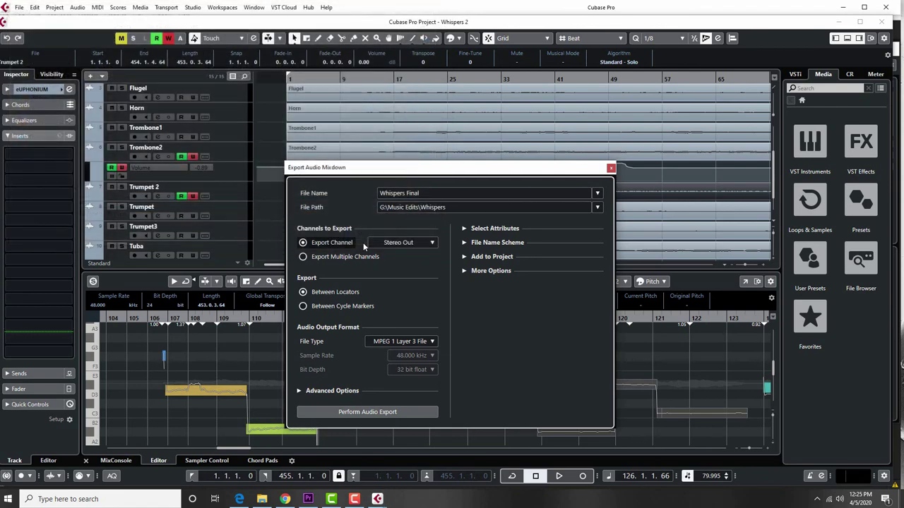
click(610, 167)
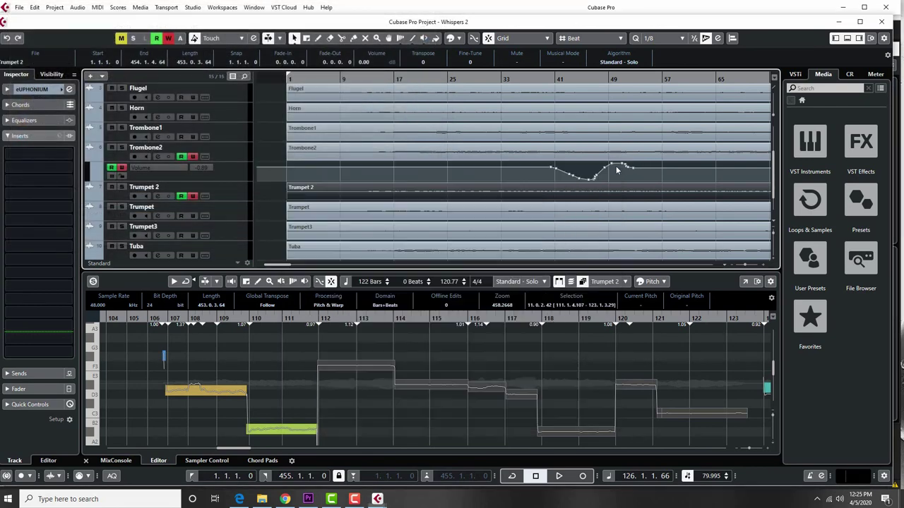
click(881, 22)
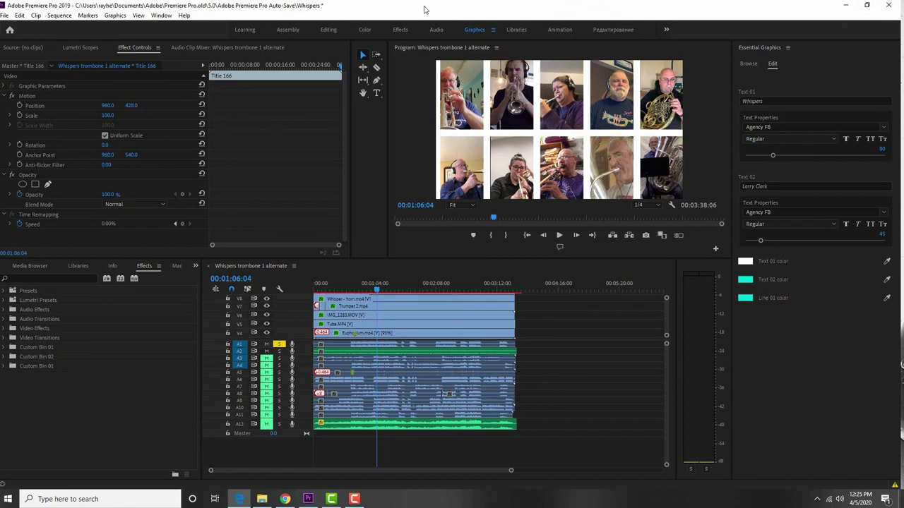
- Trim the start of the audio clip on track A4 and extend it back to its original start
drag(510, 471, 398, 472)
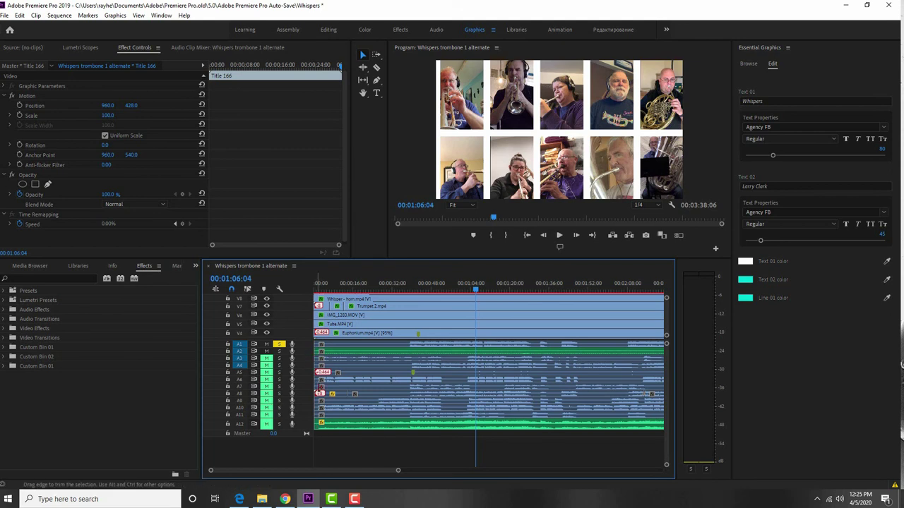
drag(320, 365, 341, 362)
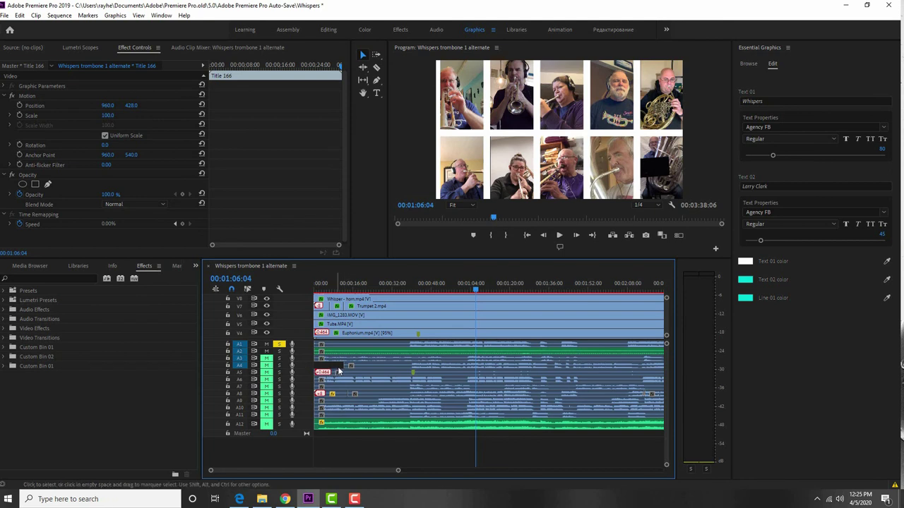
drag(344, 365, 317, 366)
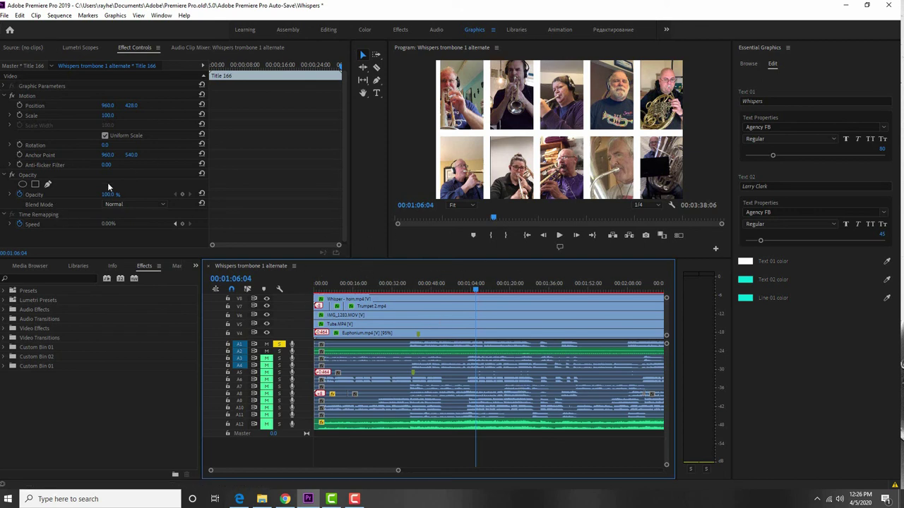
- Switch to the Editing workspace, enlarge the project bin and import the Whispers Final audio file from the Whispers folder
key(alt+shift+0)
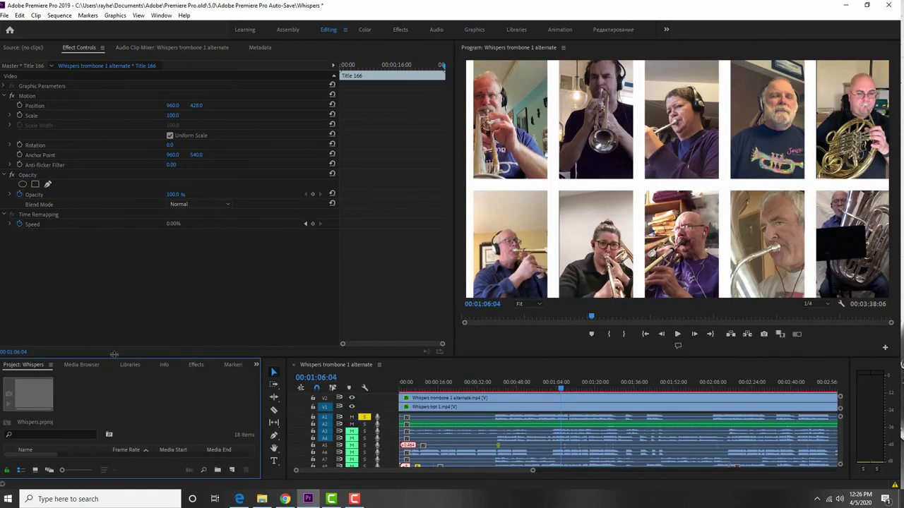
drag(113, 358, 113, 249)
key(ctrl+i)
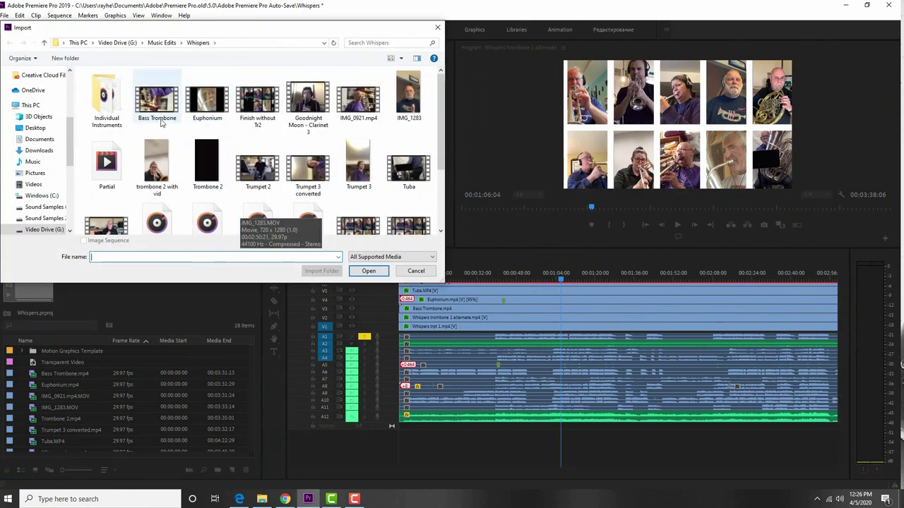
scroll(335, 204, down, 3)
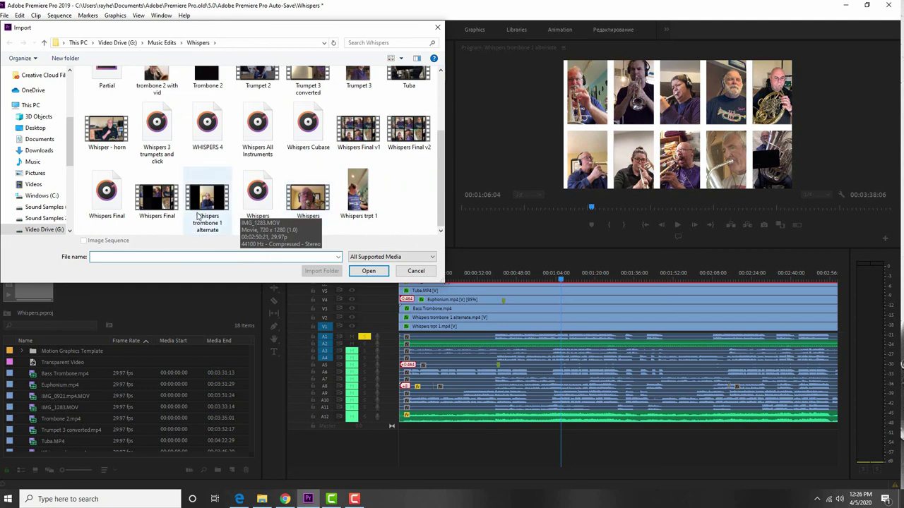
click(106, 192)
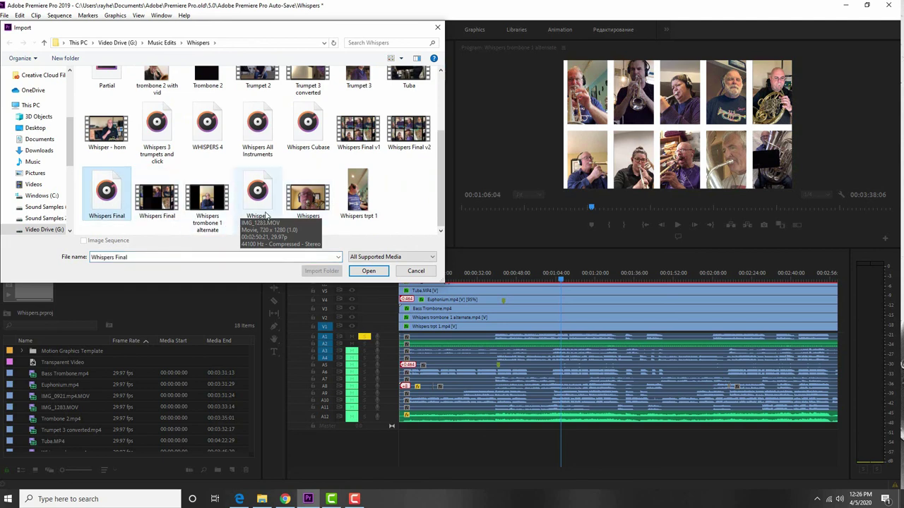
click(368, 271)
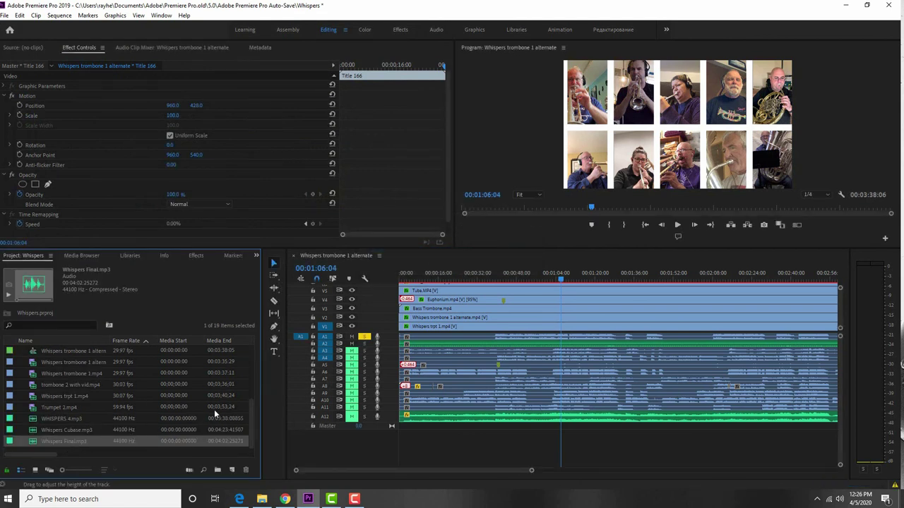
- Mute audio track A1 and play the sequence from its start to about 00:00:16:24
click(351, 340)
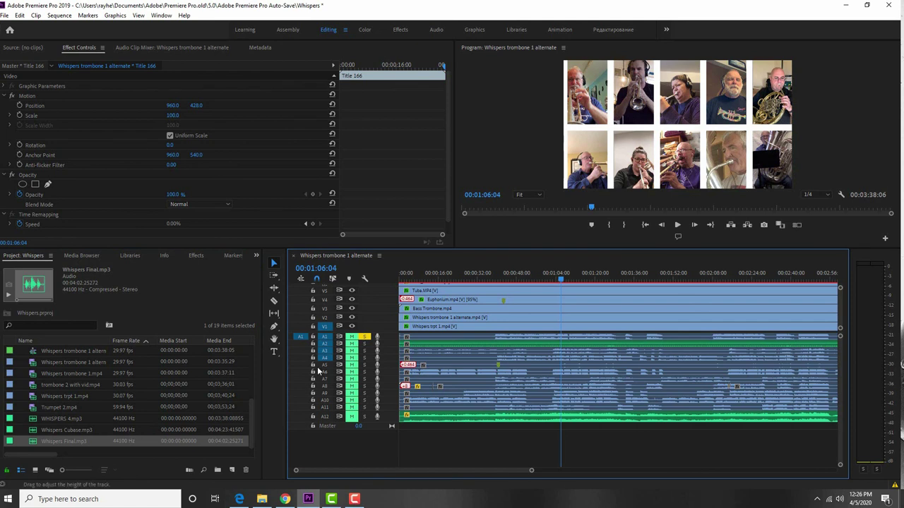
key(Home)
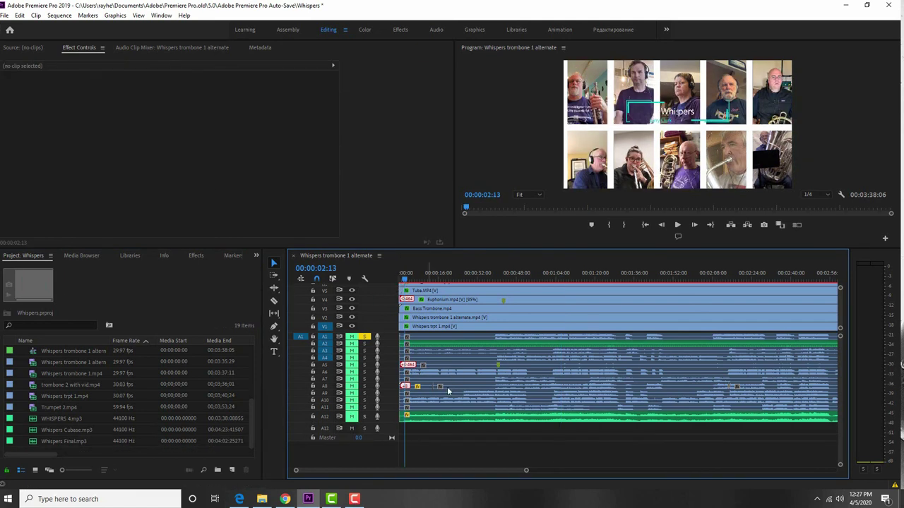
drag(404, 285, 400, 282)
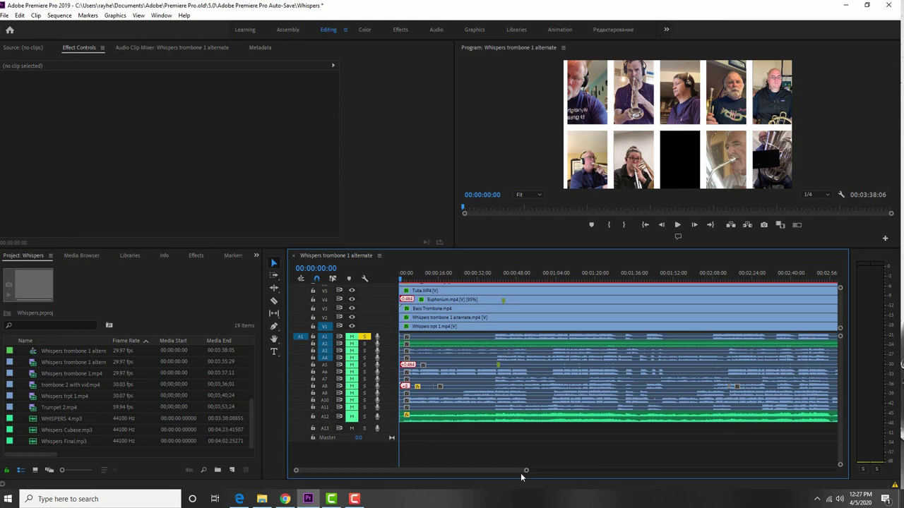
click(678, 225)
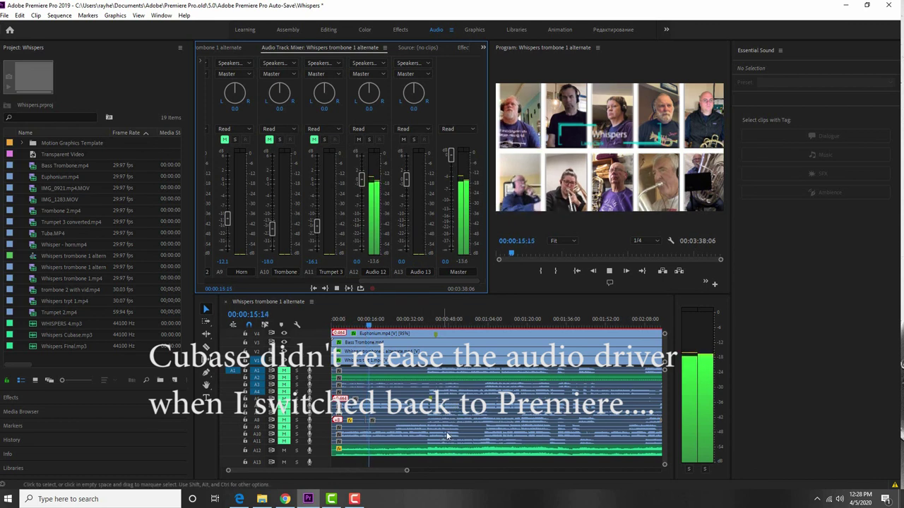
key(space)
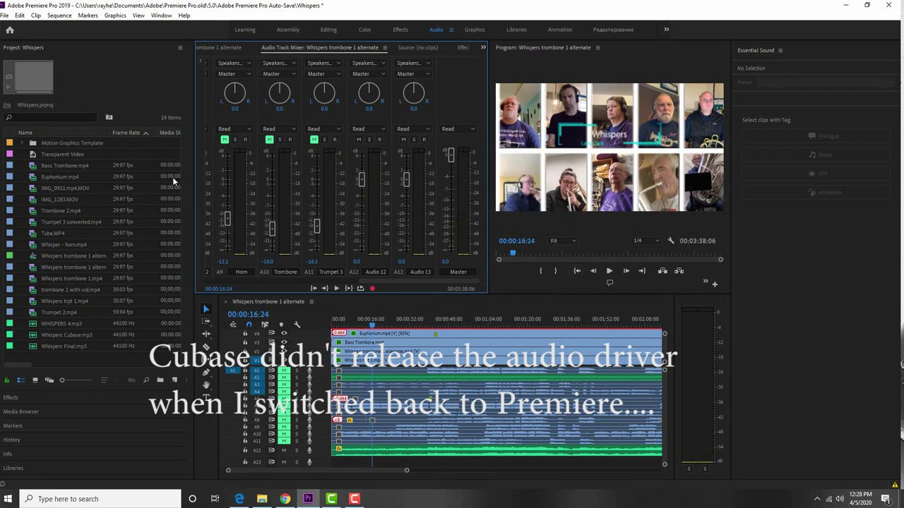
- Export the Whispers trombone 1 alternate sequence as H.264 video with the High Quality 1080p HD preset
click(270, 303)
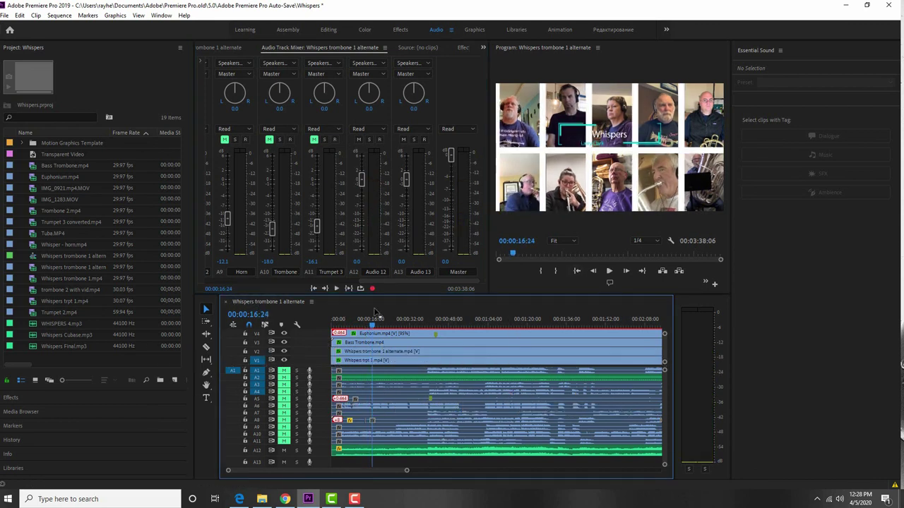
click(4, 16)
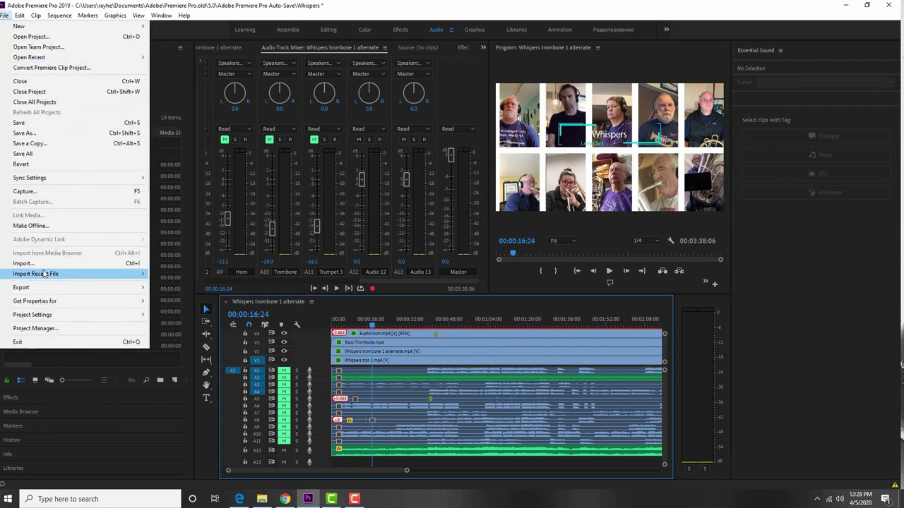
mouse_move(130, 292)
click(173, 287)
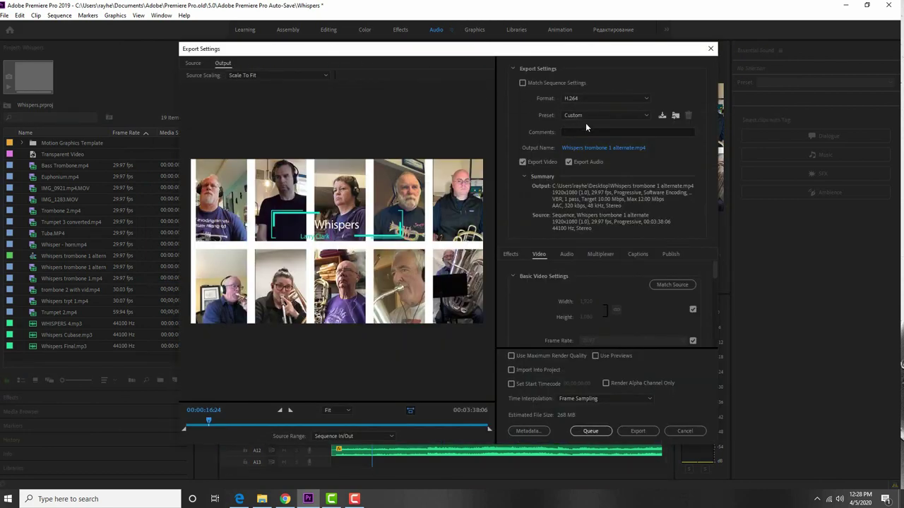
click(609, 115)
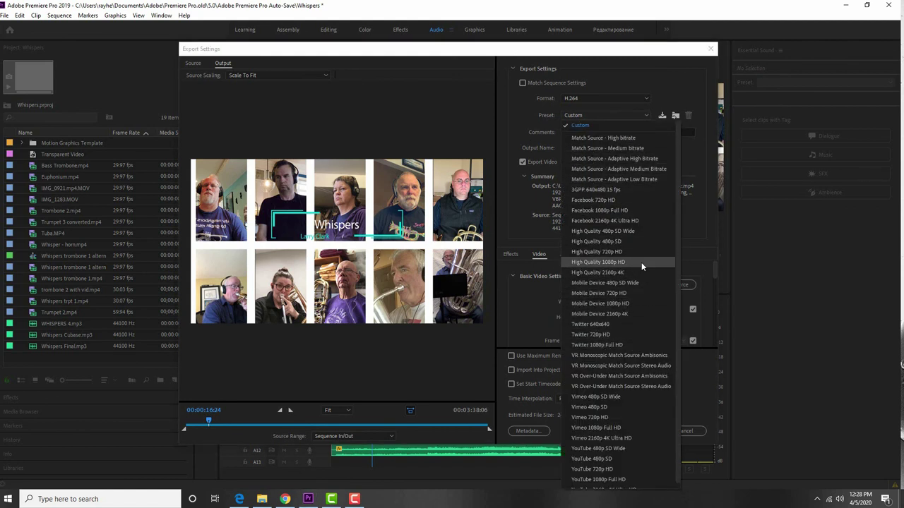
scroll(625, 251, down, 1)
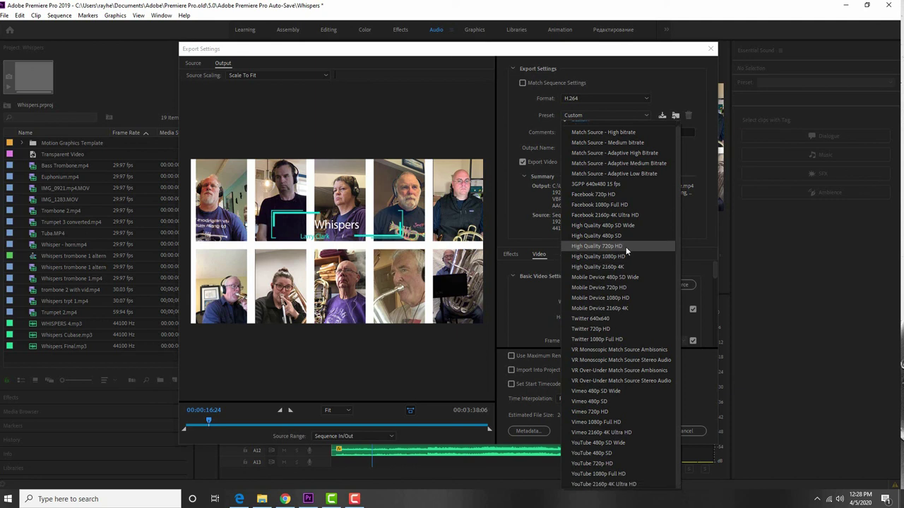
click(594, 257)
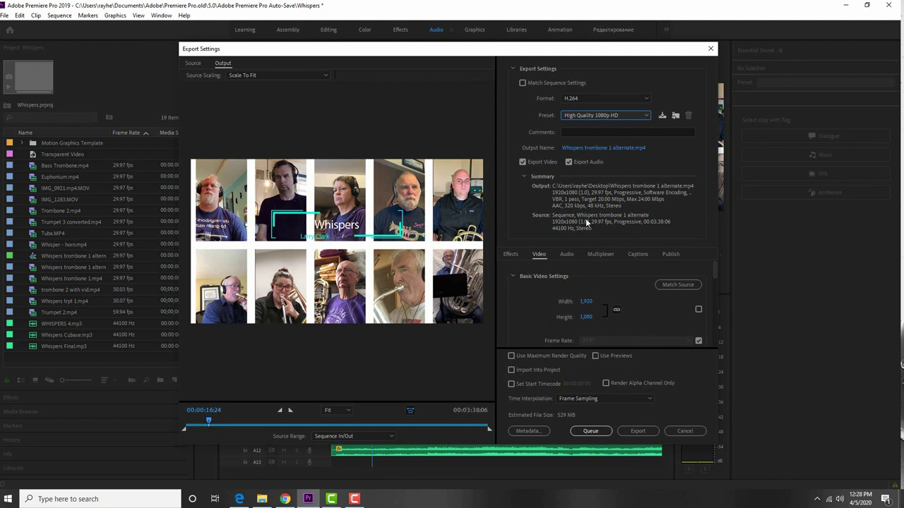
click(644, 431)
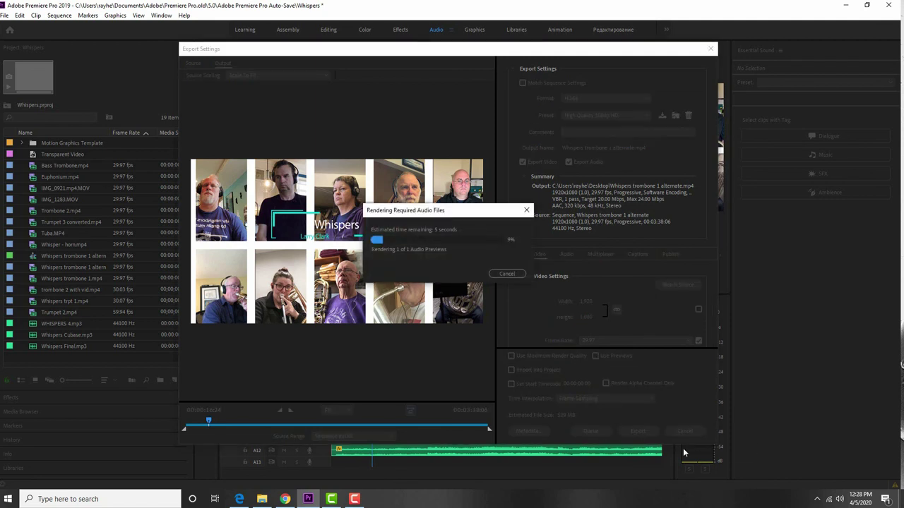